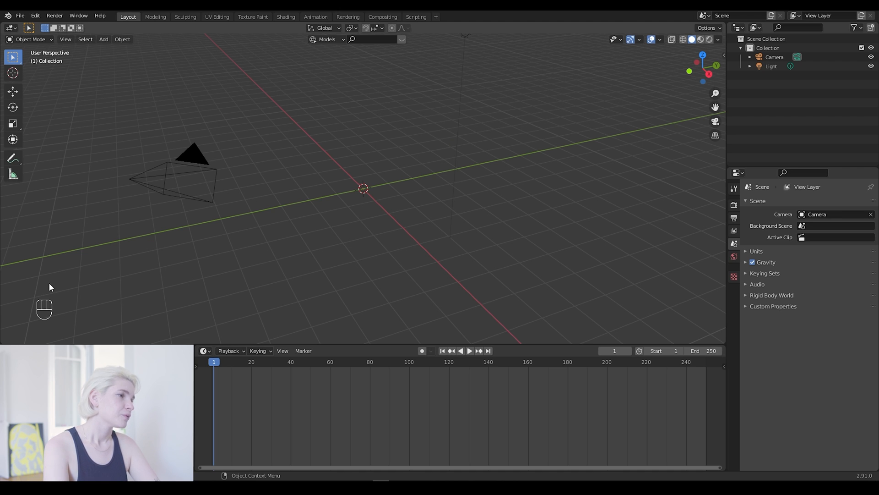
left_click(188, 269)
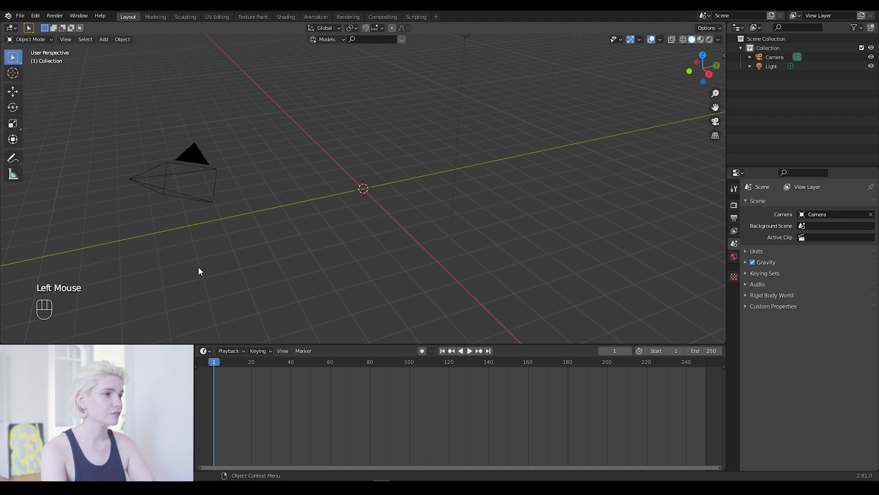
key("g")
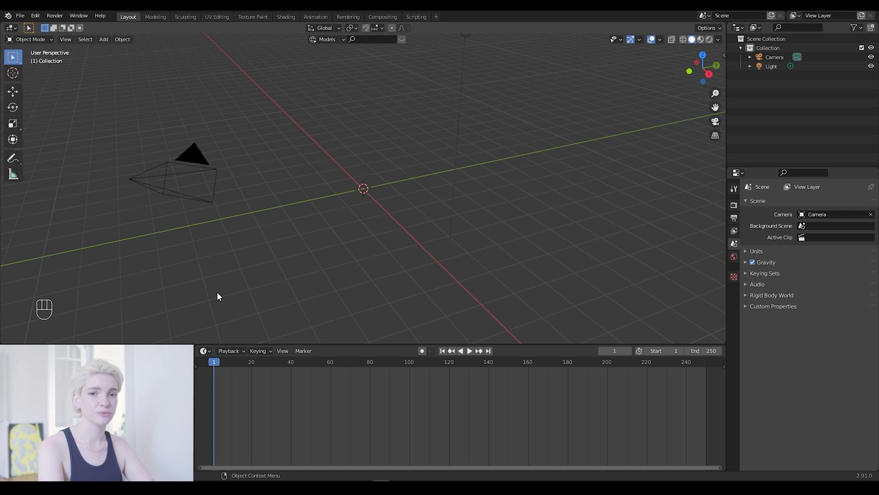
Add a UV sphere to the empty scene at the world origin
middle_click_drag(290, 293, 590, 212)
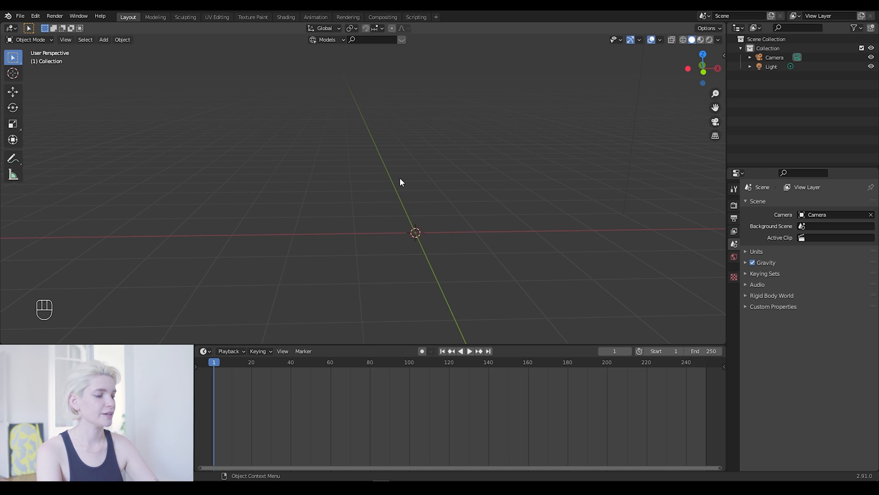
key("shift")
key("shift+a")
mouse_move(400, 179)
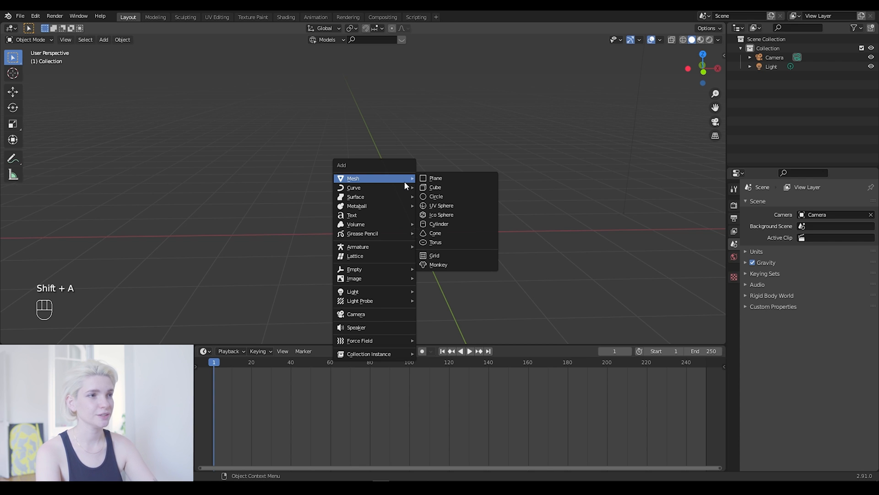
left_click(457, 210)
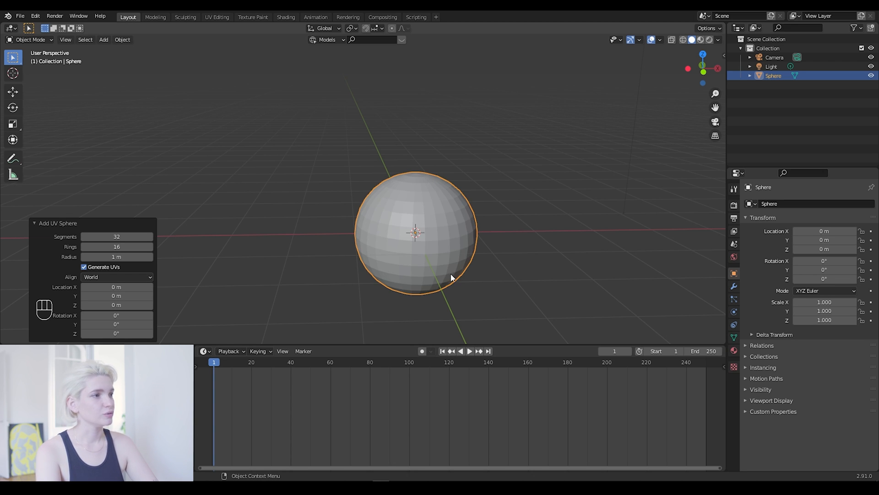
Set the new UV sphere's resolution to 60 segments and 50 rings, leaving its radius at 1 m
scroll(699, 139, "up", 2)
left_click_drag(716, 107, 637, 39)
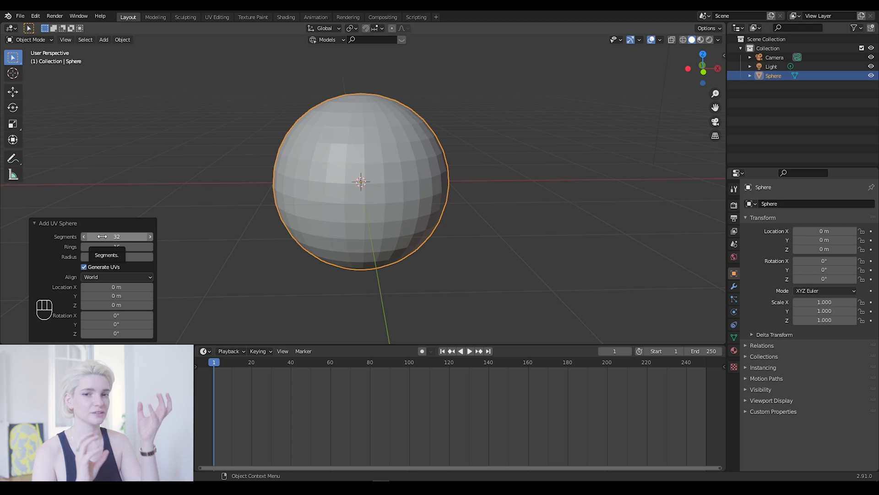
left_click_drag(131, 246, 91, 247)
double_click(127, 237)
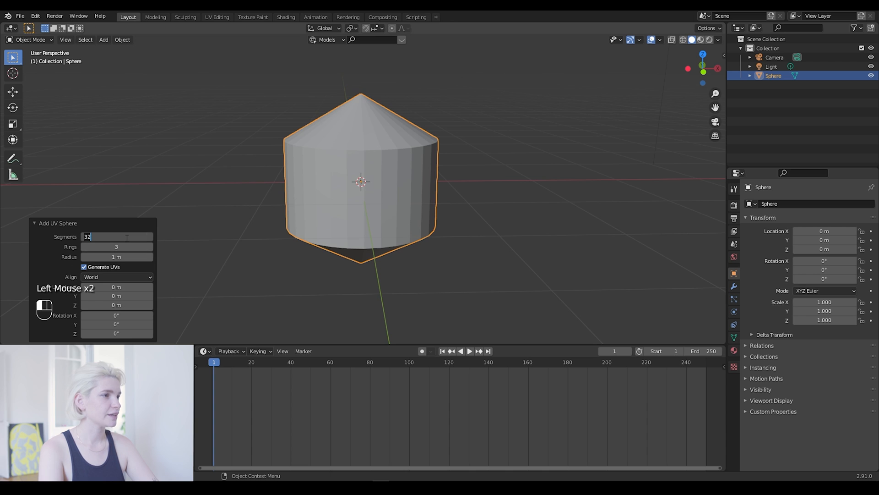
type("60")
key("Tab")
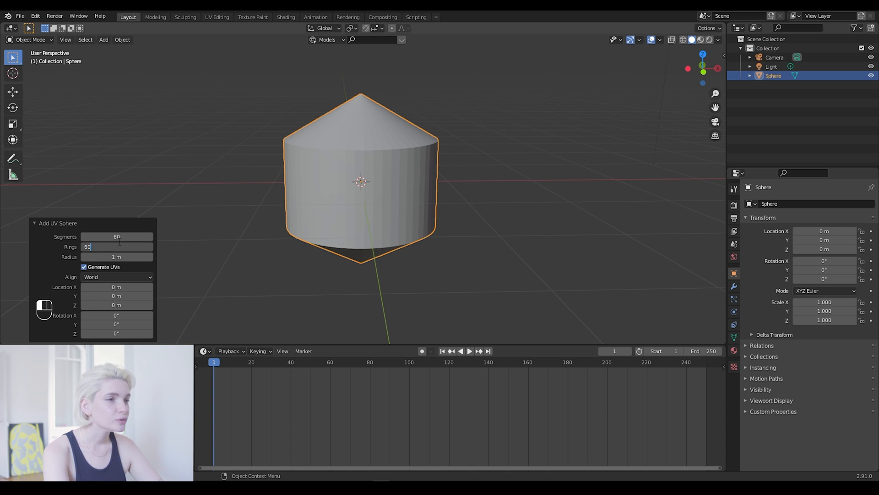
key("Tab")
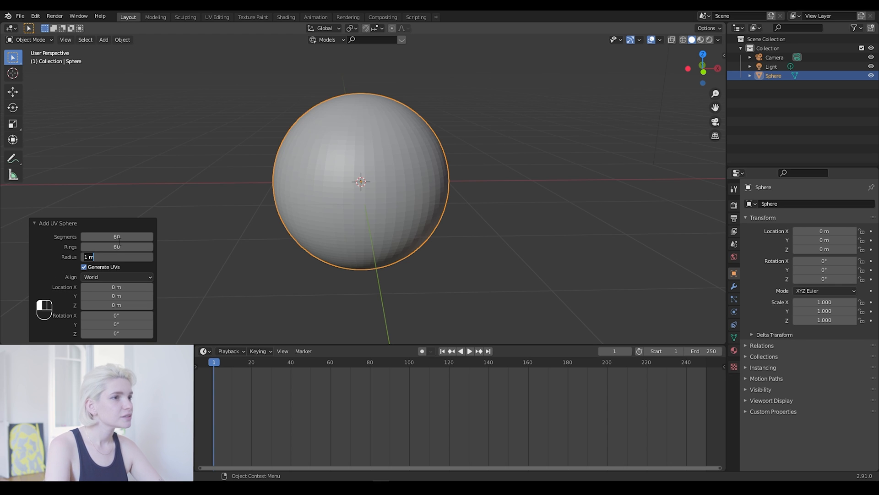
left_click(119, 241)
left_click(114, 246)
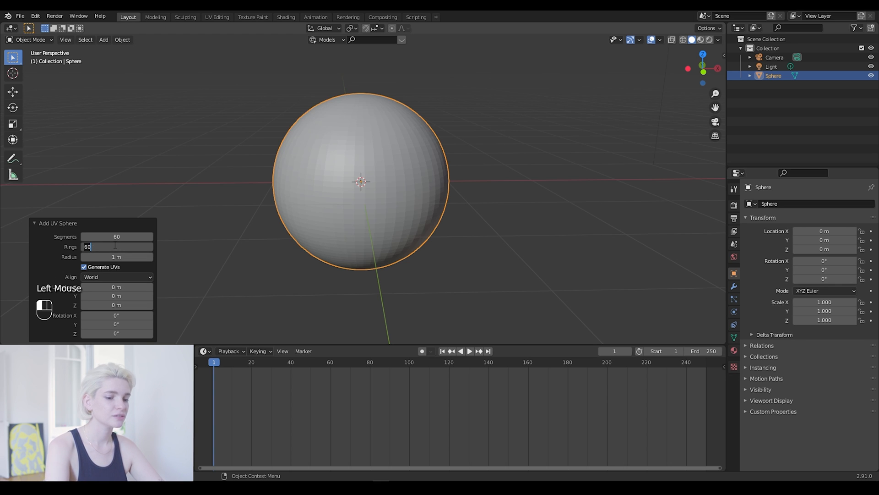
key("Tab")
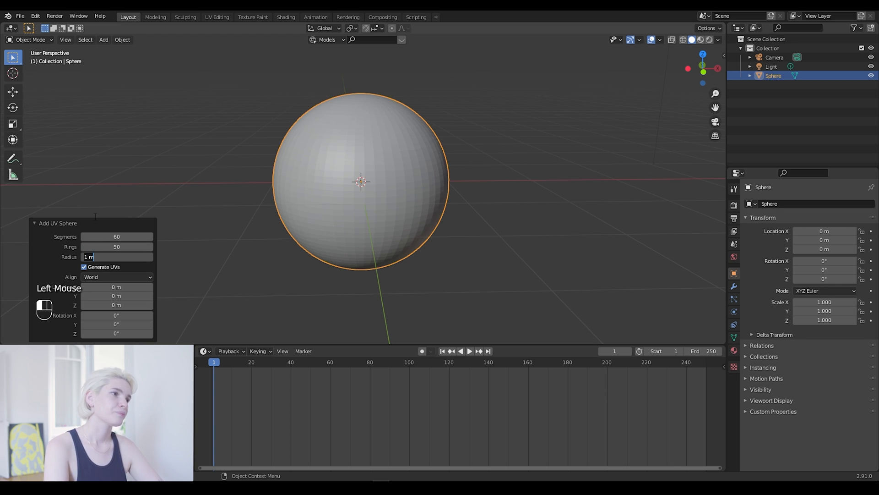
left_click(33, 223)
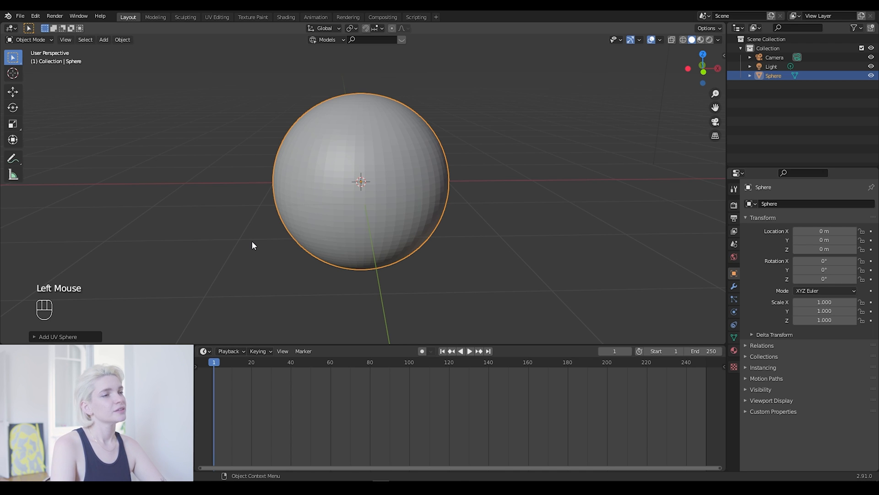
Shade the sphere smooth and switch it to Sculpt Mode
right_click(337, 143)
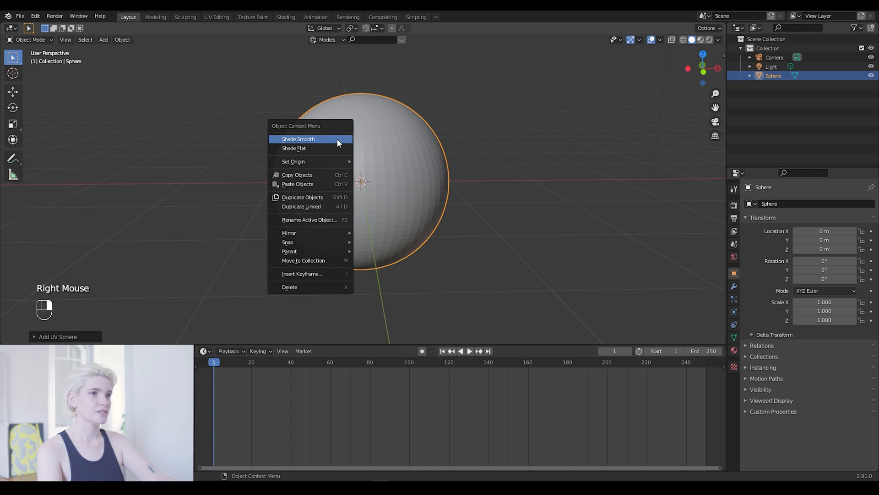
left_click(313, 139)
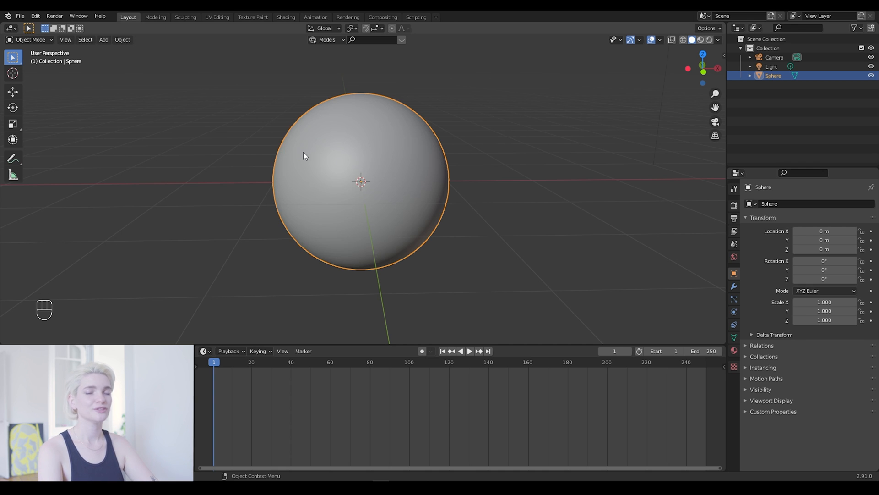
left_click(23, 40)
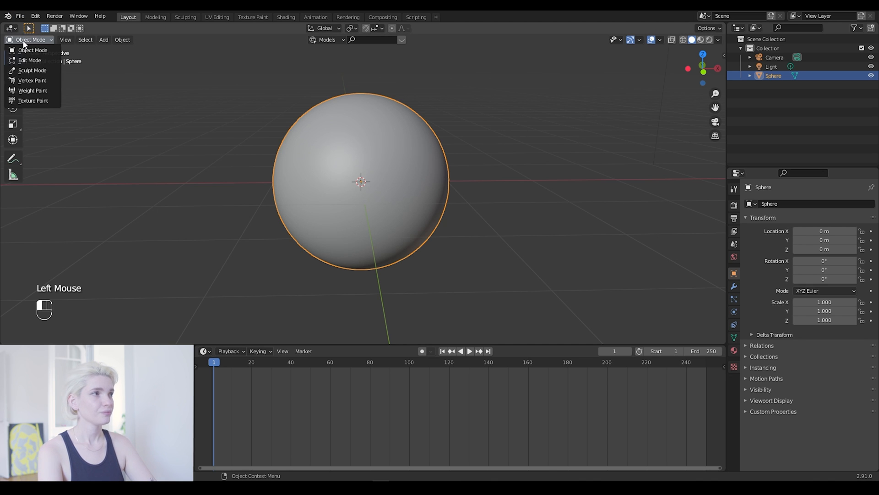
left_click(25, 67)
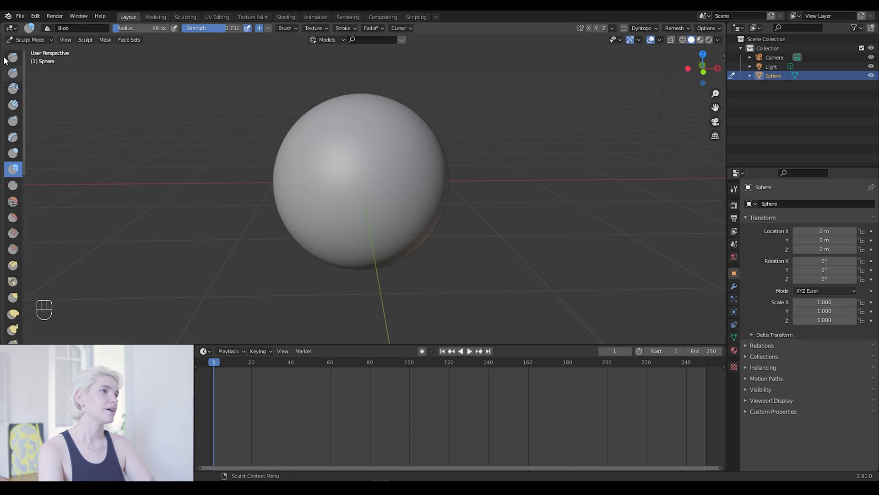
scroll(13, 222, "down", 6)
scroll(15, 226, "up", 3)
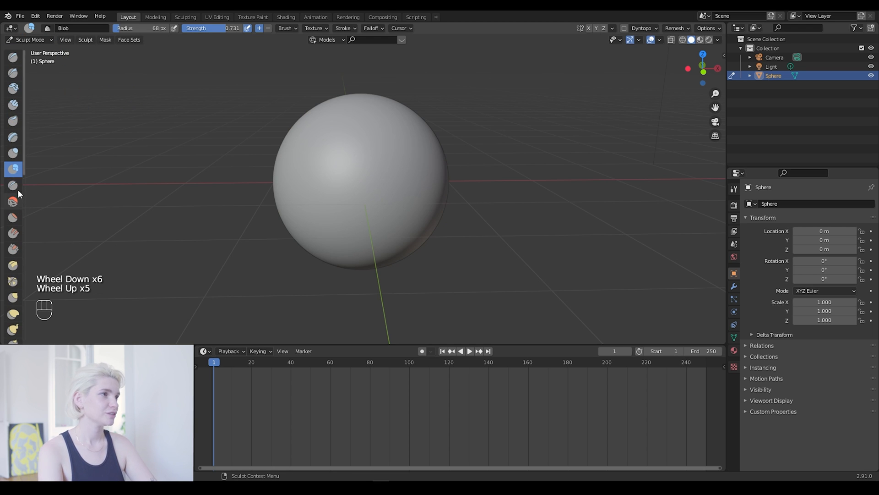
scroll(19, 105, "down", 5)
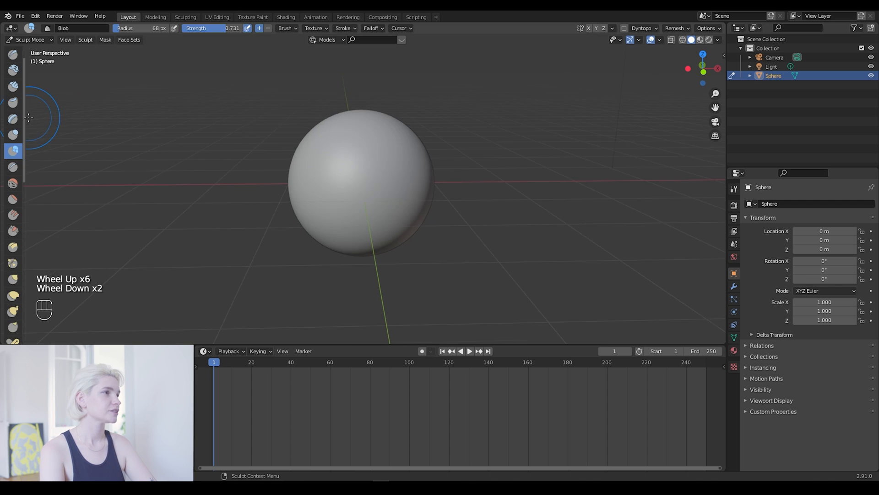
scroll(24, 124, "up", 2)
scroll(540, 183, "up", 5)
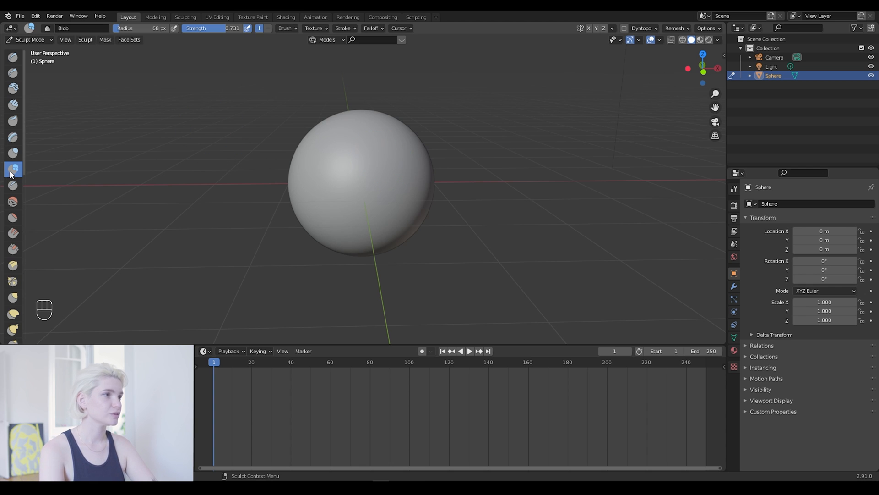
Use the Blob brush to raise a bulge on the sphere's side and two smaller bumps on its top
mouse_move(441, 171)
left_mouse_down()
mouse_move(401, 153)
mouse_move(412, 163)
left_mouse_up()
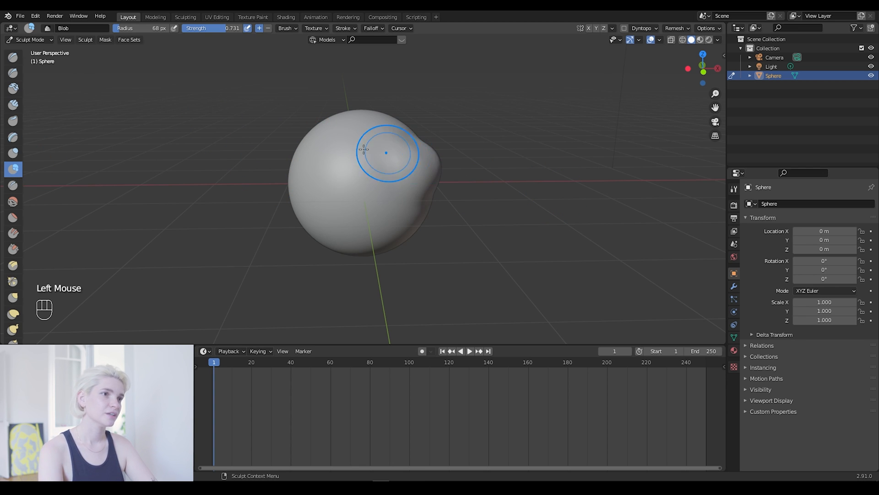
mouse_move(321, 134)
left_mouse_down()
mouse_move(317, 110)
mouse_move(341, 118)
mouse_move(307, 89)
left_mouse_up()
mouse_move(347, 121)
left_mouse_down()
mouse_move(333, 119)
mouse_move(428, 97)
left_mouse_up()
left_click(334, 117)
left_click(381, 117)
left_click_drag(386, 122, 409, 98)
left_click(338, 246)
Set the Blob brush radius to 142 px and its strength to 0.887
right_click(307, 181)
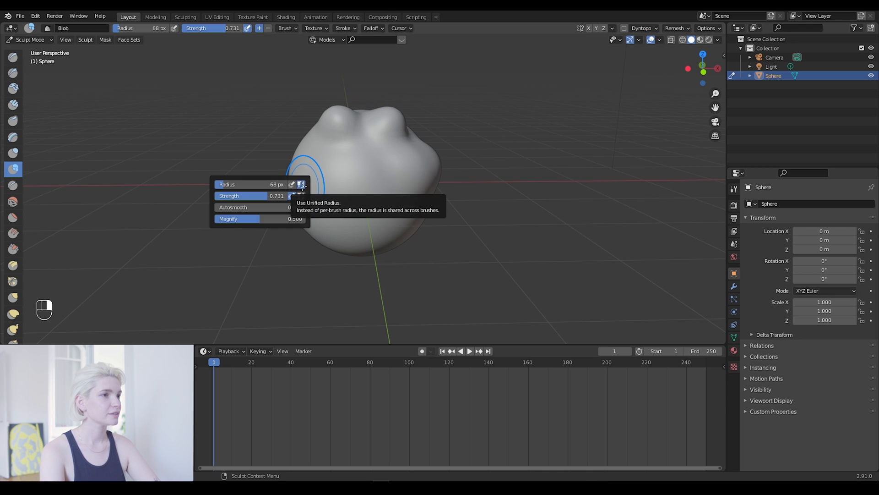
mouse_move(260, 184)
left_mouse_down()
mouse_move(269, 184)
mouse_move(260, 194)
mouse_move(248, 186)
mouse_move(287, 196)
mouse_move(279, 197)
left_mouse_up()
left_click_drag(233, 183, 222, 183)
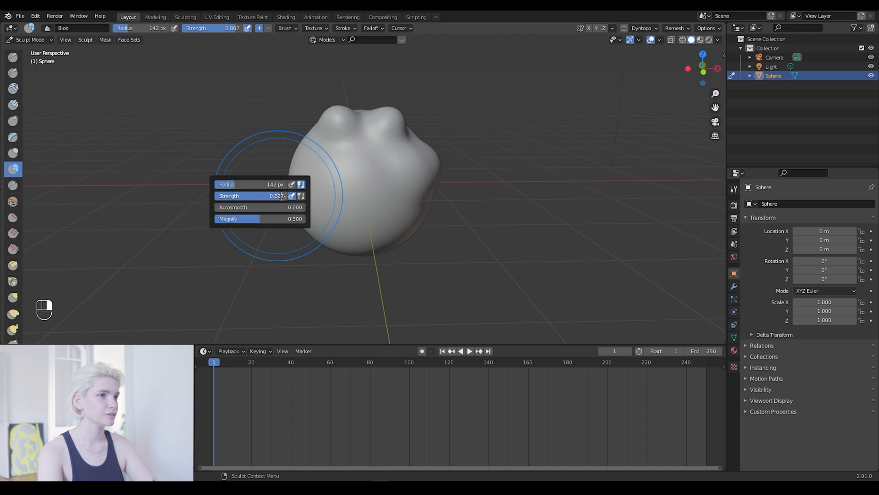
Build up large bulges on the form's lower front, underside and opposite upper side with the enlarged Blob brush
left_click_drag(315, 214, 342, 212)
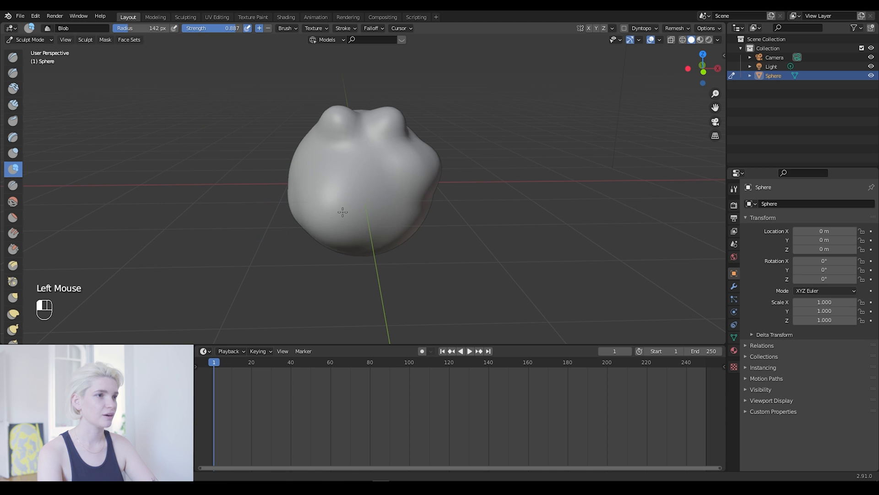
left_click(341, 213)
left_click(337, 214)
left_click(338, 214)
left_click(401, 238)
left_click(397, 233)
left_click(404, 241)
left_click(392, 246)
left_click(372, 226)
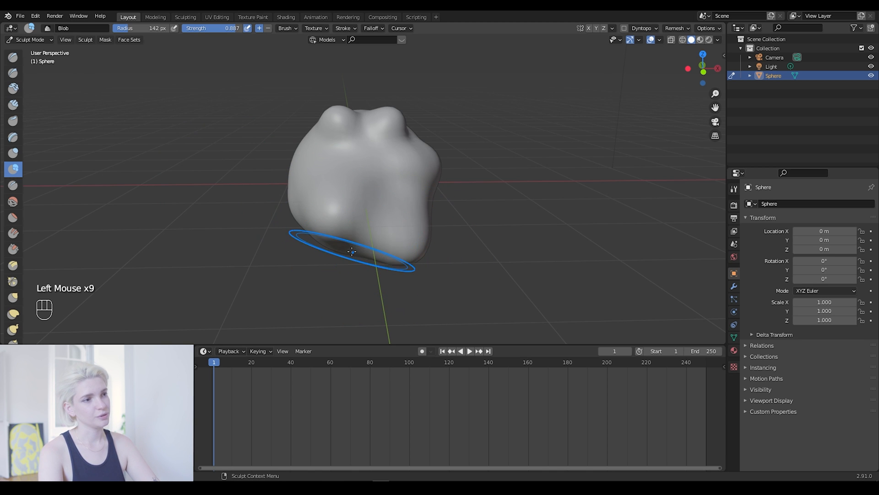
left_click(351, 252)
left_click(353, 250)
left_click(350, 249)
left_click(347, 248)
left_click(345, 247)
left_click(345, 247)
left_click(347, 249)
left_click(347, 255)
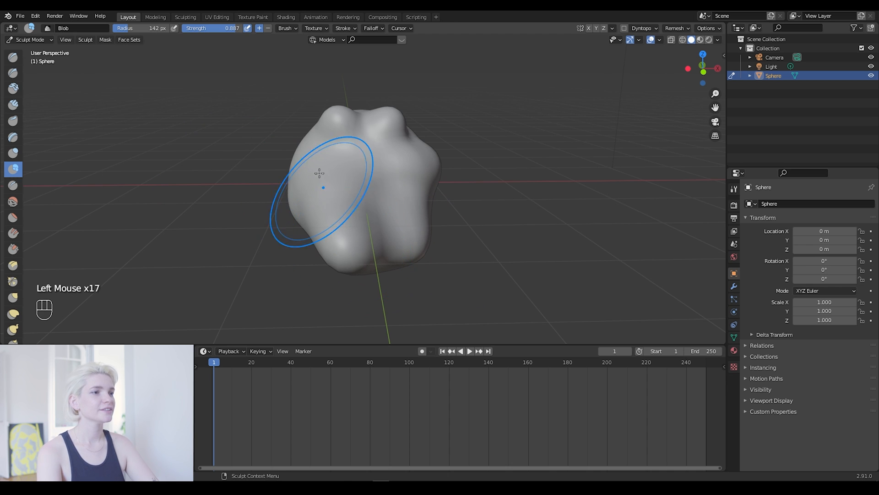
left_click(297, 161)
left_click(295, 164)
left_click(298, 164)
left_click(299, 165)
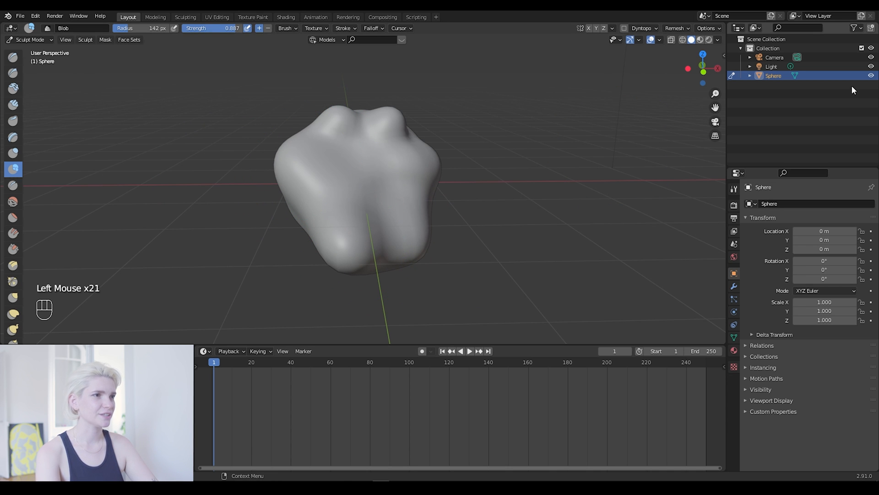
From the side, sculpt further Blob bulges on the top behind the bumps and on the rear of the form
left_click_drag(703, 69, 315, 130)
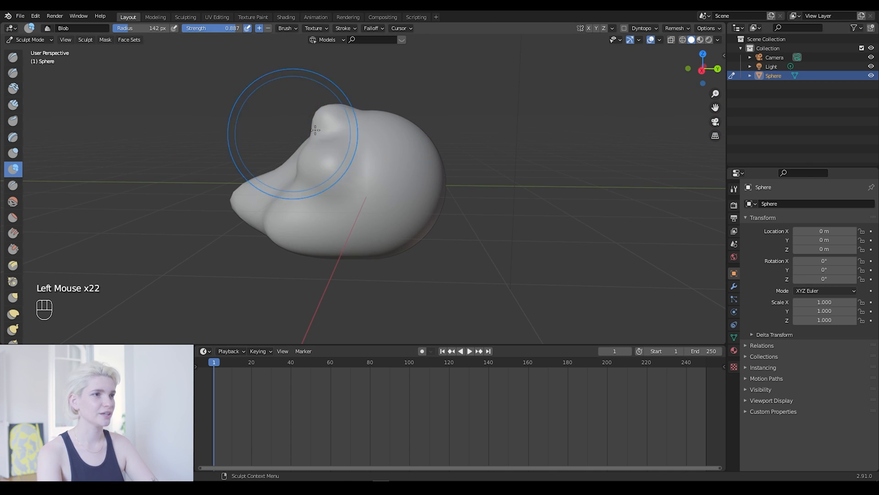
left_click(393, 120)
left_click(392, 116)
left_click(392, 114)
left_click(392, 112)
left_click(392, 112)
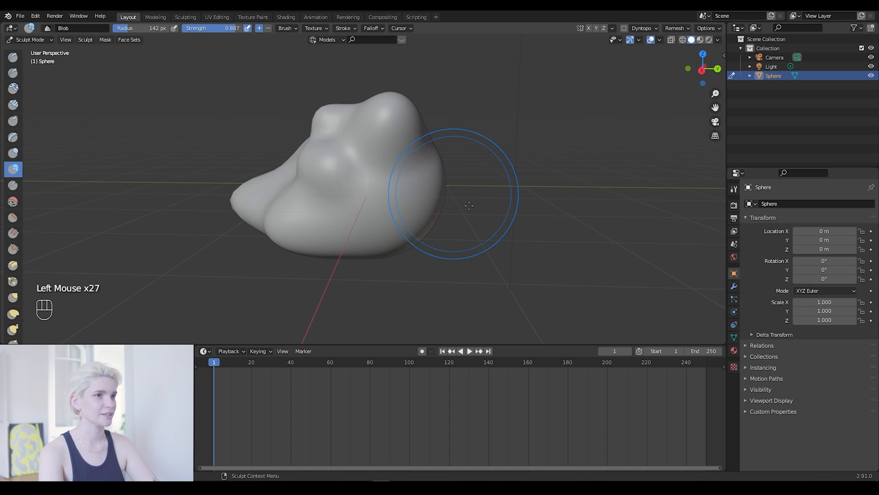
left_click(428, 197)
left_click(429, 200)
left_click(431, 203)
Scale the sculpted form up along the Z axis so it becomes taller
key("shift+s")
key("s")
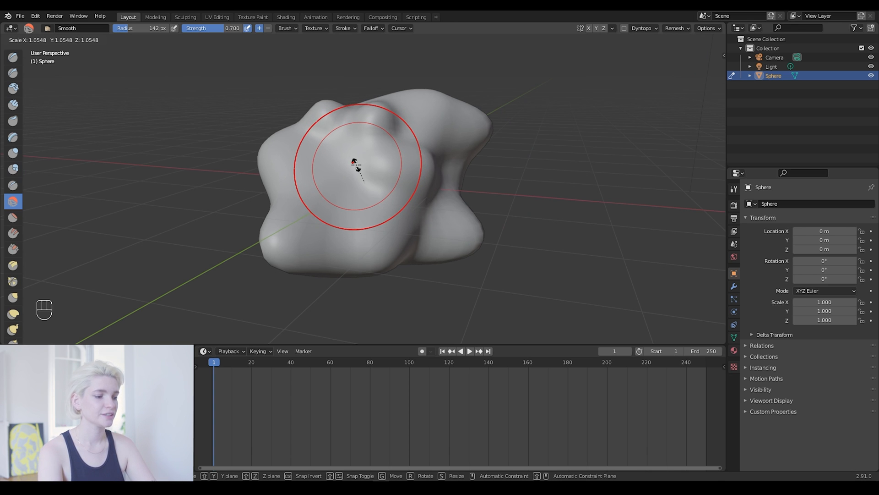
key("z")
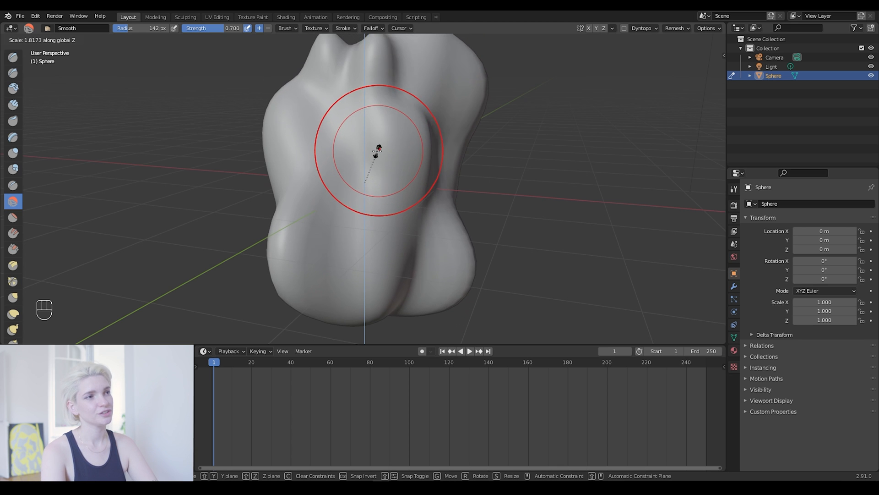
left_click(422, 156)
scroll(503, 156, "down", 2)
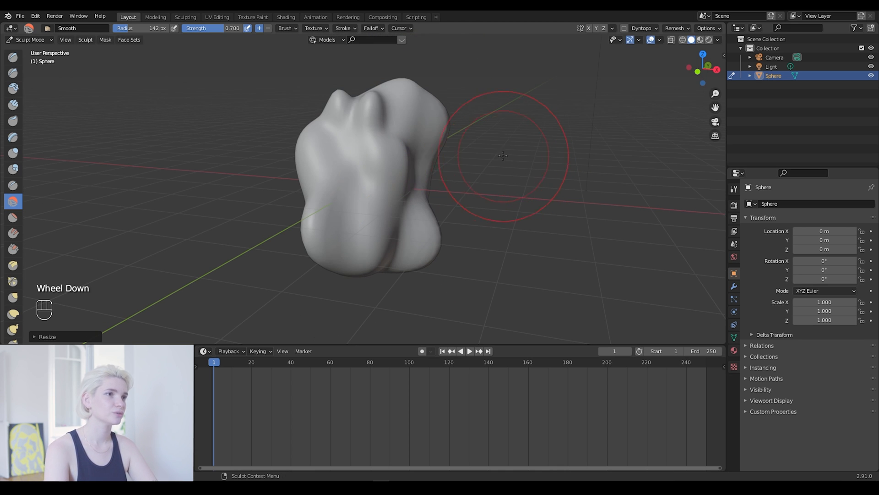
Reselect the Blob brush and add bulges to the upper and lower parts of the stretched form's far side
mouse_move(703, 69)
left_mouse_down()
mouse_move(680, 74)
mouse_move(718, 71)
mouse_move(659, 69)
mouse_move(607, 93)
mouse_move(701, 74)
mouse_move(797, 73)
mouse_move(733, 75)
left_mouse_up()
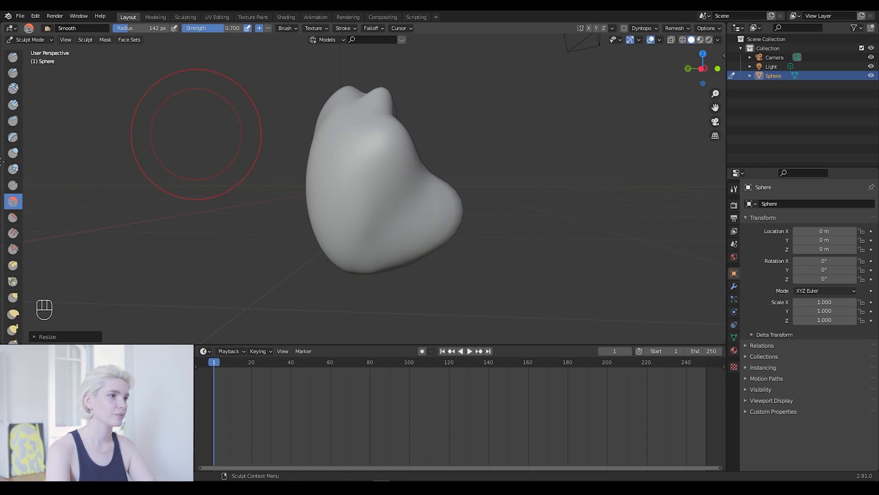
left_click(16, 173)
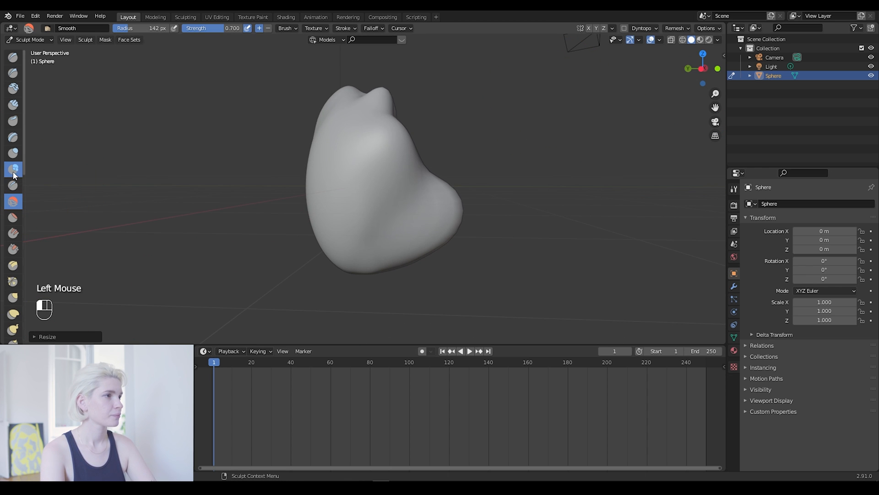
left_click(334, 154)
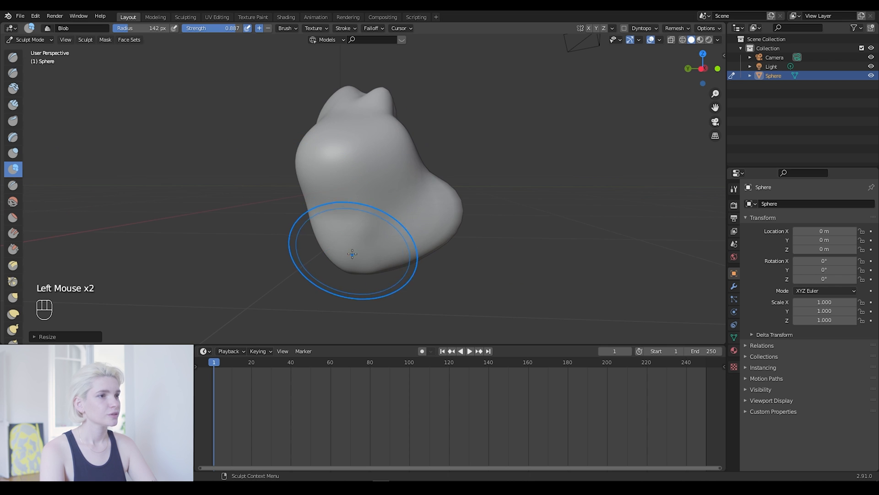
left_click(353, 240)
mouse_move(706, 68)
left_mouse_down()
mouse_move(760, 70)
mouse_move(709, 72)
mouse_move(751, 68)
mouse_move(778, 28)
mouse_move(634, 123)
mouse_move(522, 130)
mouse_move(547, 110)
left_mouse_up()
left_click_drag(703, 68, 772, 78)
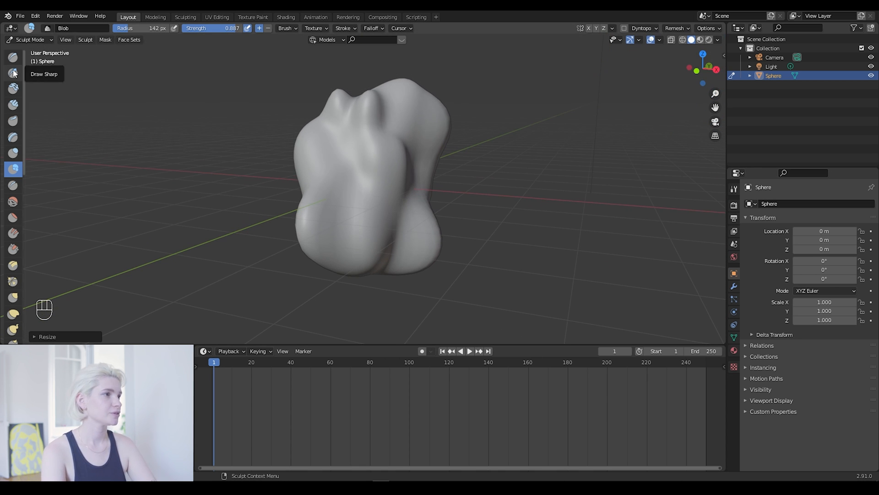
Pull the upper-right bulge of the form outward using the Elastic Deform brush at a 148 px radius
left_click(13, 313)
mouse_move(307, 141)
left_mouse_down()
mouse_move(280, 144)
mouse_move(316, 143)
mouse_move(291, 173)
left_mouse_up()
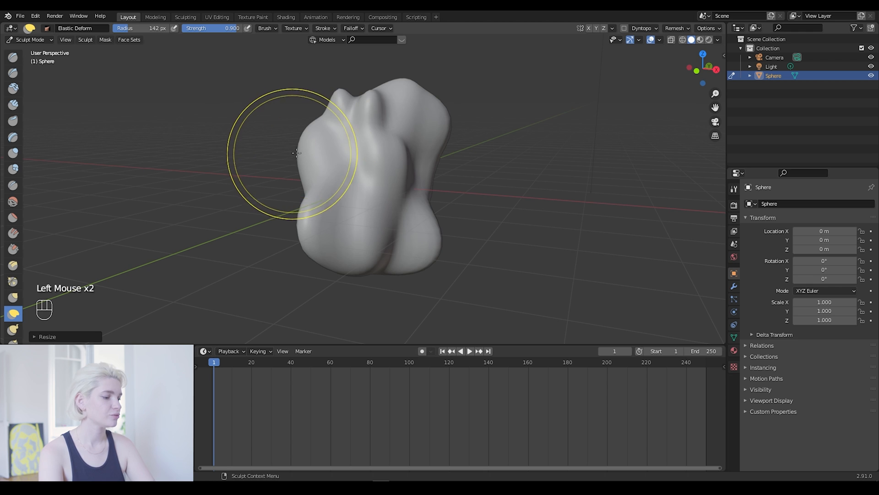
key("ctrl+z")
left_click(717, 69)
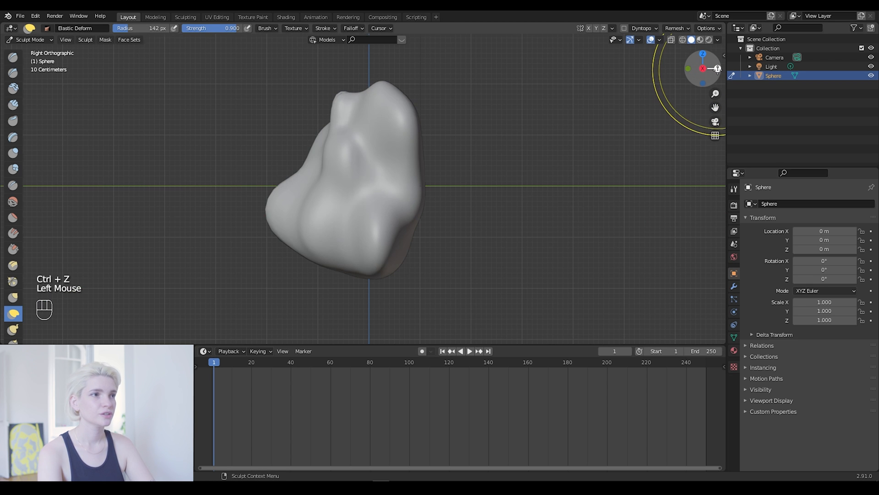
mouse_move(698, 70)
left_mouse_down()
mouse_move(760, 87)
mouse_move(777, 75)
mouse_move(731, 84)
mouse_move(710, 75)
left_mouse_up()
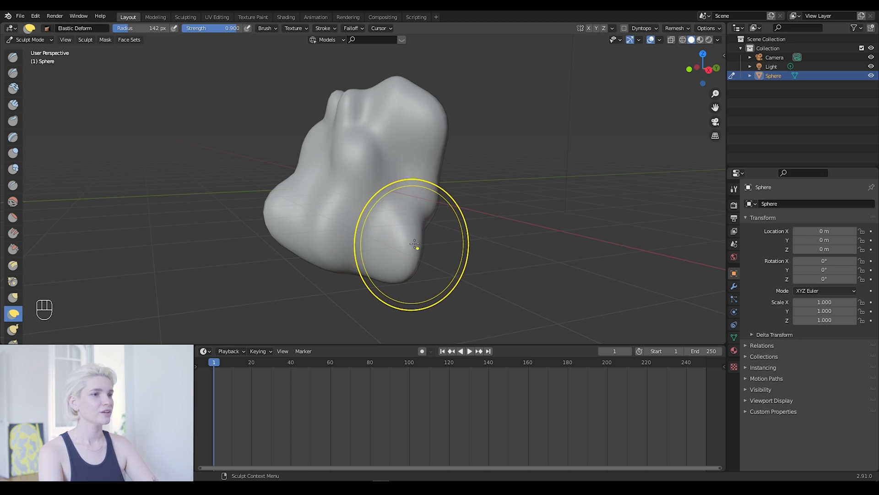
right_click(403, 270)
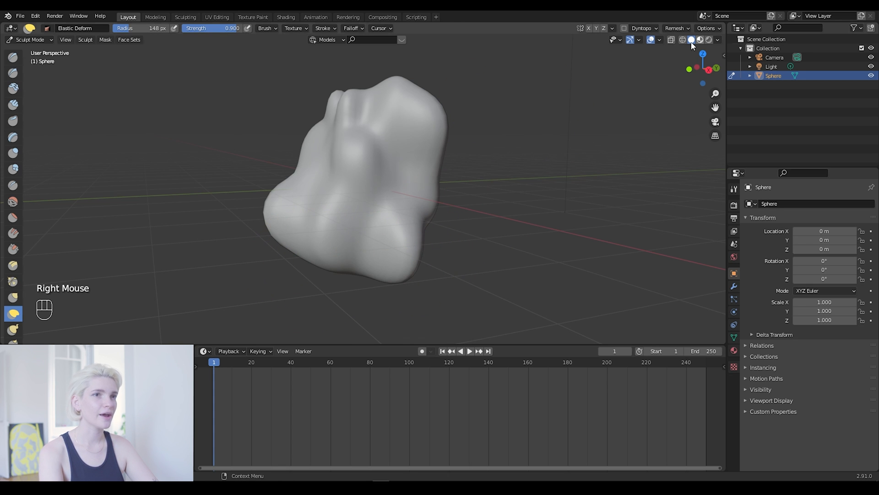
left_click_drag(705, 69, 686, 73)
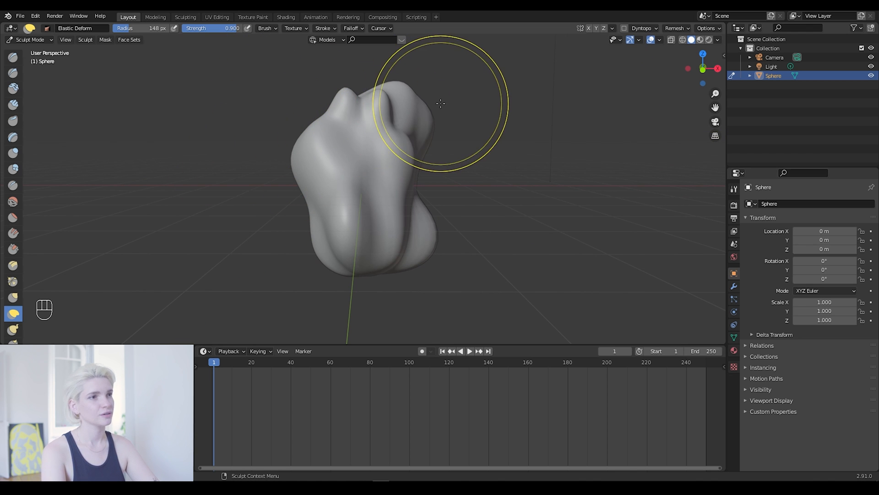
left_click_drag(432, 121, 447, 124)
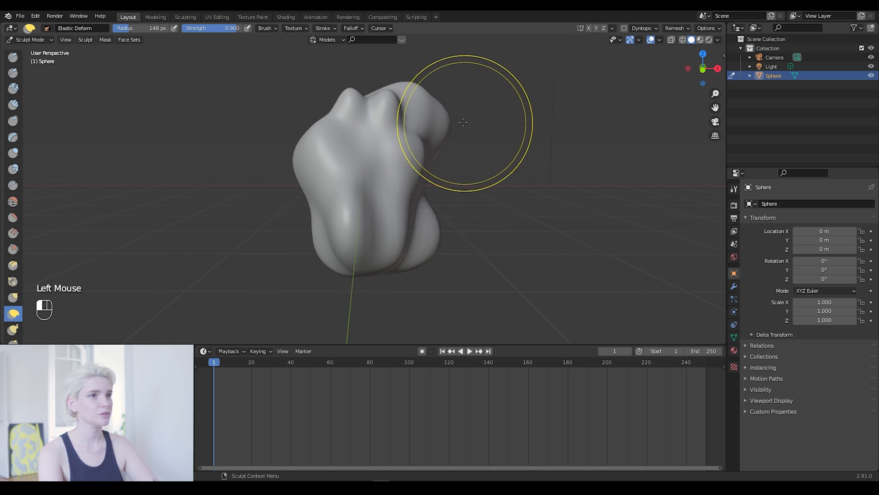
Reduce the Elastic Deform radius to 70 px and pull the top bumps and upper-right bulge out into pointed peaks
right_click(386, 119)
left_click_drag(385, 119, 358, 118)
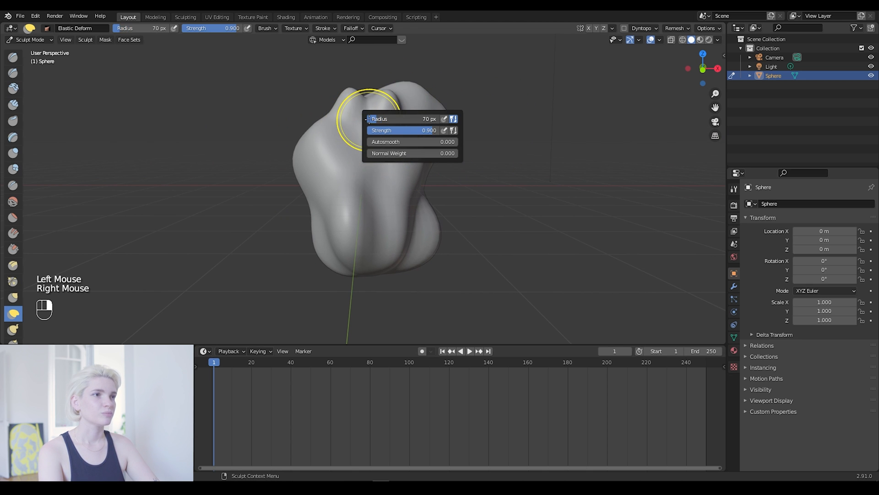
left_click_drag(416, 79, 396, 19)
left_click_drag(445, 112, 531, 65)
left_click_drag(367, 62, 383, 25)
mouse_move(504, 89)
left_mouse_down()
mouse_move(453, 80)
mouse_move(473, 49)
left_mouse_up()
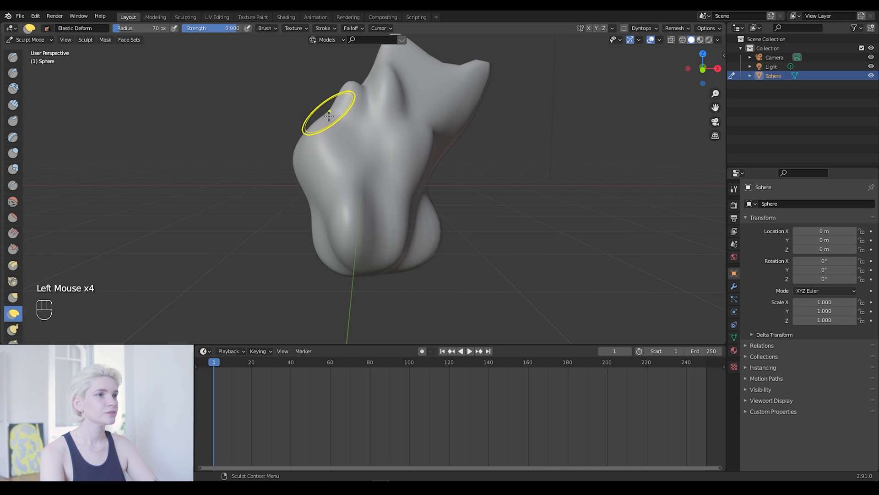
left_click_drag(350, 82, 293, 78)
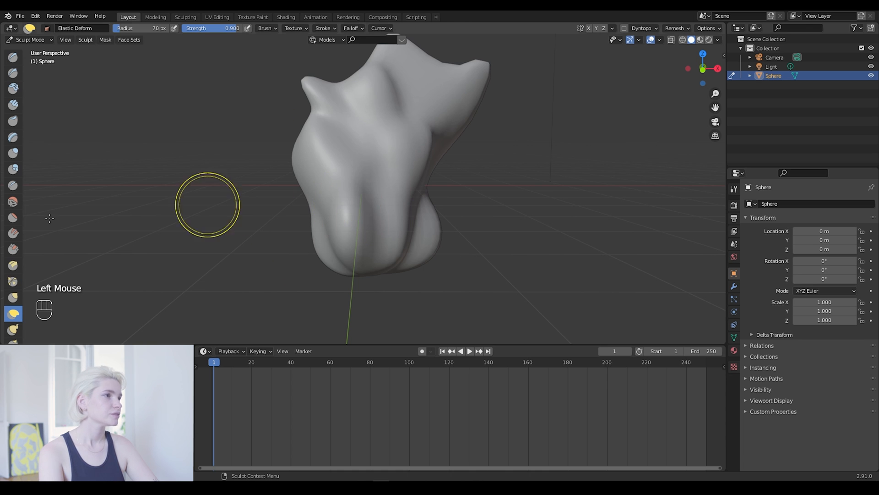
Stretch the form's left side, both lower sides and upper-right horn into long spikes, drawing in the right side between them
mouse_move(320, 238)
left_mouse_down()
mouse_move(290, 238)
mouse_move(216, 207)
left_mouse_up()
left_click_drag(305, 151, 261, 130)
left_click_drag(432, 166, 382, 135)
left_click_drag(396, 185, 405, 183)
scroll(565, 197, "down", 3)
mouse_move(414, 118)
left_mouse_down()
mouse_move(438, 106)
mouse_move(394, 132)
left_mouse_up()
left_click_drag(404, 218, 491, 146)
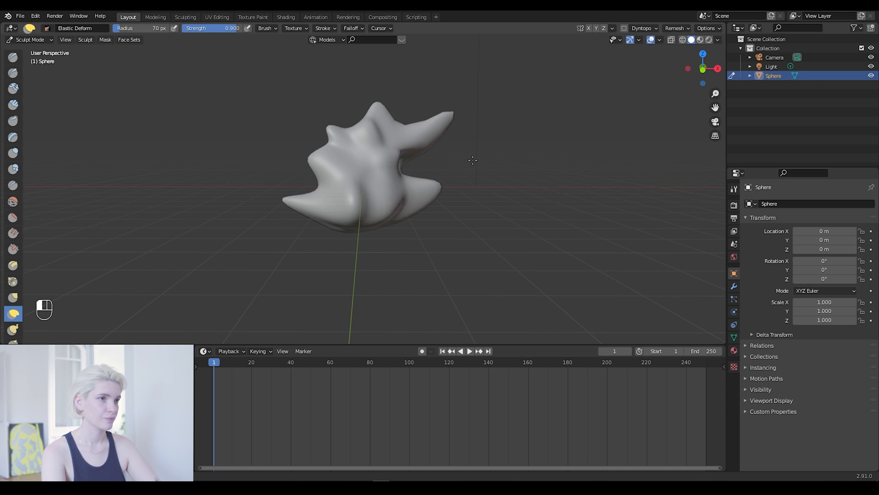
scroll(539, 172, "up", 3)
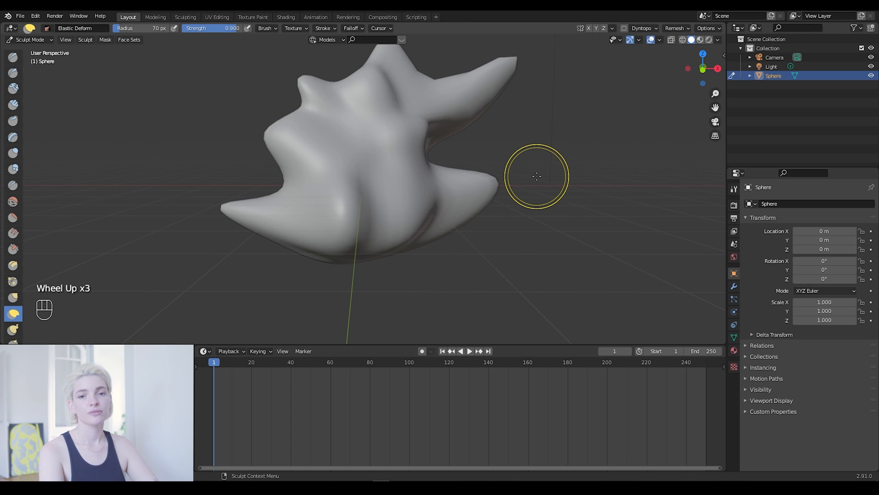
left_click_drag(715, 108, 689, 153)
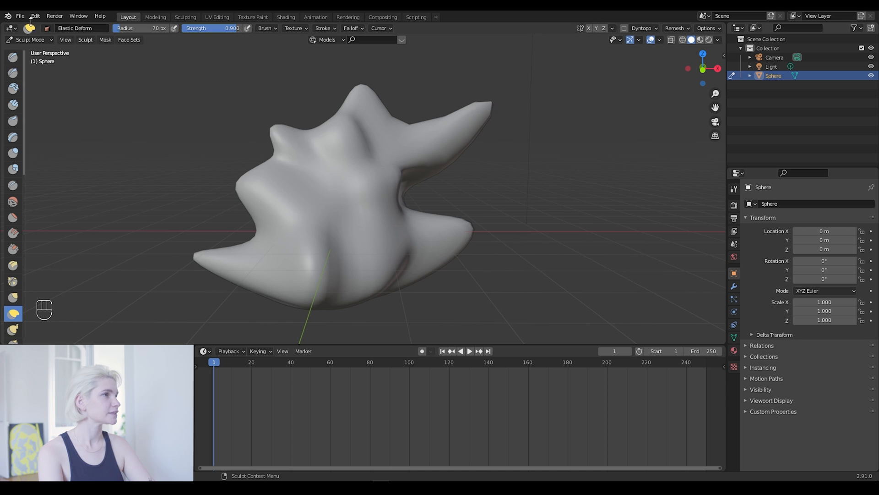
Return to Object Mode and add a Subdivision Surface modifier to the sculpted form
left_click(32, 40)
left_click(33, 50)
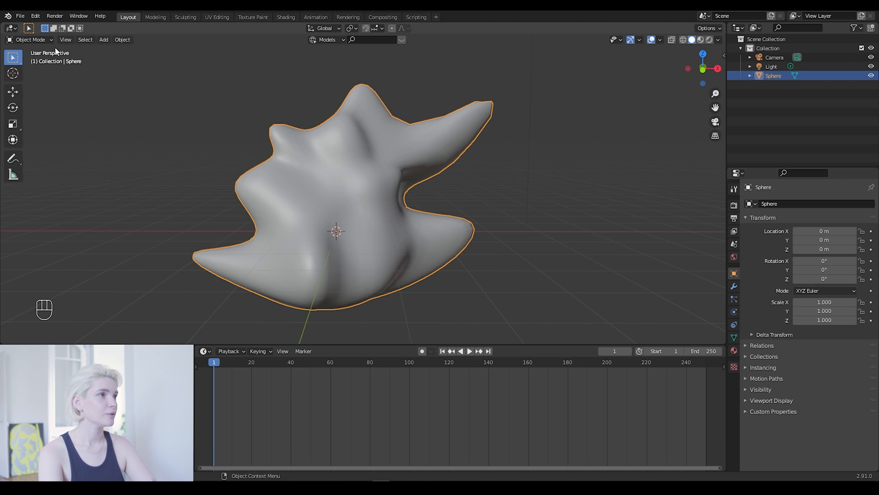
left_click(32, 40)
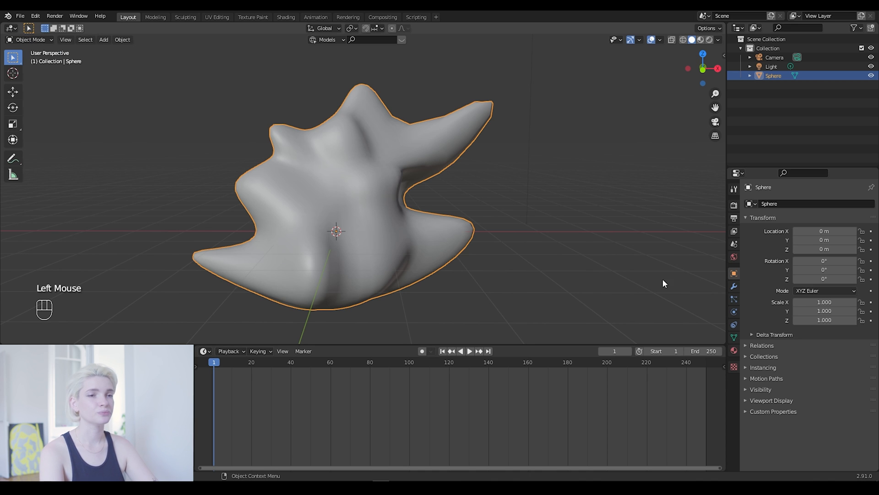
left_click(734, 287)
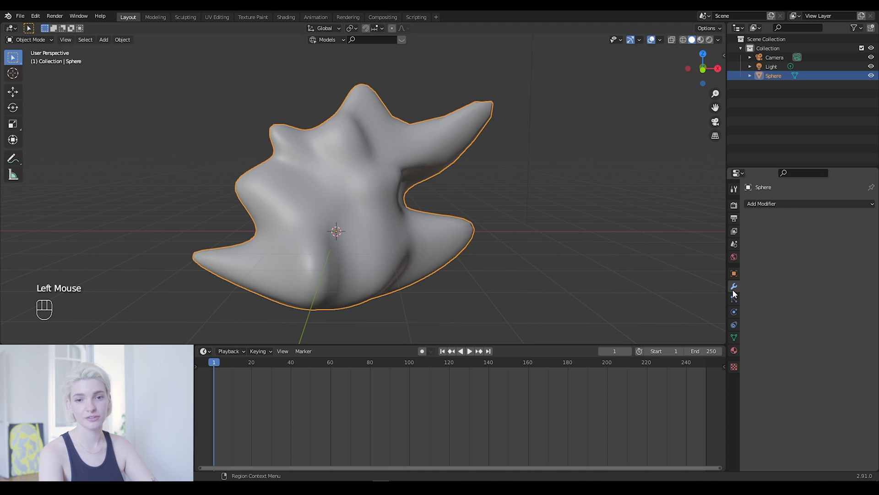
left_click(783, 203)
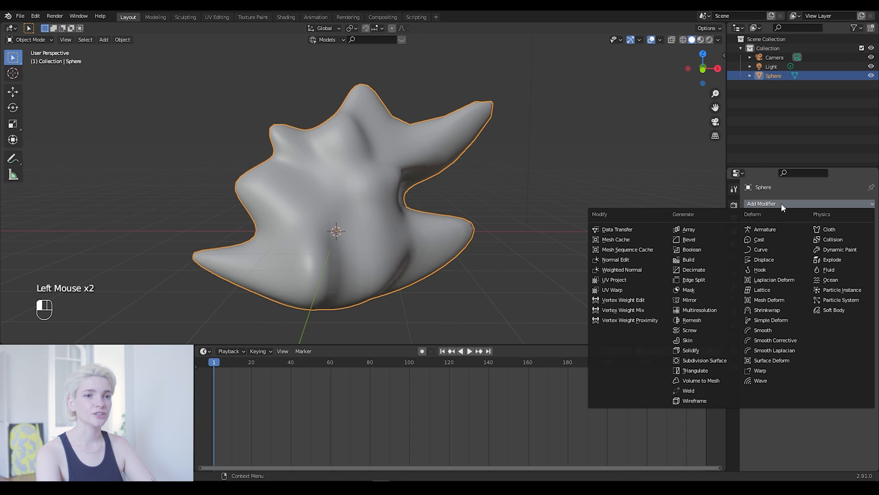
left_click(708, 361)
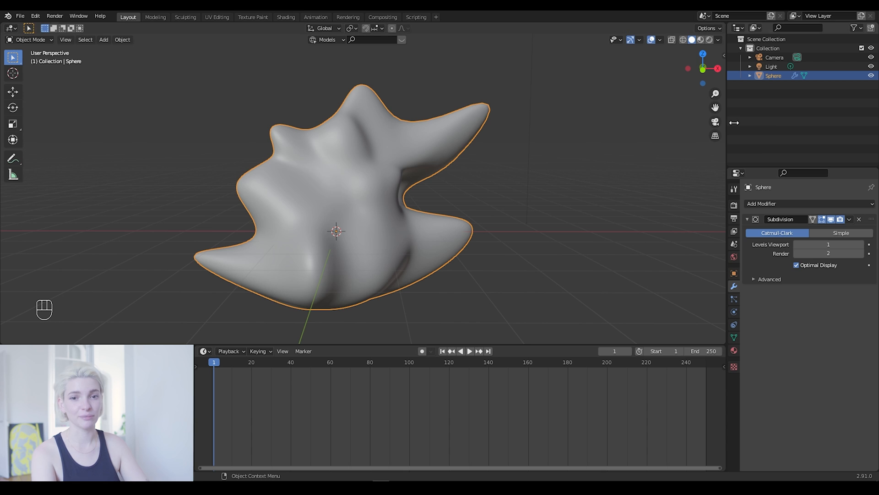
Set the modifier's subdivision levels to 3 for both viewport and render
left_click(860, 244)
left_click(861, 244)
left_click(861, 253)
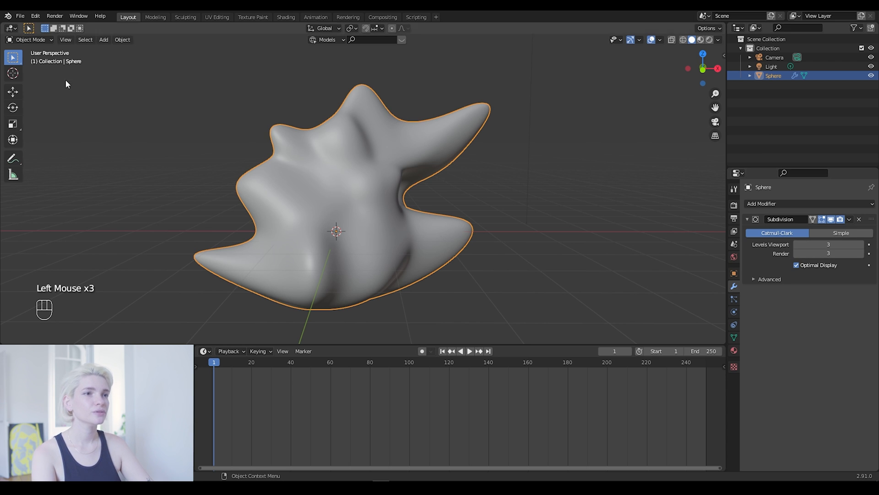
left_click(493, 140)
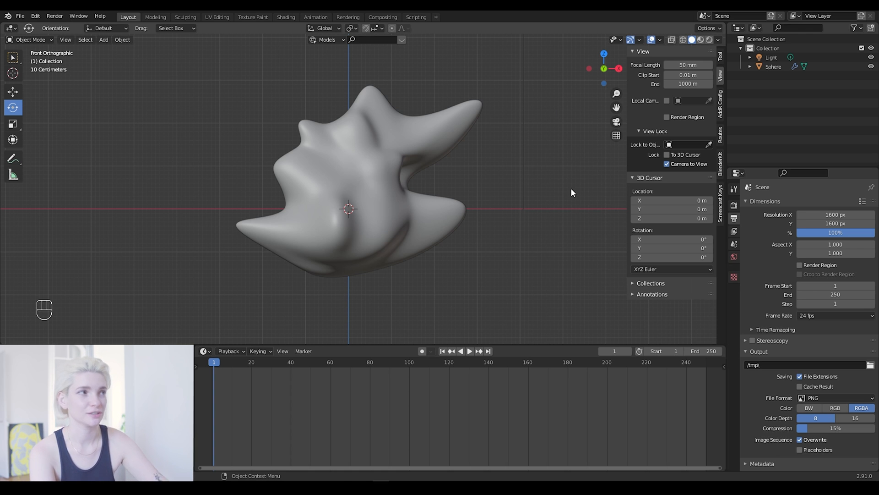
Hide the sculpted sphere in the viewport and add a mesh cylinder at the origin
left_click(398, 163)
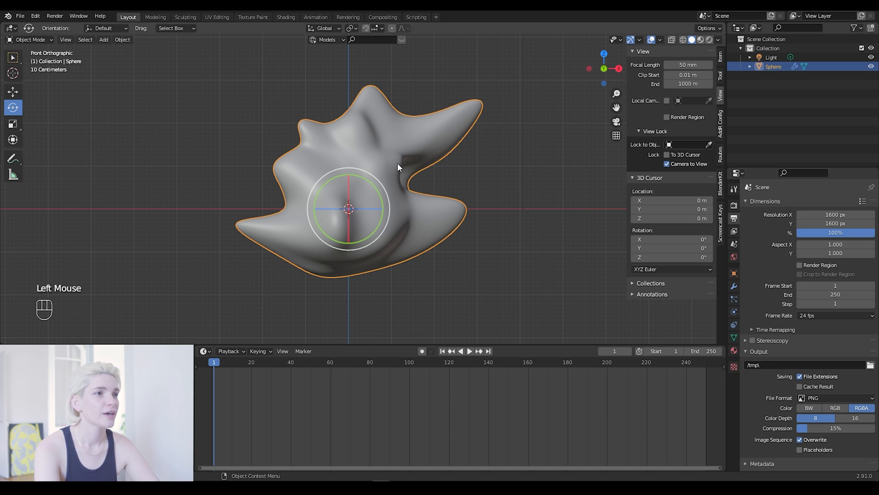
left_click(871, 67)
left_click_drag(604, 69, 505, 94)
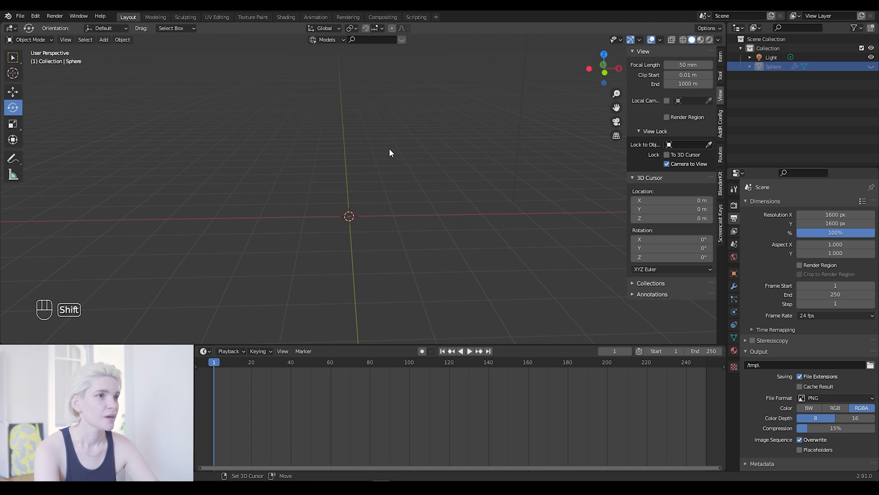
key("shift+a")
mouse_move(389, 149)
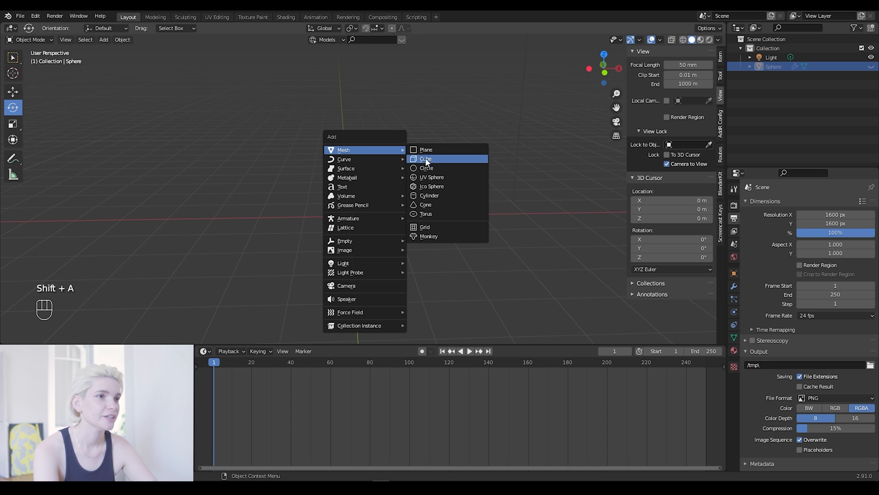
left_click(431, 197)
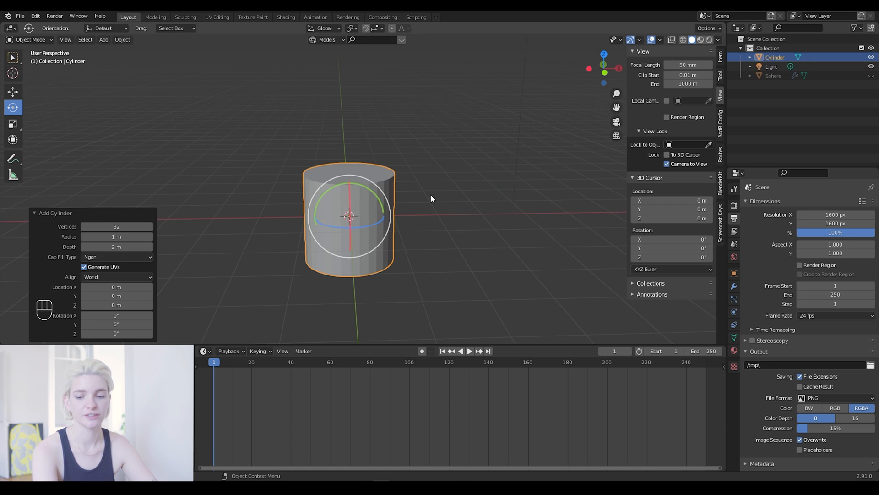
Rotate the cylinder exactly 90° about the global Y axis so it lies on its side
left_click_drag(363, 187, 403, 243)
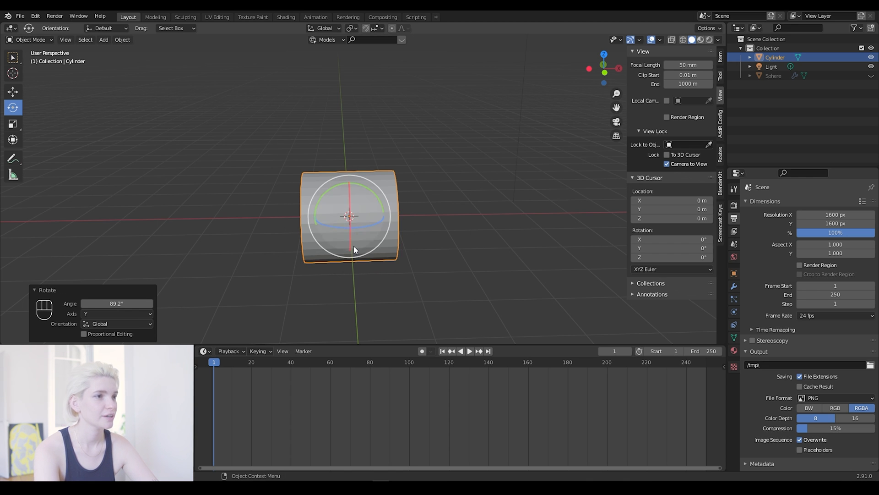
left_click(133, 303)
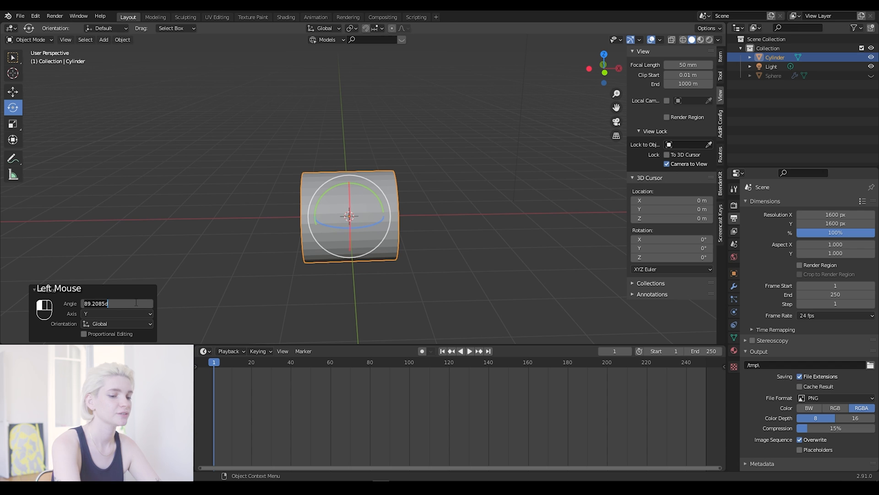
type("900")
key("BackSpace")
key("Return")
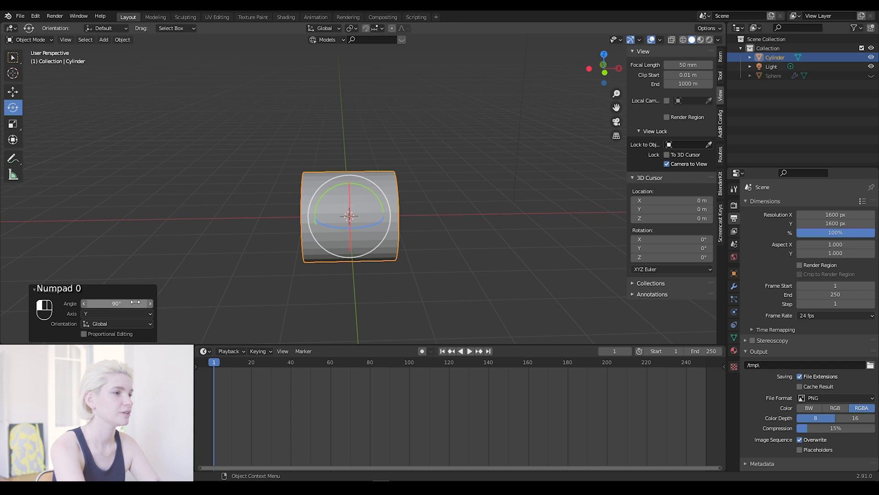
Put the cylinder into Edit Mode with face selection active
left_click(386, 120)
left_click(25, 40)
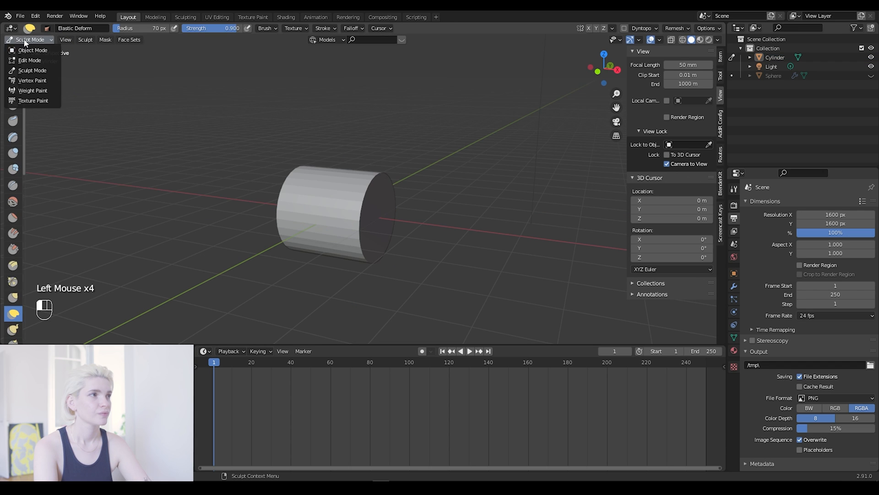
left_click(28, 51)
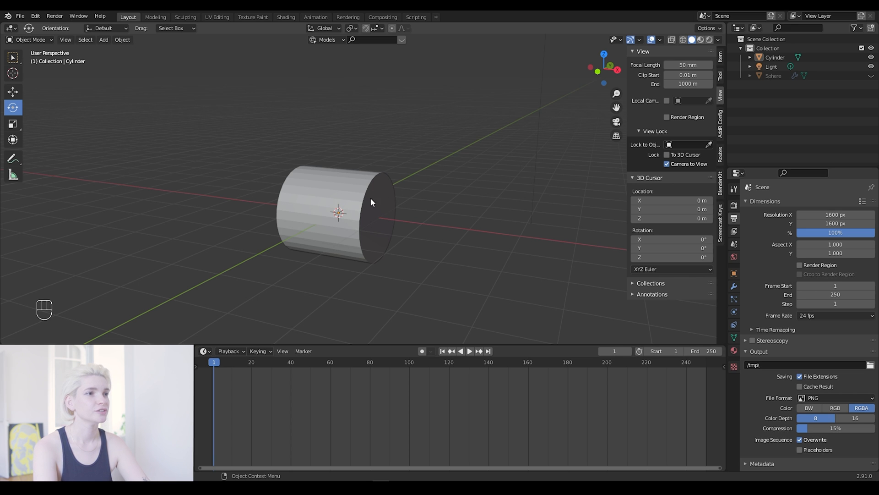
left_click(33, 39)
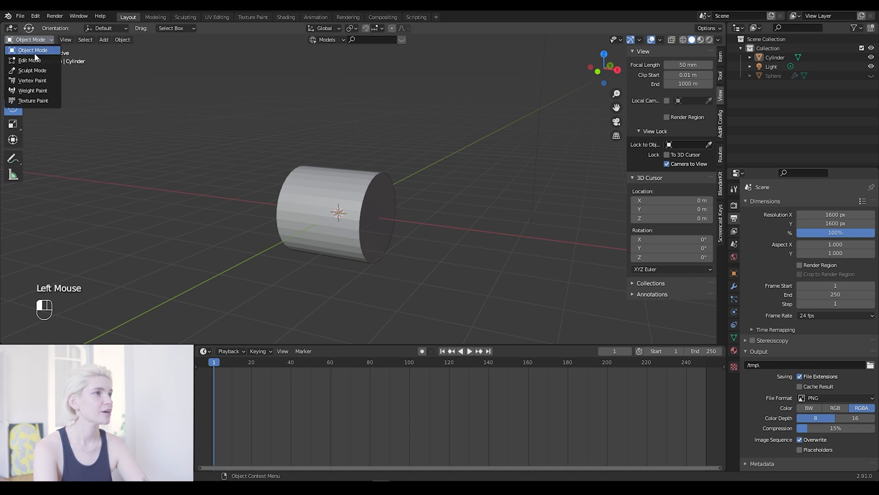
left_click(35, 60)
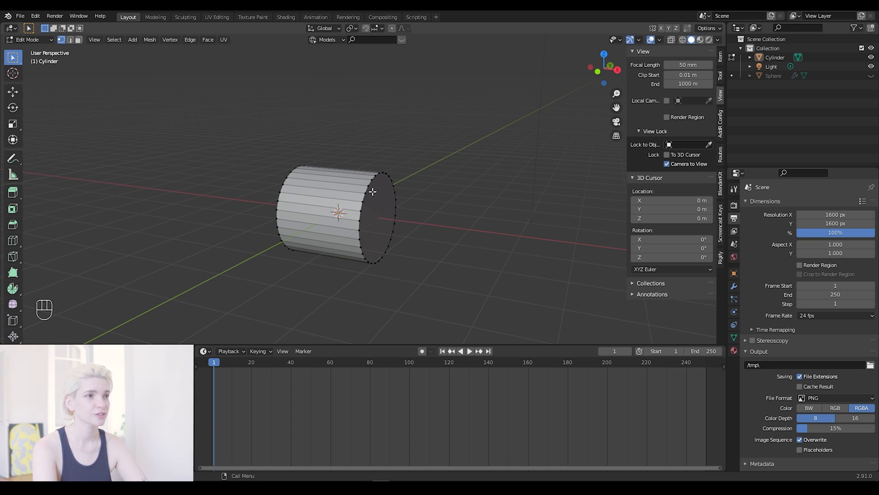
left_click(78, 40)
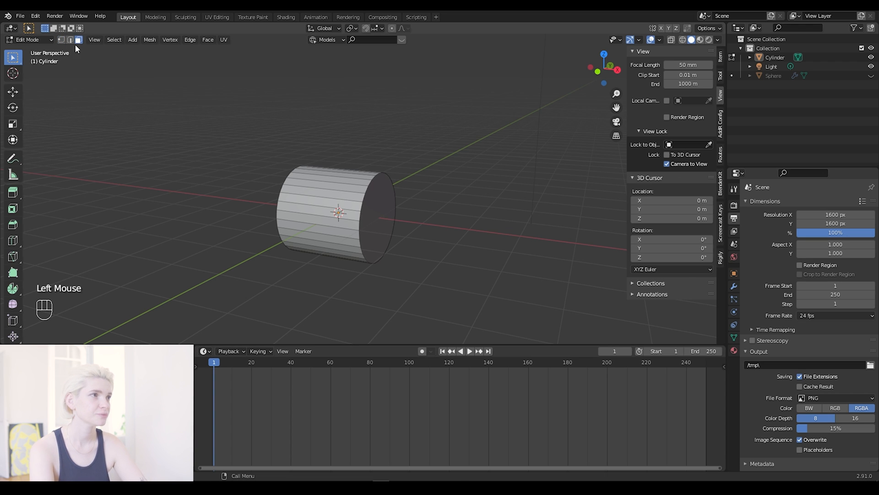
Delete all of the cylinder's faces except the circular end cap on the positive X side
left_click(372, 193)
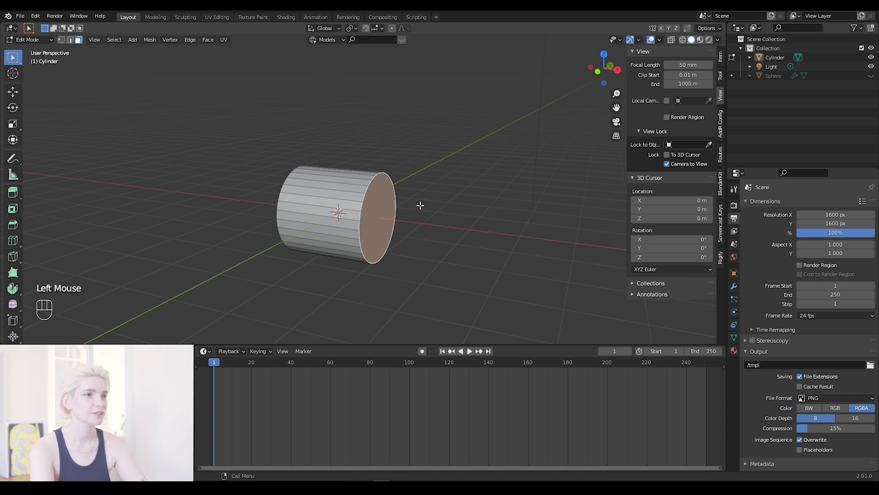
key("ctrl+i")
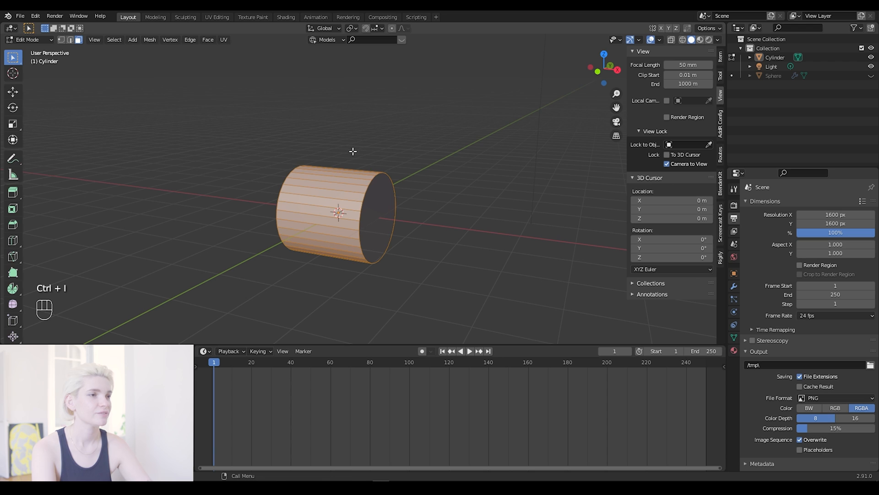
key("x")
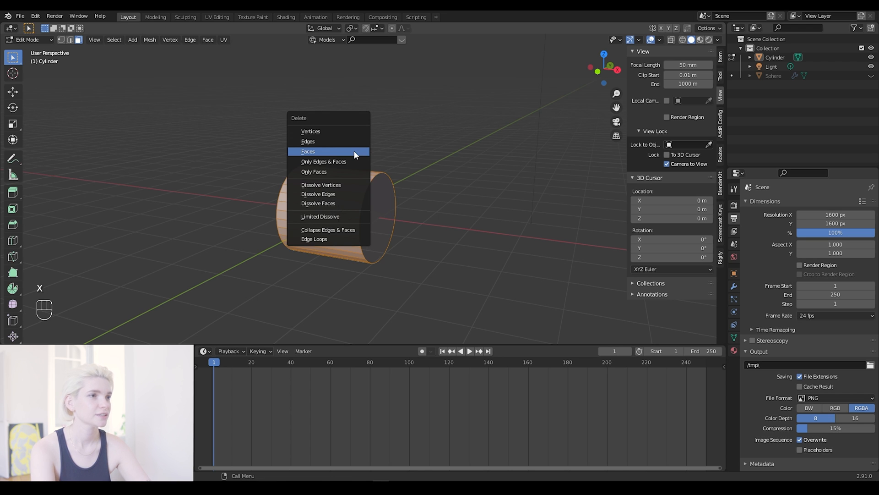
left_click(343, 152)
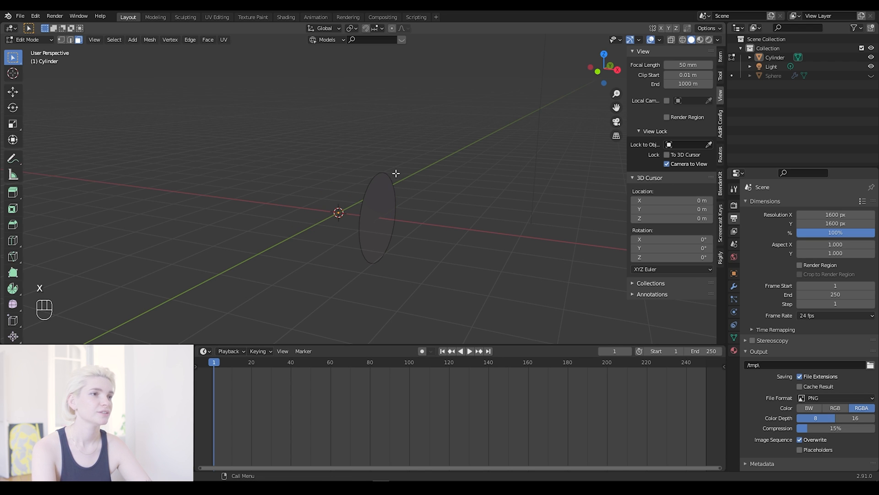
Duplicate the circular disc face and move the copy straight up along global Z by about 2.17 m
left_click(381, 202)
mouse_move(603, 69)
left_mouse_down()
mouse_move(591, 74)
mouse_move(608, 64)
left_mouse_up()
scroll(467, 108, "up", 4)
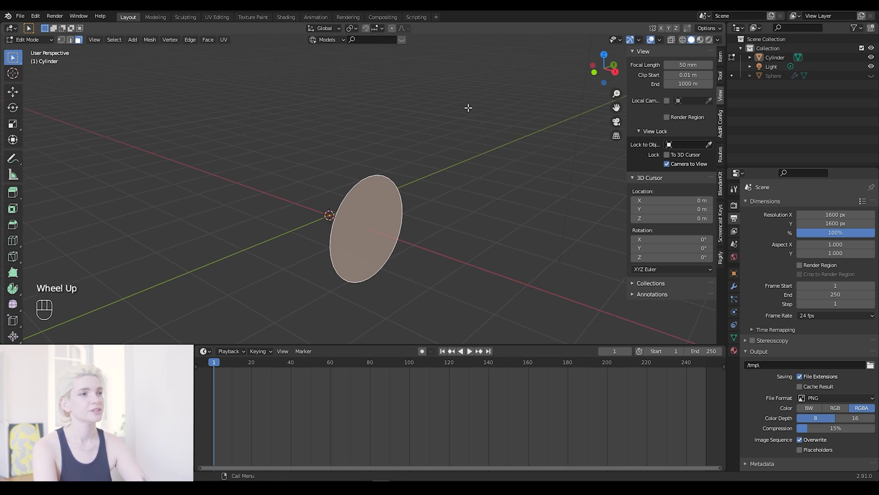
scroll(464, 109, "down", 3)
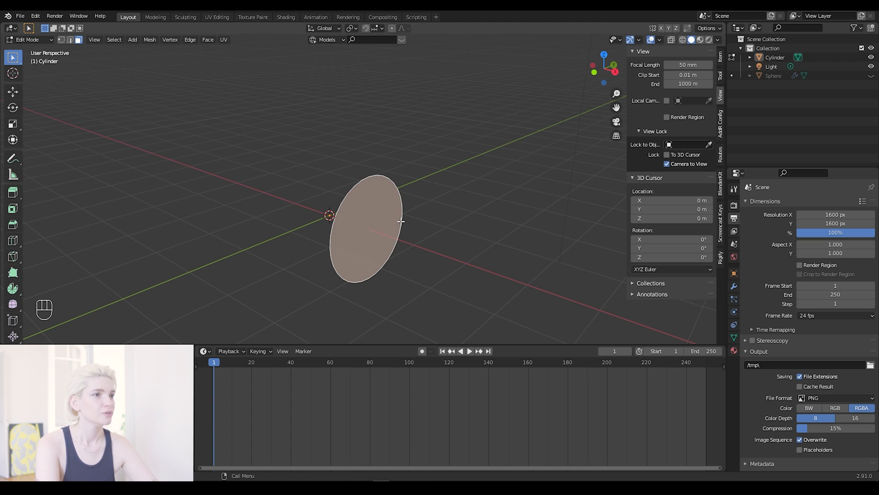
key("shift+d")
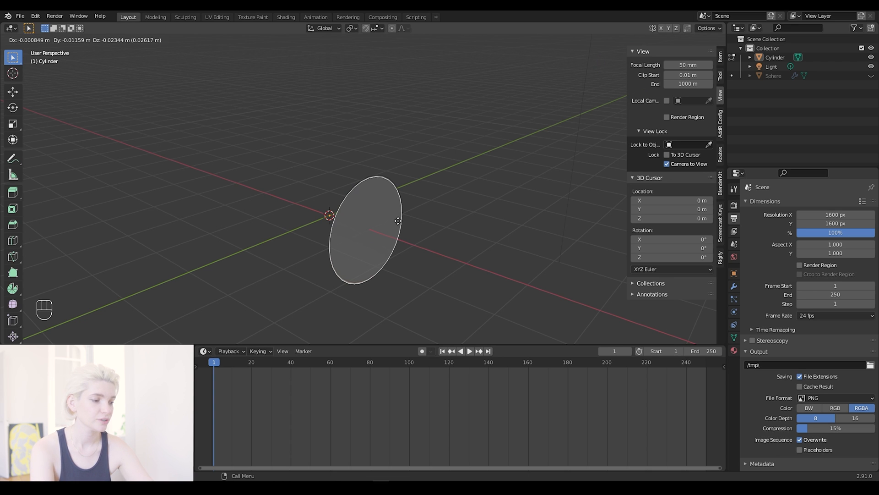
key("z")
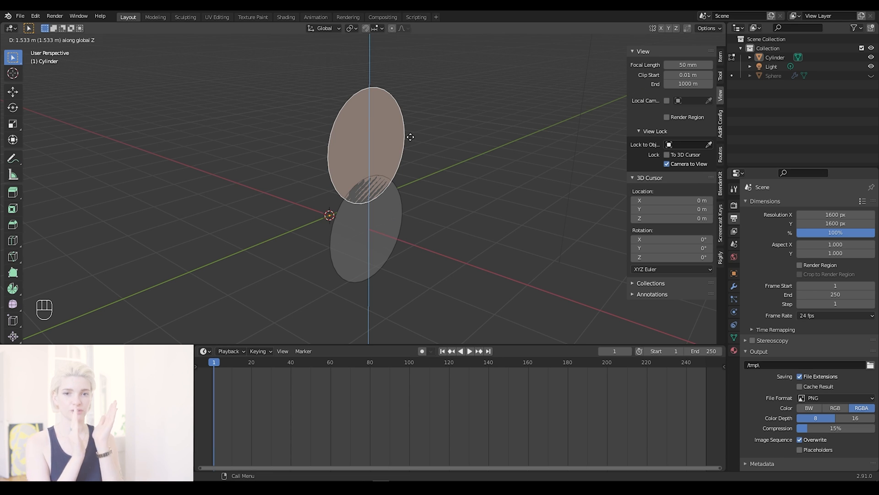
left_click(371, 100)
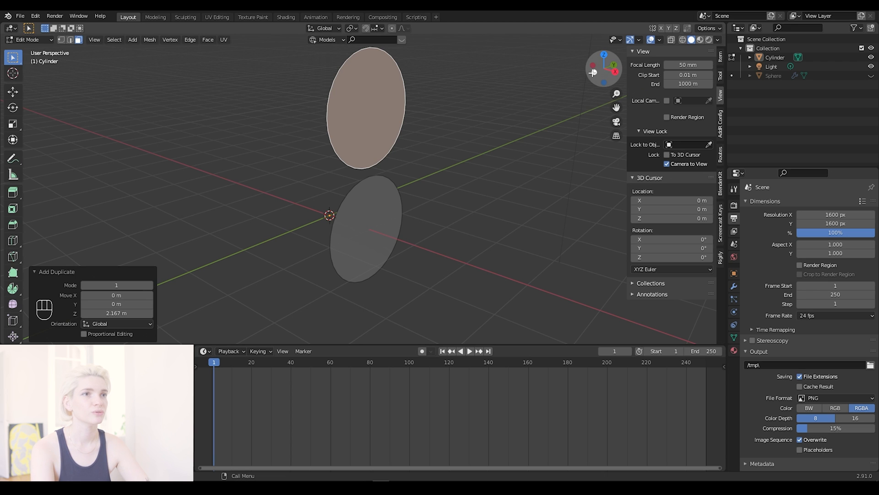
Return to Object Mode and move the two-disc object's geometry to its origin with Set Origin
left_click_drag(592, 72, 604, 91)
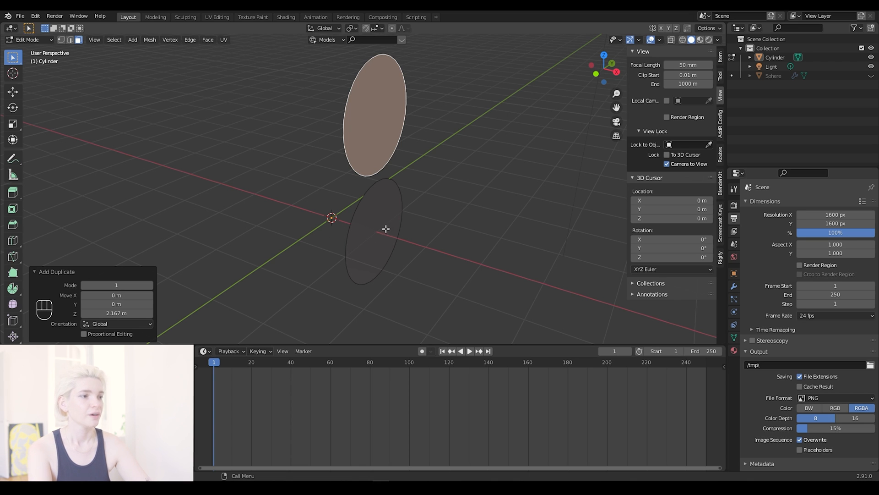
left_click(30, 40)
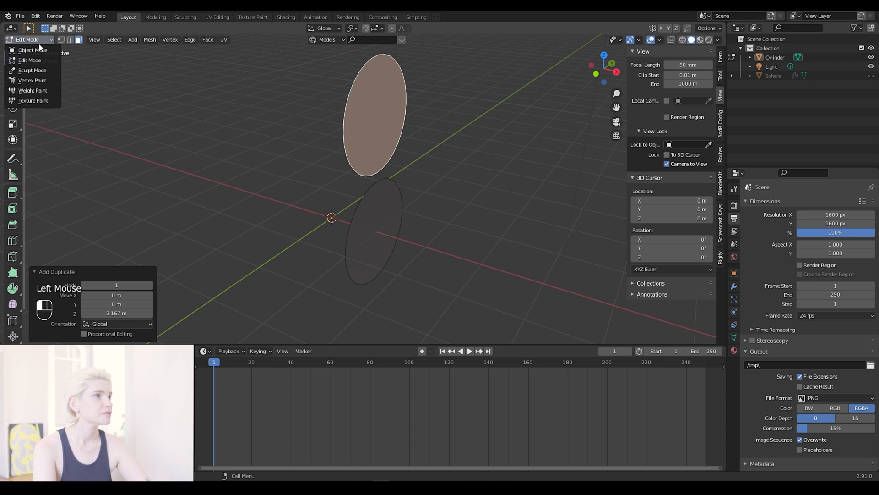
left_click(40, 50)
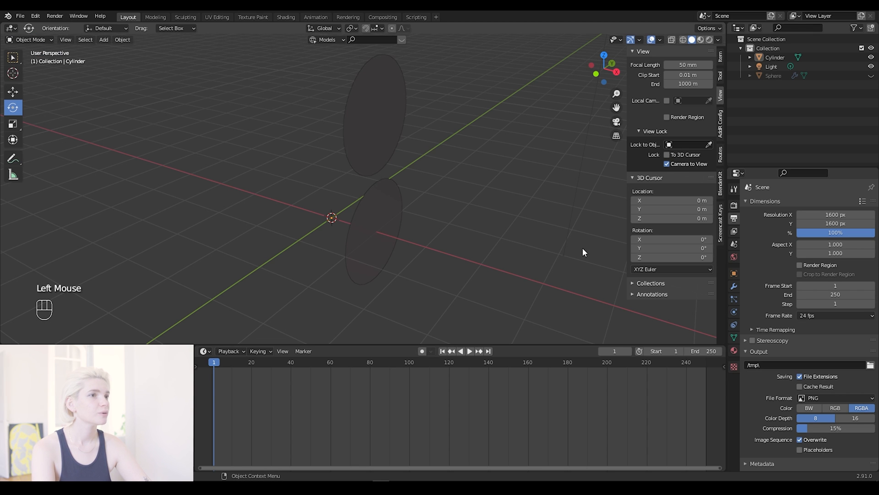
left_click(401, 147)
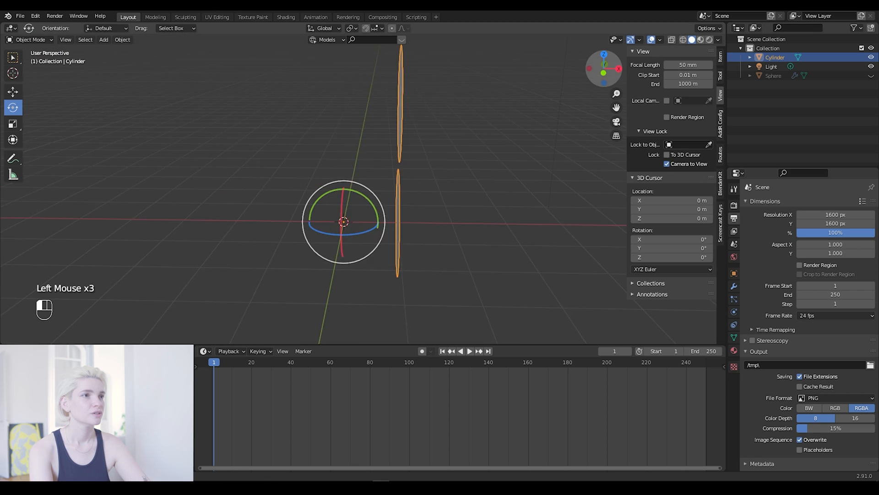
left_click_drag(604, 69, 587, 69)
right_click(397, 131)
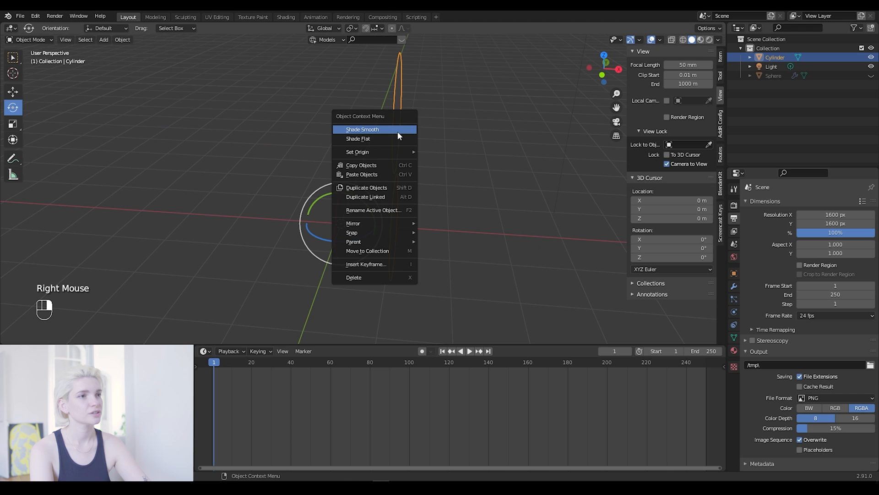
mouse_move(388, 154)
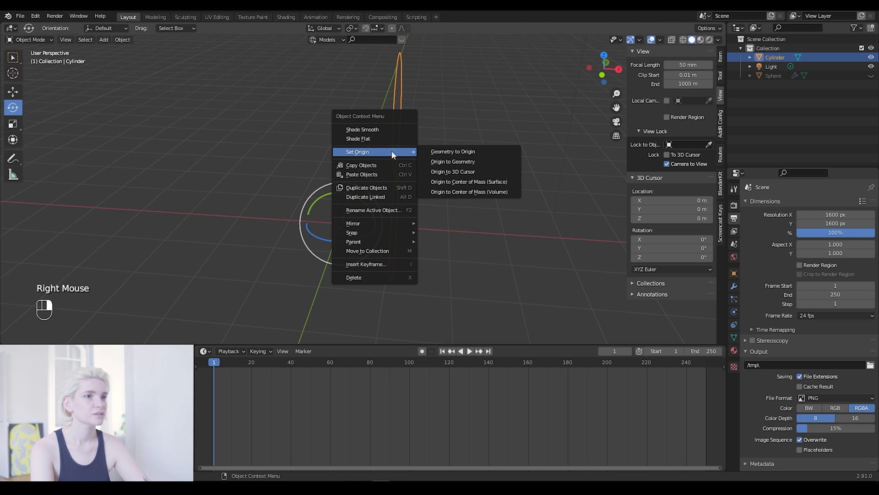
left_click(435, 151)
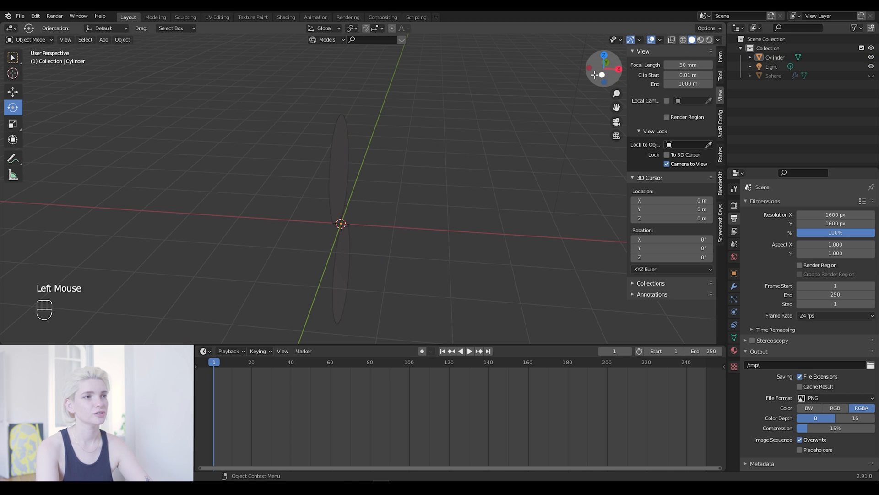
left_click_drag(603, 69, 710, 56)
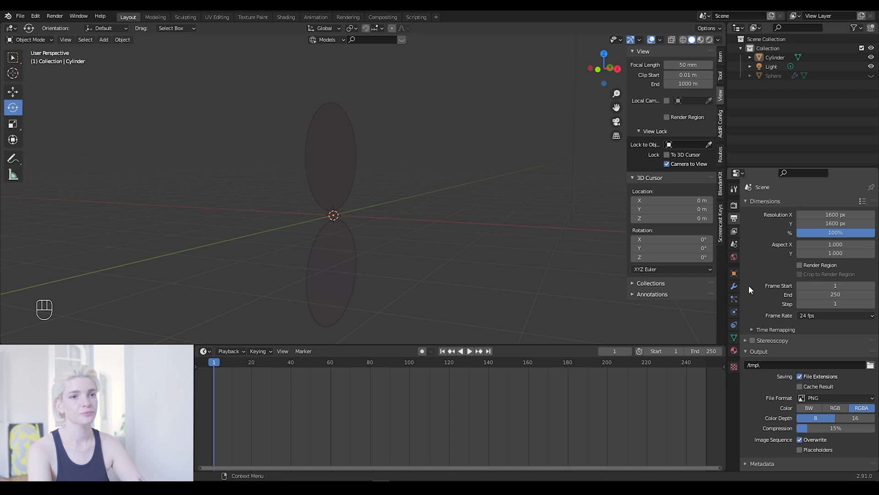
Add a Screw modifier to the two-disc object and raise its screw offset to about 15.2 m
left_click(733, 286)
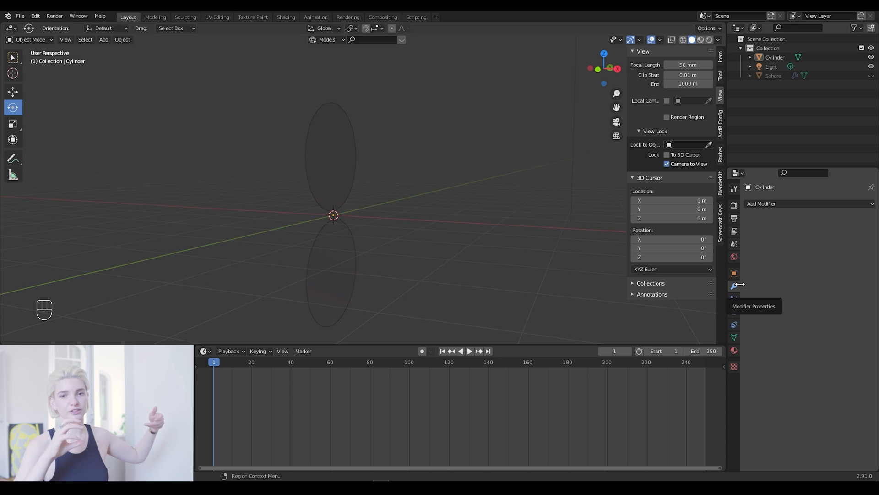
scroll(776, 225, "down", 1)
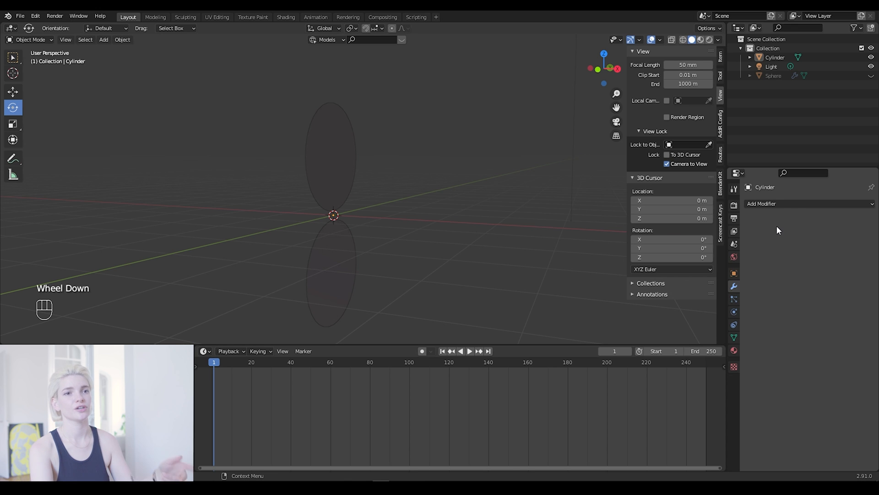
left_click(793, 205)
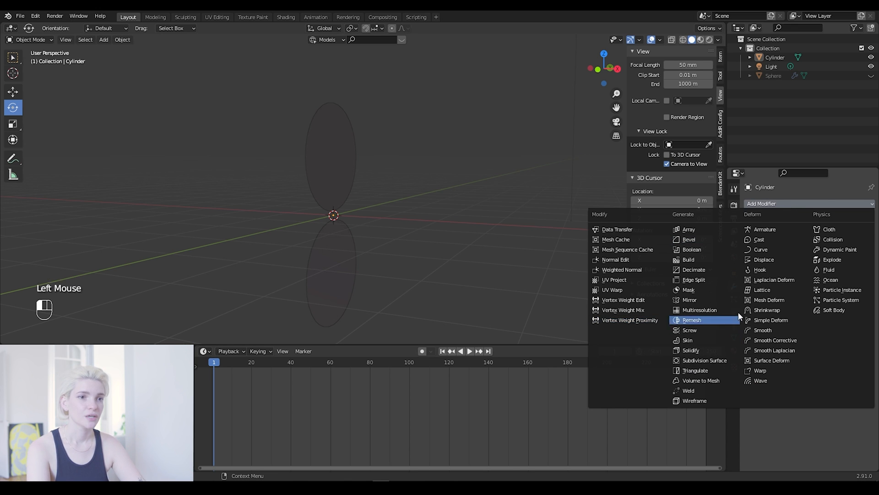
left_click(765, 206)
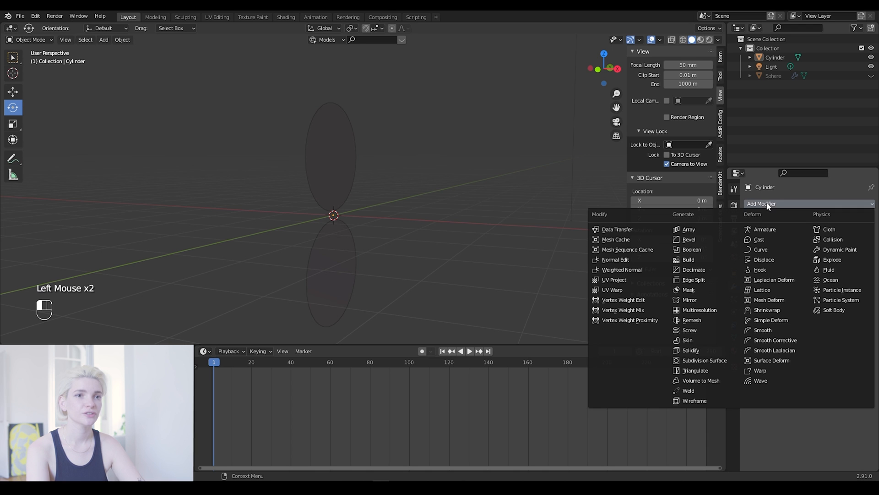
left_click(702, 327)
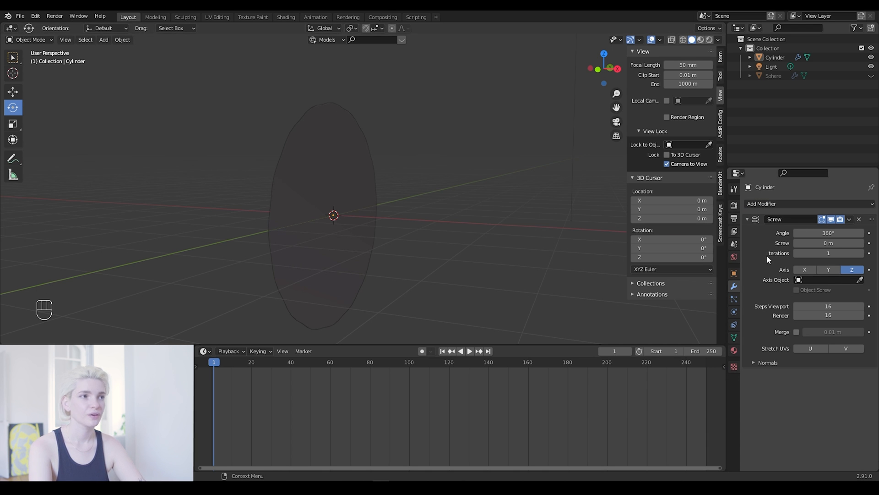
left_click_drag(820, 242, 874, 243)
left_click(610, 69)
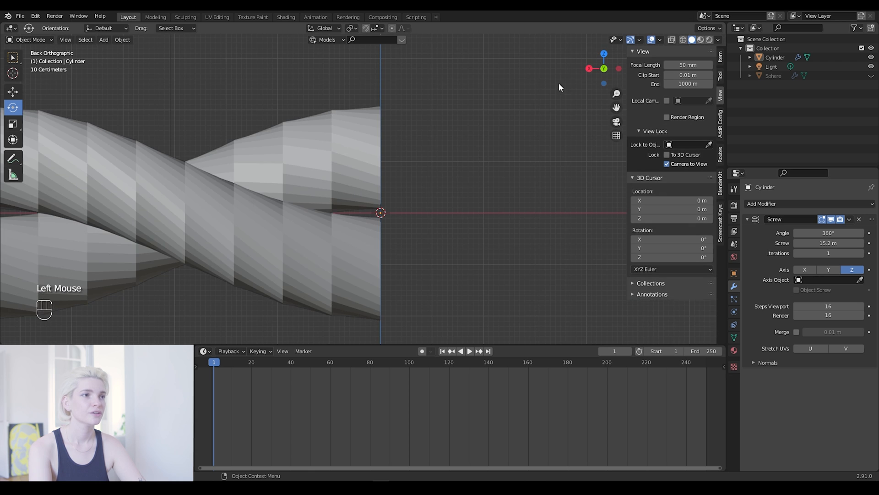
scroll(346, 109, "down", 5)
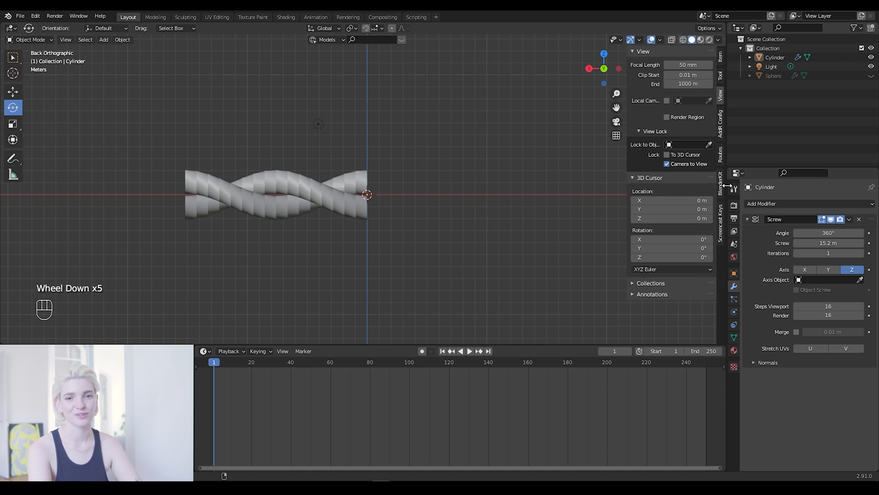
Apply smooth shading to the twisted two-strand object
right_click(279, 183)
left_click(269, 155)
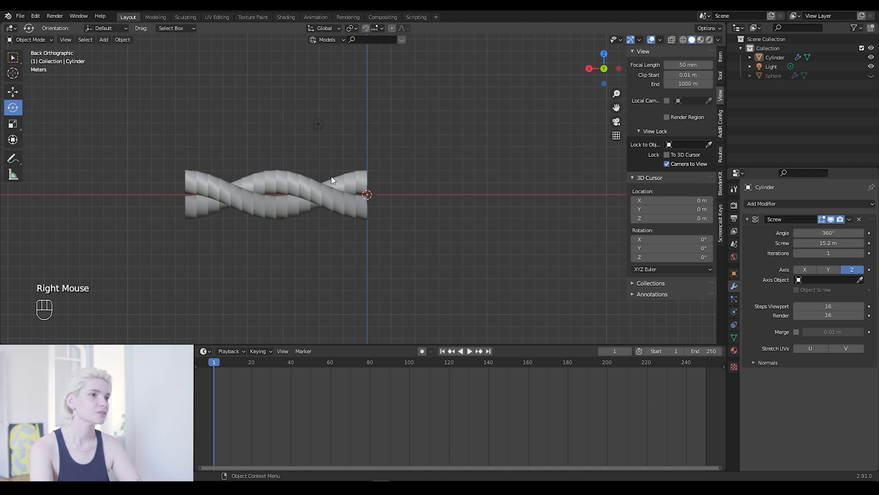
right_click(291, 179)
left_click(267, 157)
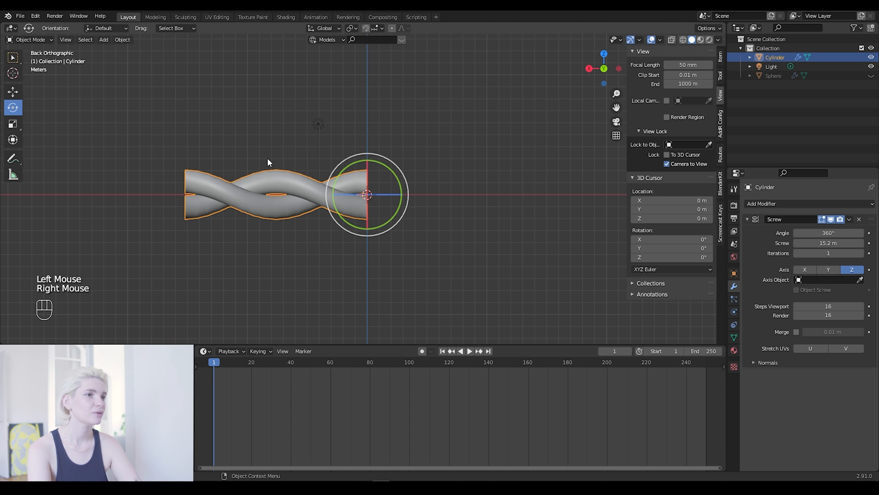
scroll(211, 154, "up", 3)
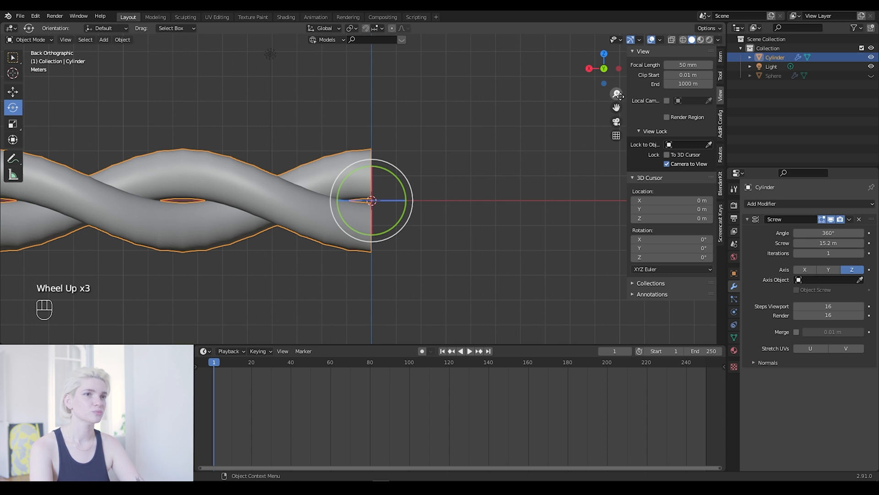
Set the Screw modifier's screw offset to 18 m to lengthen the twist
scroll(467, 136, "down", 3)
scroll(466, 135, "down", 2)
mouse_move(829, 242)
left_mouse_down()
mouse_move(862, 242)
mouse_move(838, 243)
left_mouse_up()
left_click(846, 246)
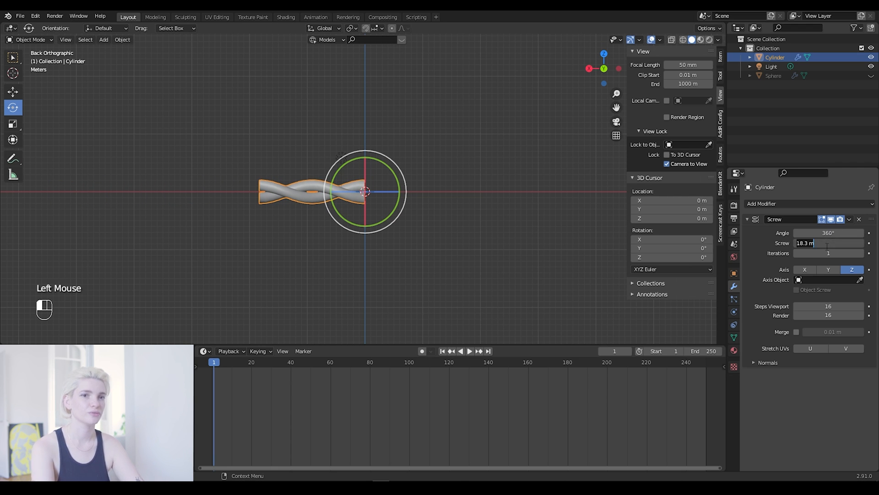
type("18")
key("Return")
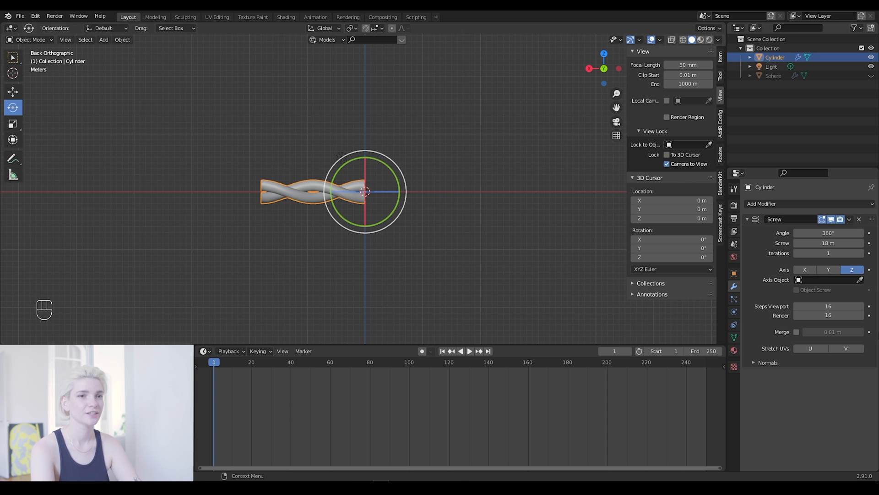
Collapse the Screw modifier's settings and add an Array modifier to the twisted strands
left_click(746, 219)
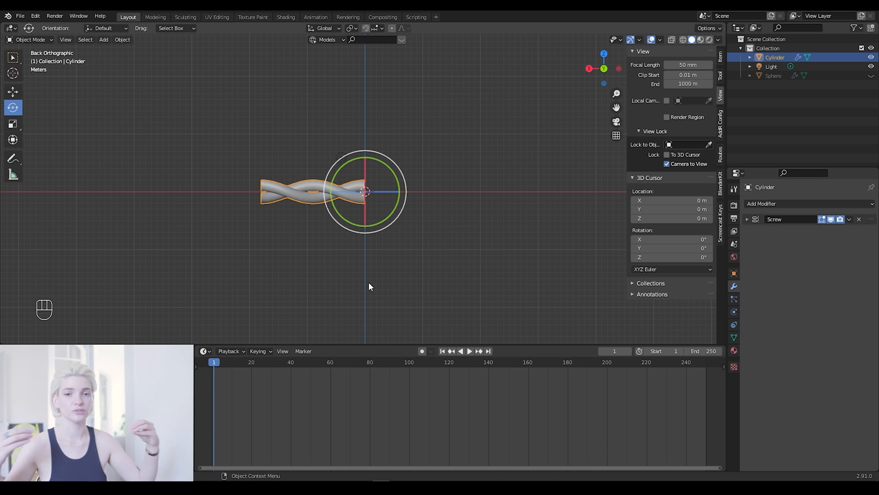
left_click(792, 203)
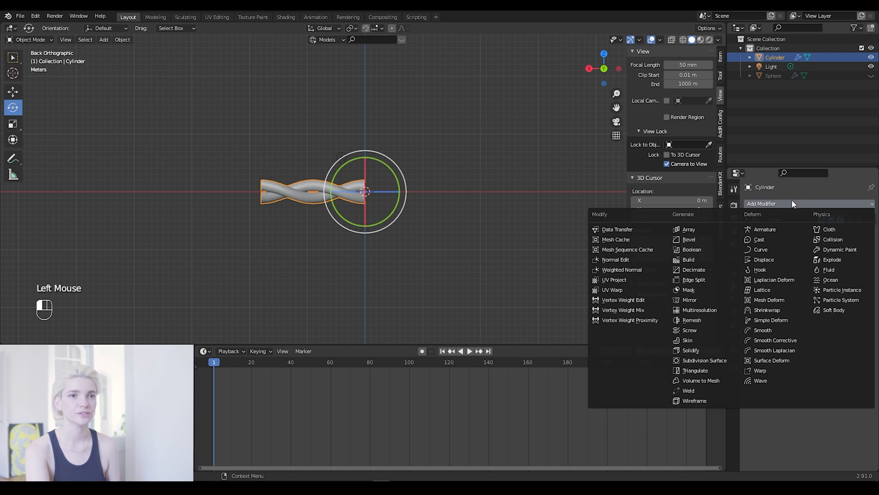
left_click(693, 230)
left_click_drag(616, 93, 616, 69)
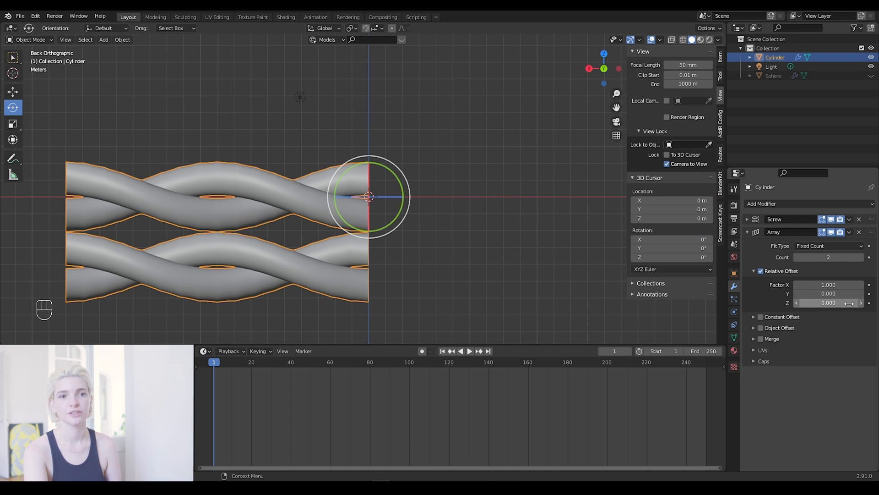
Set the Array's relative offset factors to X 0 and Z 1 so the copies continue end to end
left_click(821, 283)
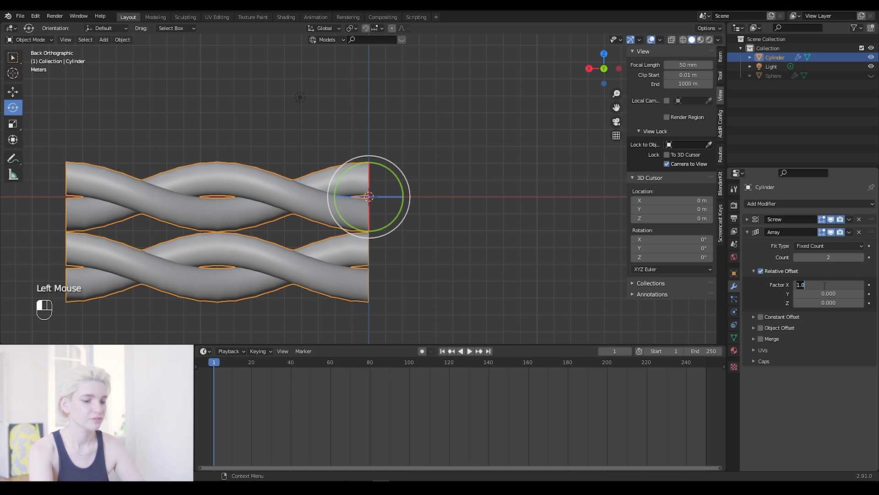
type("0")
key("Tab")
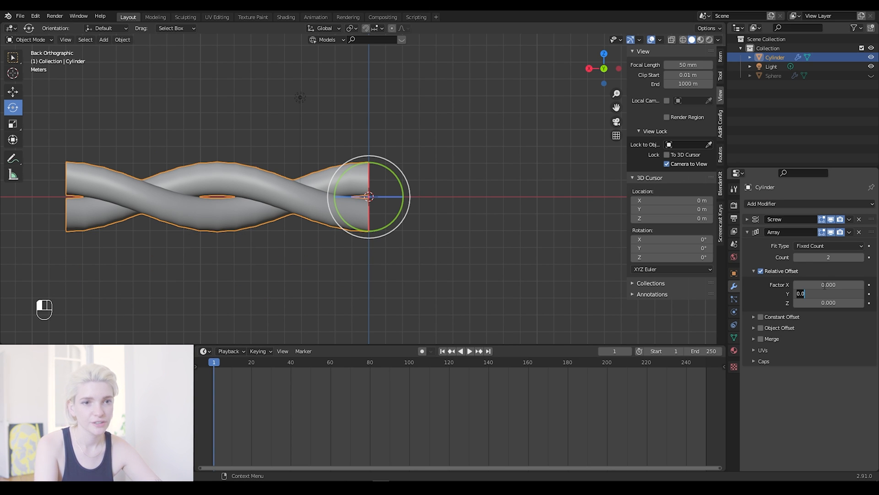
key("Tab")
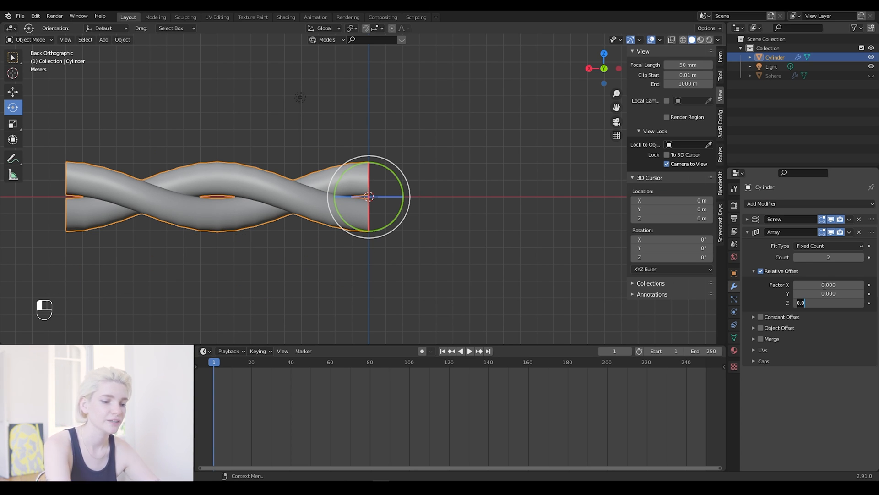
type("1")
key("Return")
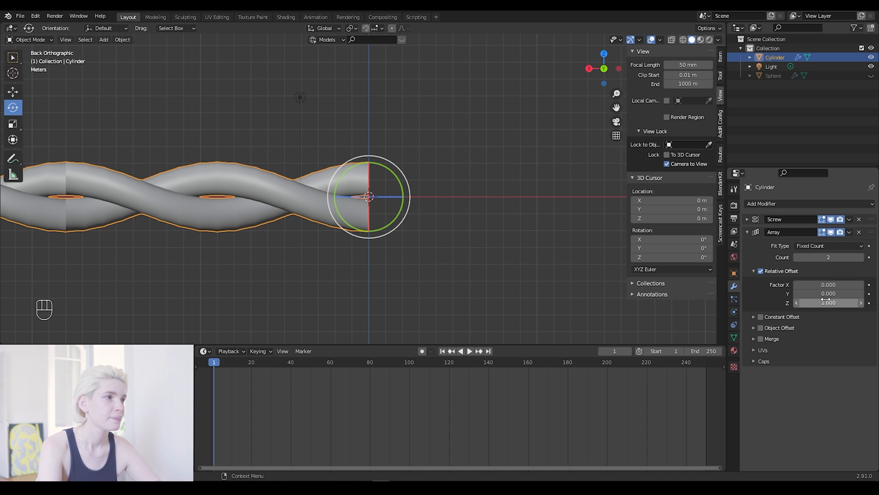
Enable Merge on the Array modifier to join the seam between the two twisted segments
scroll(404, 150, "down", 5)
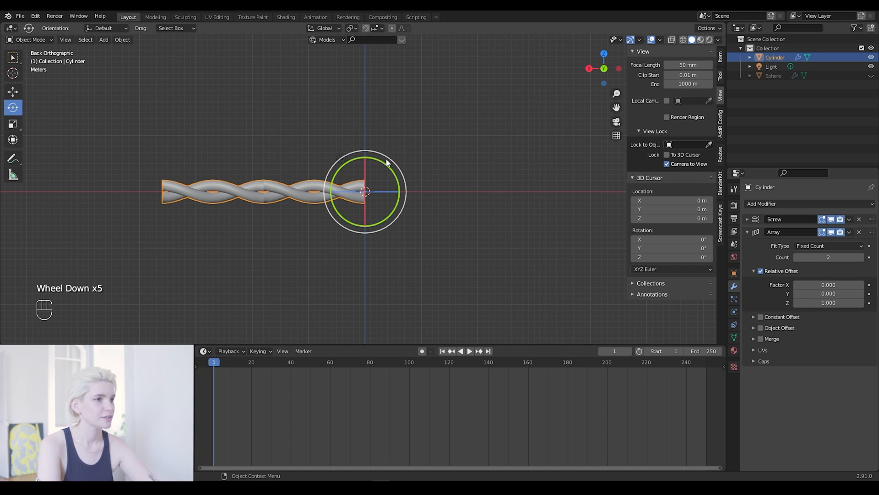
left_click_drag(604, 69, 578, 80)
left_click_drag(615, 109, 437, 288)
scroll(412, 231, "up", 2)
scroll(412, 235, "up", 2)
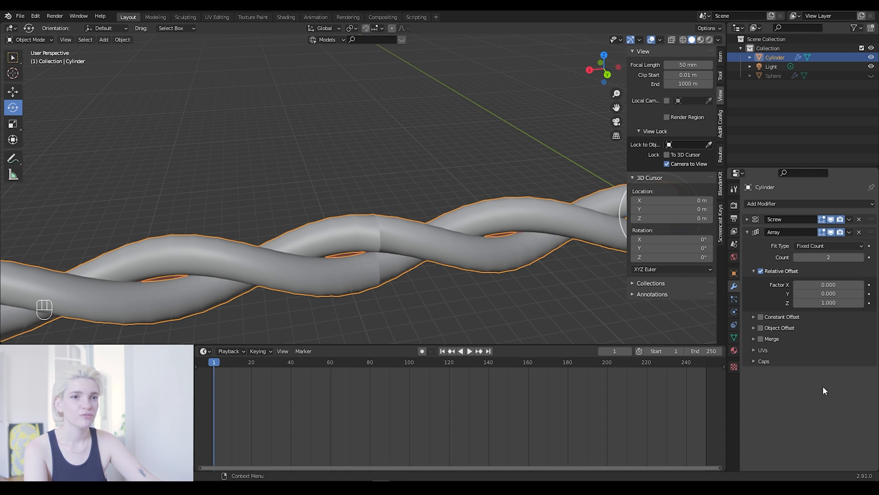
left_click(760, 339)
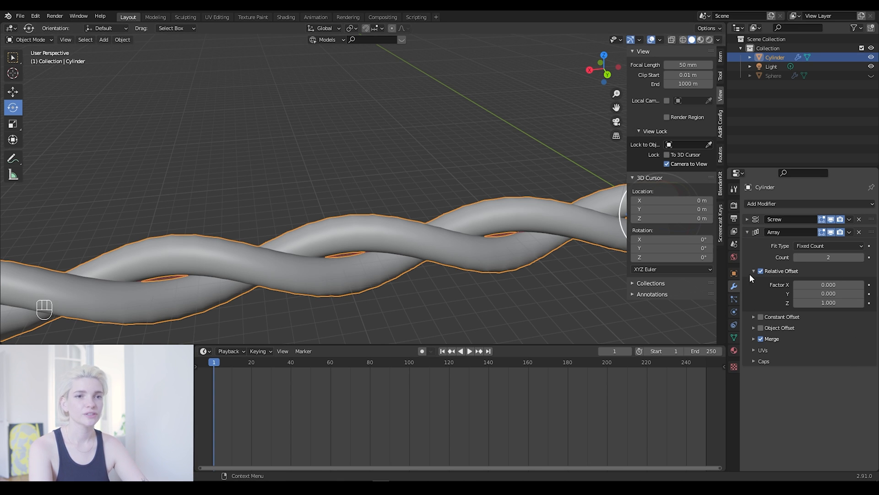
Scale the twisted rope down by a factor of 0.7, and then again by 0.285
scroll(210, 129, "down", 3)
scroll(312, 118, "up", 2)
scroll(312, 118, "down", 2)
key("s")
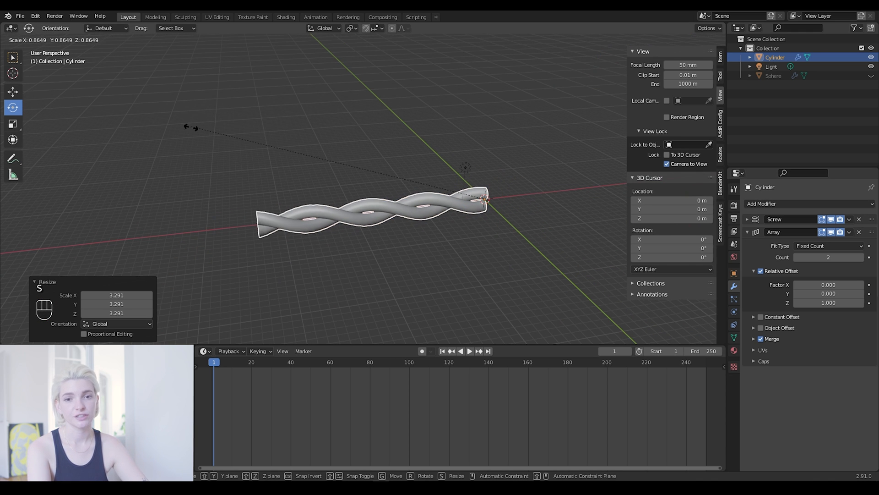
left_click(251, 124)
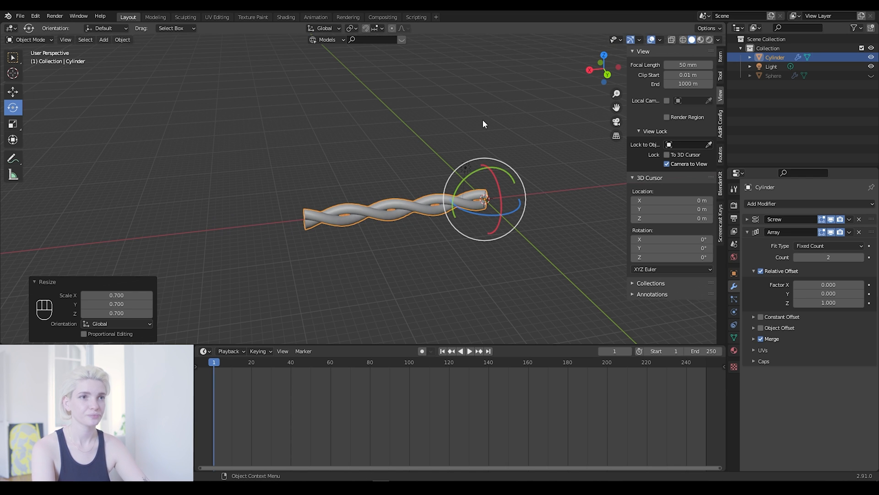
key("s")
left_click(435, 169)
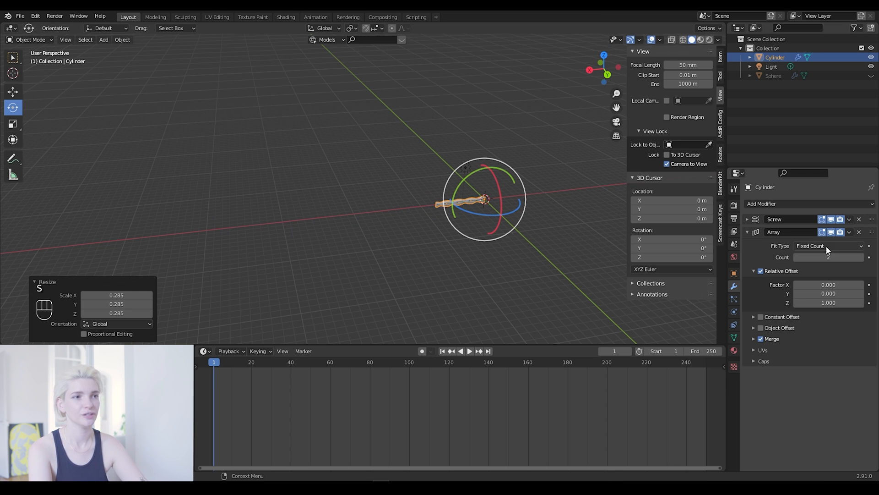
Add a Subdivision Surface modifier with viewport level 2 to the rope and collapse the Subdivision and Array settings
left_click_drag(615, 82, 548, 105)
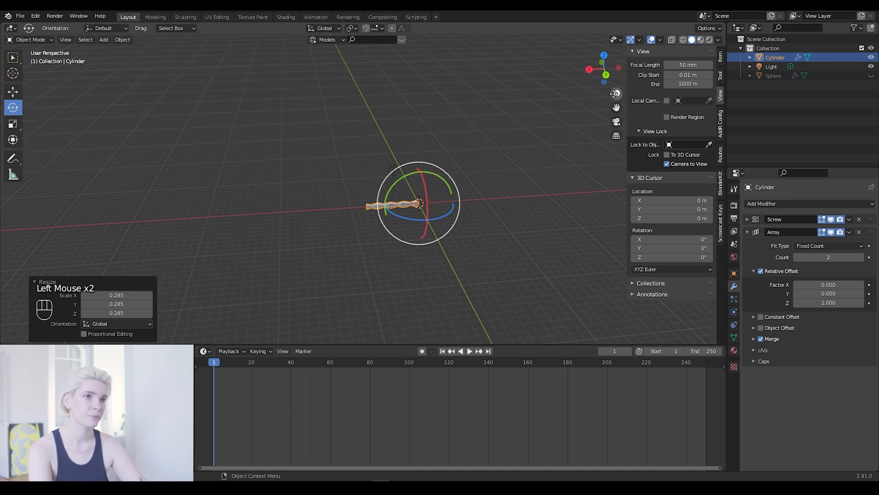
left_click(623, 96)
left_click_drag(618, 94, 618, 33)
left_click_drag(617, 108, 318, 11)
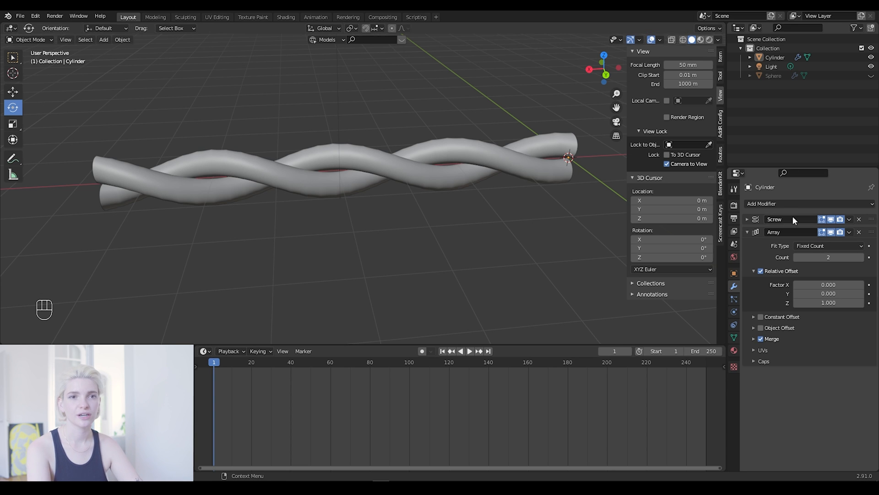
left_click(780, 204)
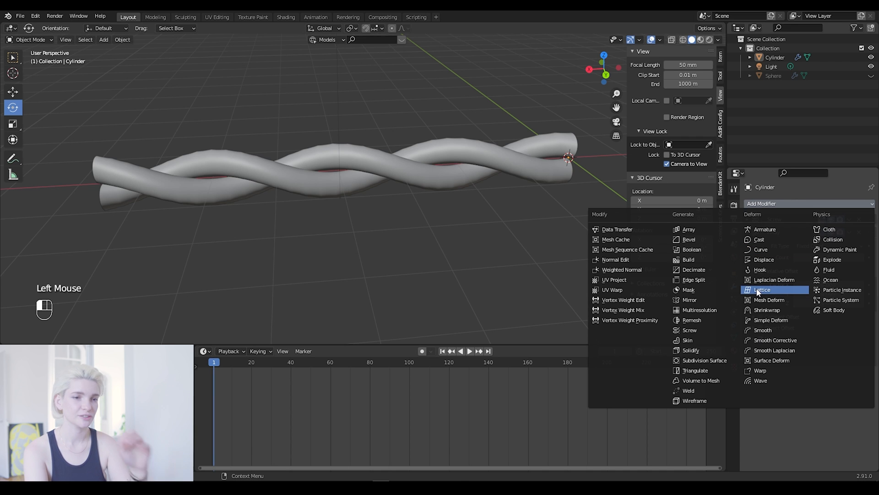
left_click(708, 360)
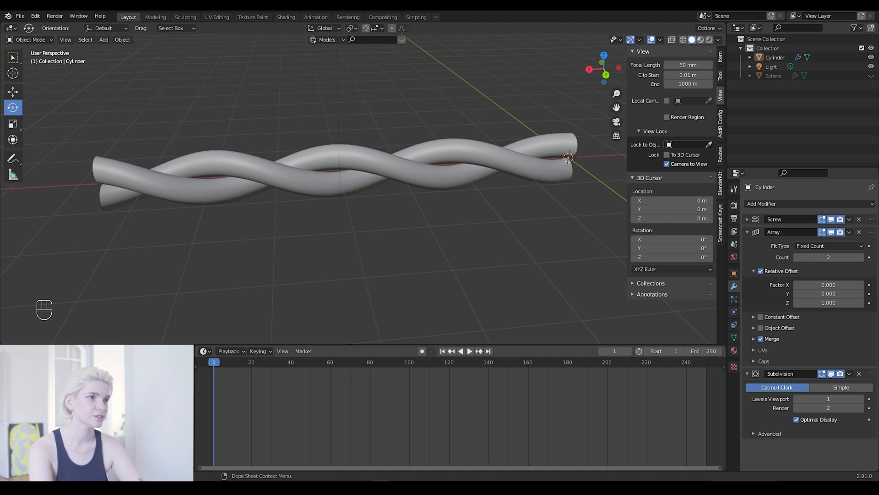
left_click(859, 399)
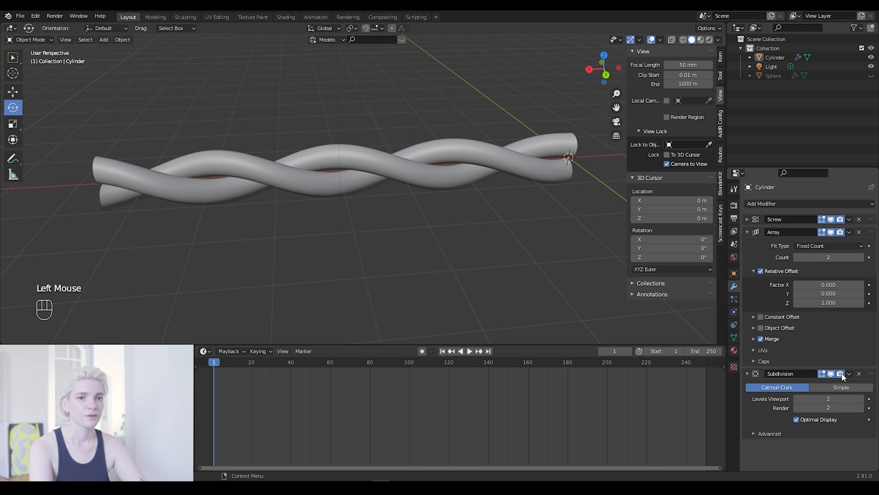
left_click(747, 373)
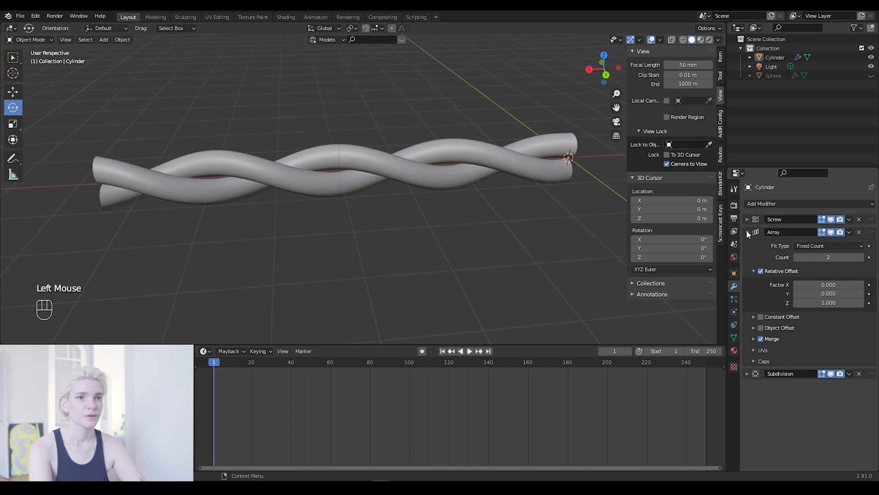
left_click(747, 232)
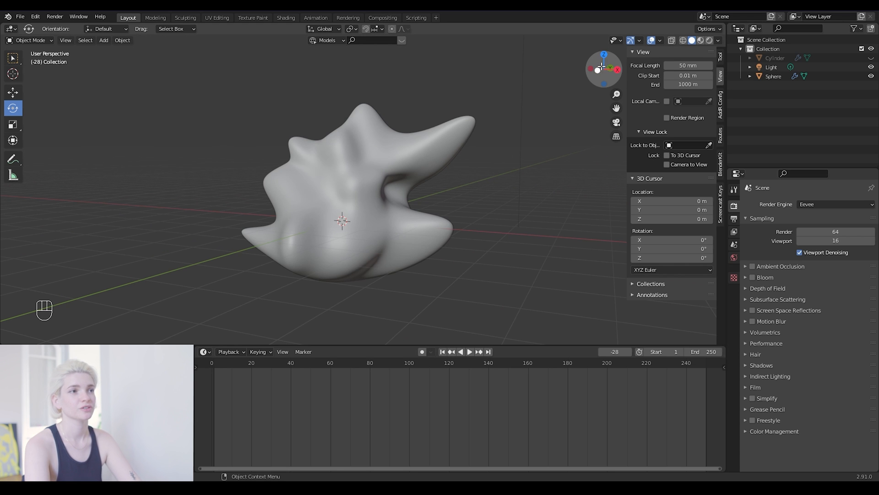
Add a camera to the scene with the sculpted form and look through it
mouse_move(601, 67)
left_mouse_down()
mouse_move(561, 76)
mouse_move(545, 91)
mouse_move(605, 73)
left_mouse_up()
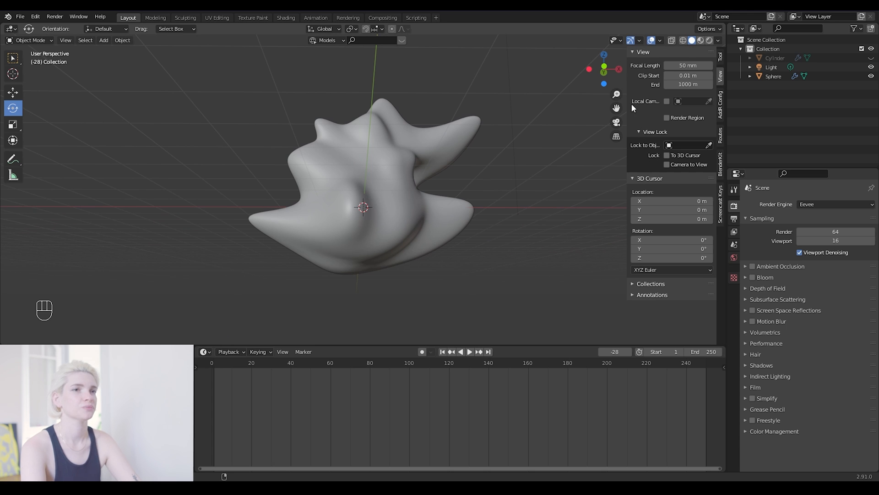
left_click_drag(589, 76, 588, 69)
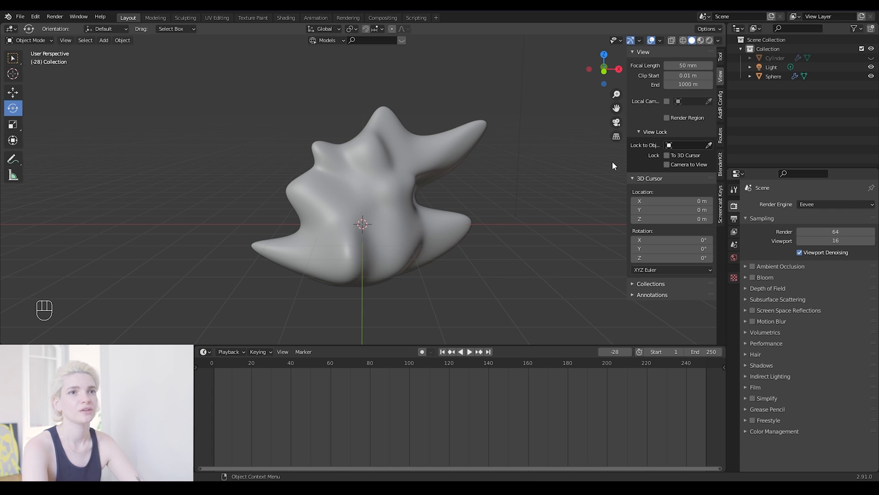
scroll(651, 243, "down", 1)
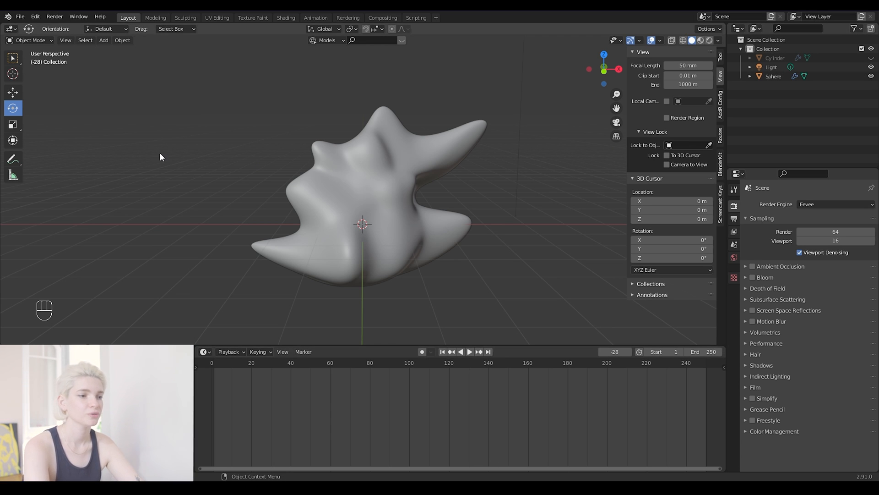
scroll(201, 164, "up", 1)
key("shift+a")
mouse_move(208, 161)
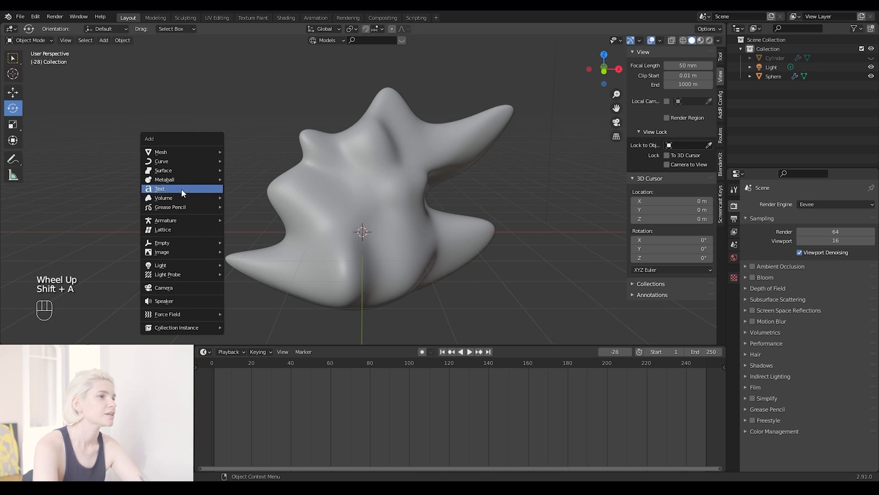
left_click(202, 288)
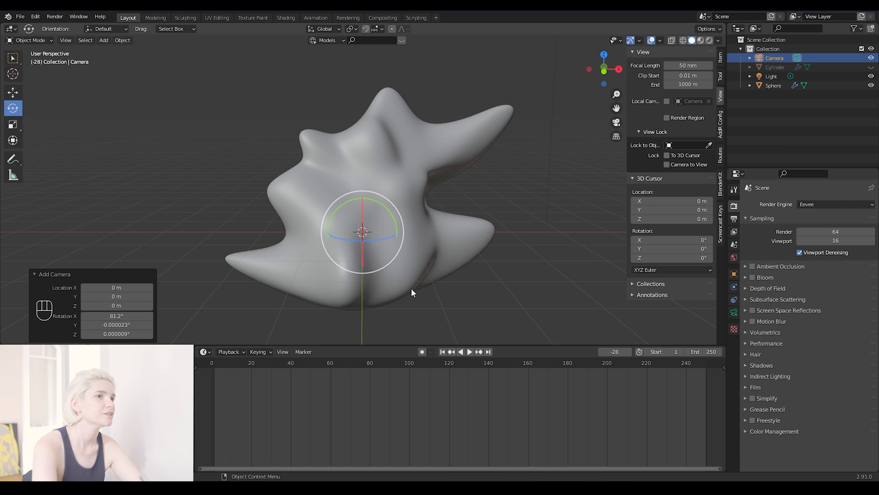
left_click(616, 122)
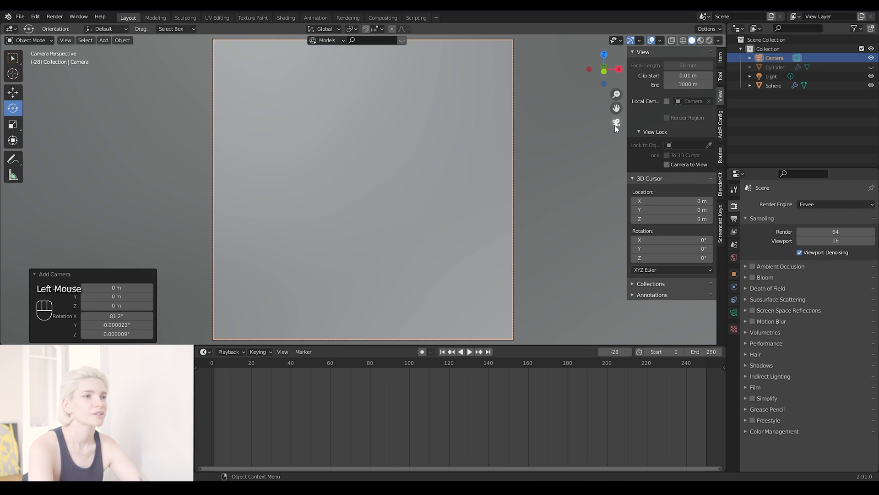
Lock the camera to the view and pull it back until the whole sculpted form fits inside the camera frame
double_click(627, 50)
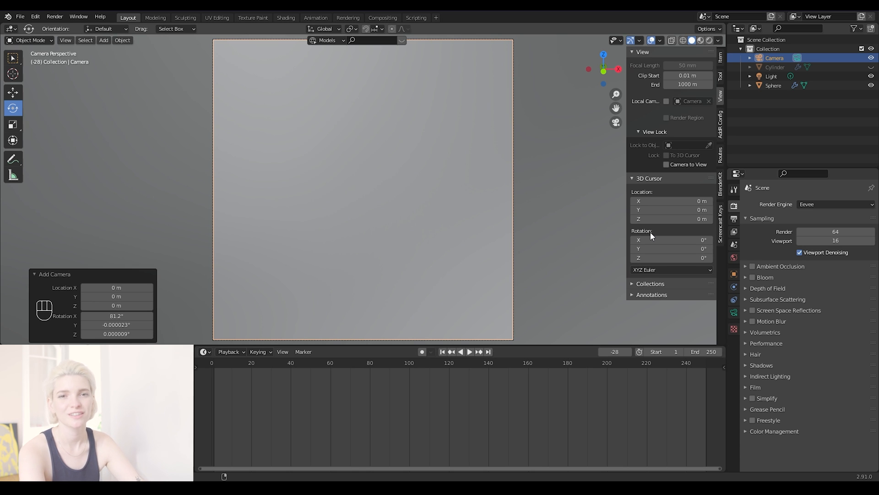
left_click(749, 90)
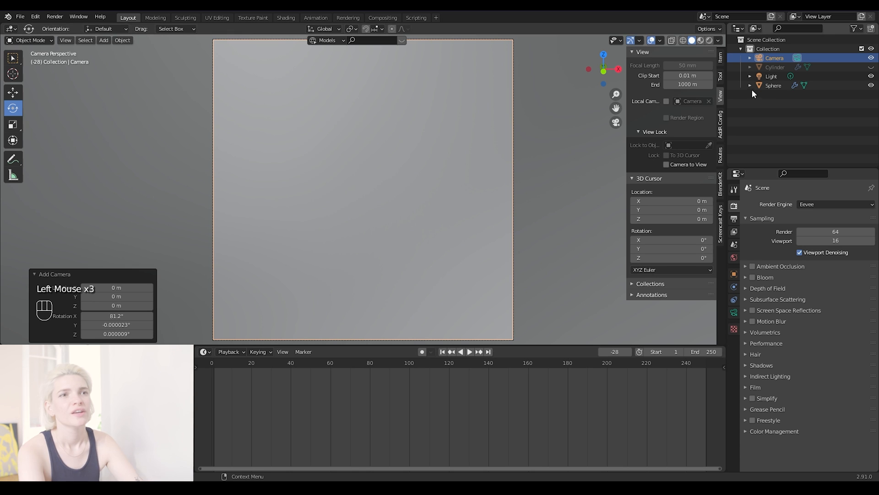
left_click(667, 164)
mouse_move(611, 93)
left_mouse_down()
mouse_move(610, 151)
mouse_move(616, 108)
mouse_move(618, 122)
left_mouse_up()
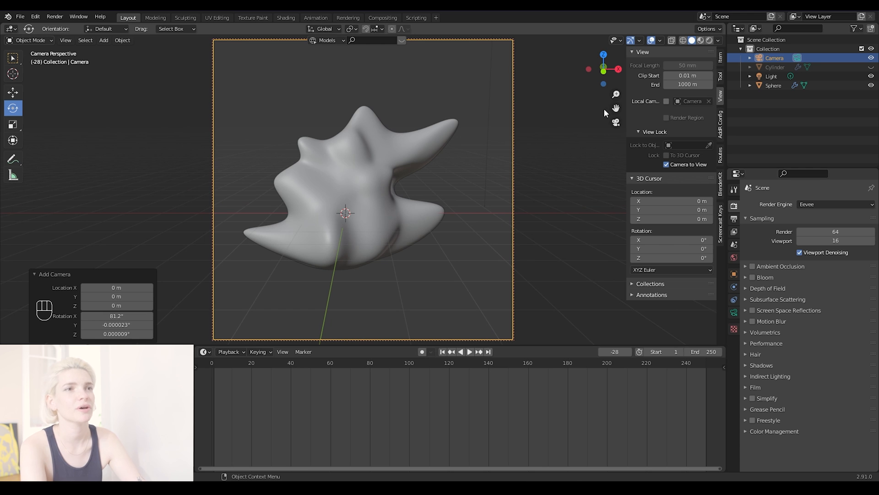
mouse_move(616, 108)
left_mouse_down()
mouse_move(616, 87)
mouse_move(617, 109)
left_mouse_up()
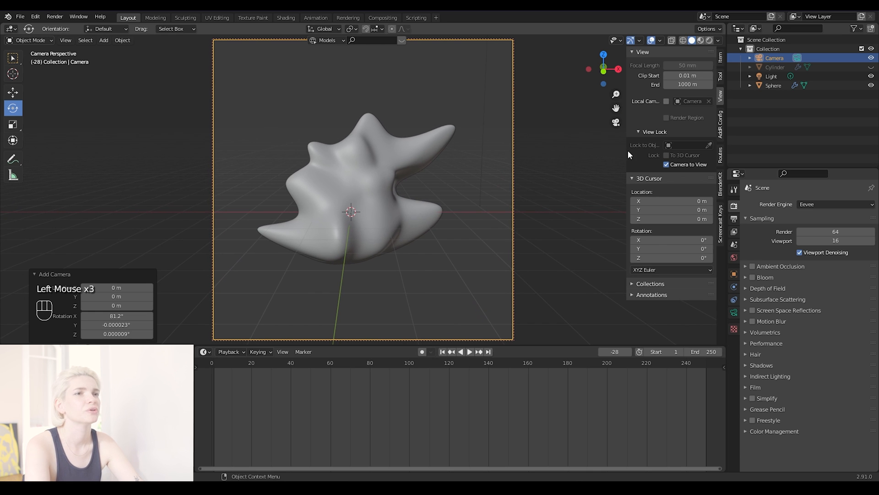
Set the output resolution to 2000 px in X and 2000 px in Y
left_click(734, 219)
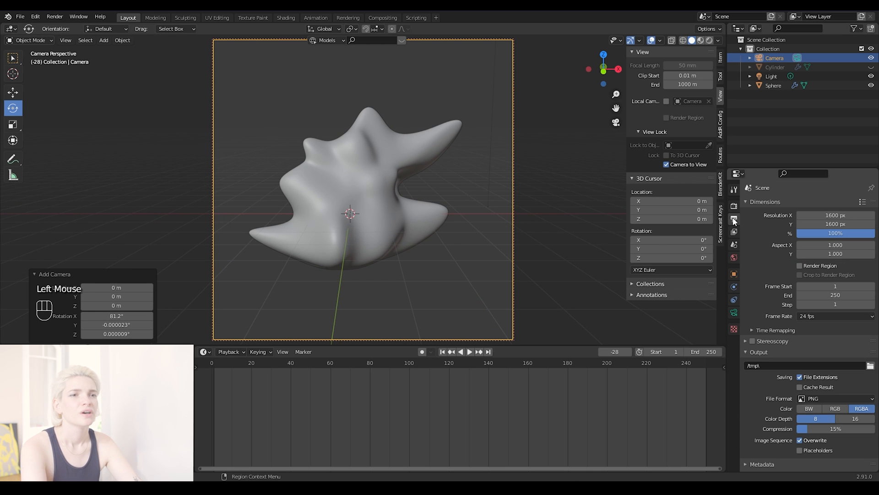
left_click_drag(824, 215, 802, 224)
left_click(845, 215)
type("2000")
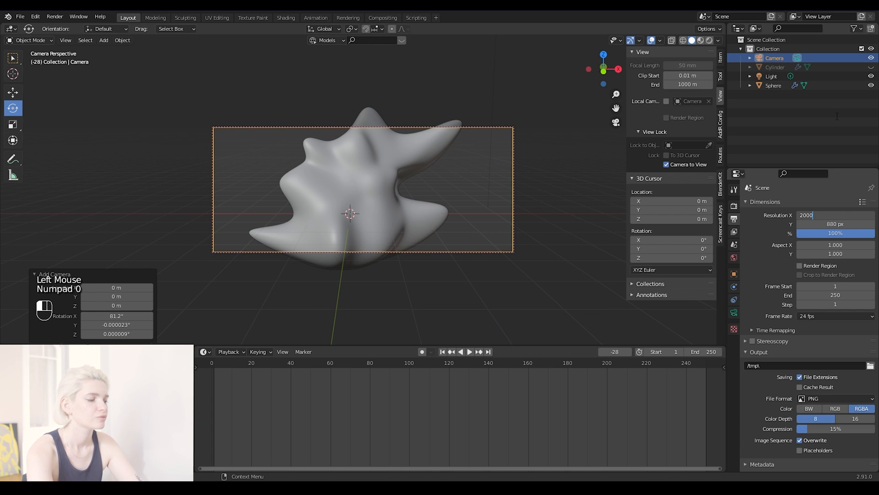
key("Tab")
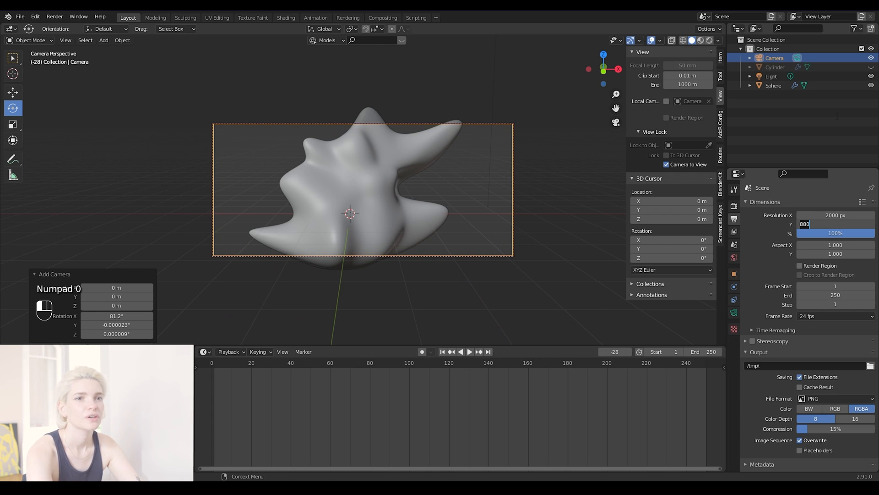
type("2000")
key("Tab")
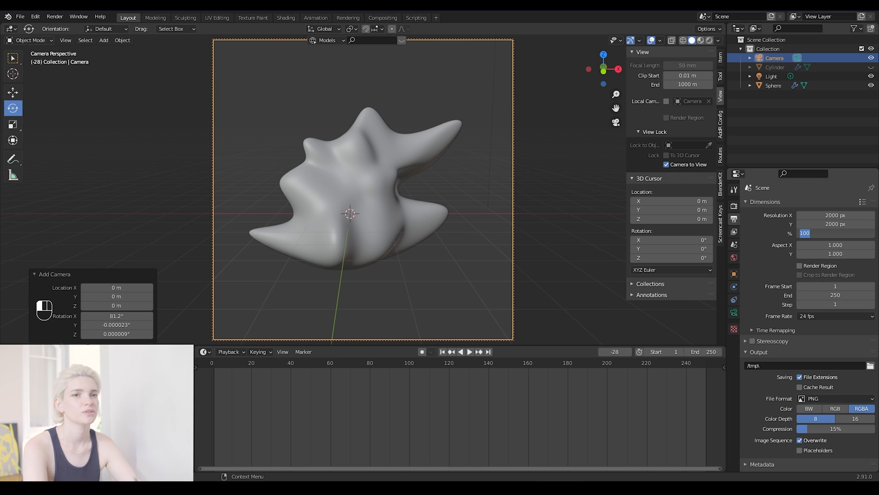
left_click(802, 343)
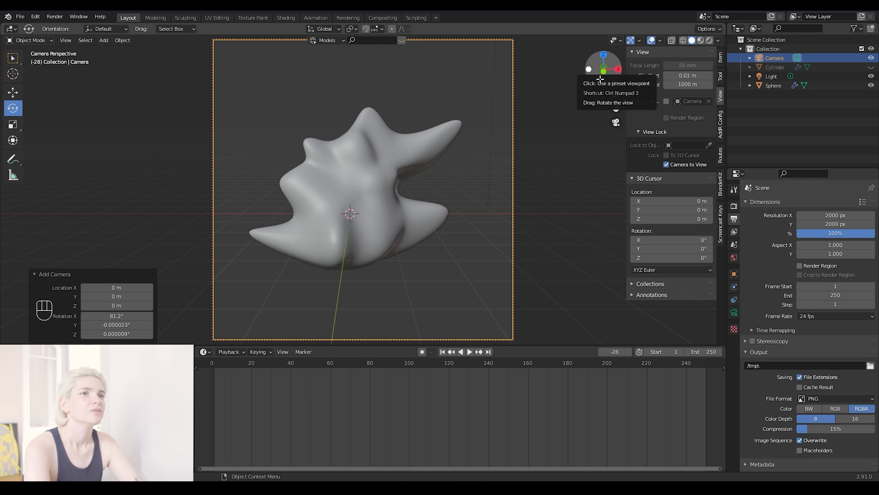
Orbit the camera to an angled, closer framing of the sculpted form and turn off Camera to View
left_click_drag(602, 69, 628, 77)
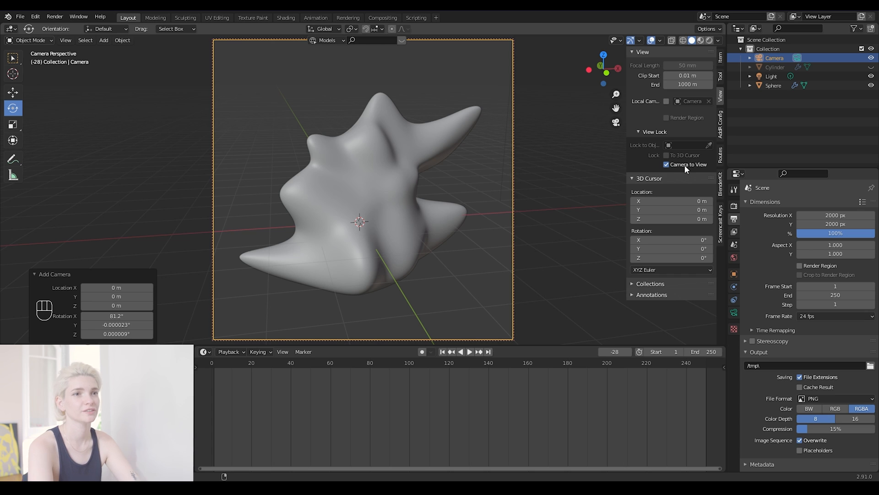
left_click(684, 165)
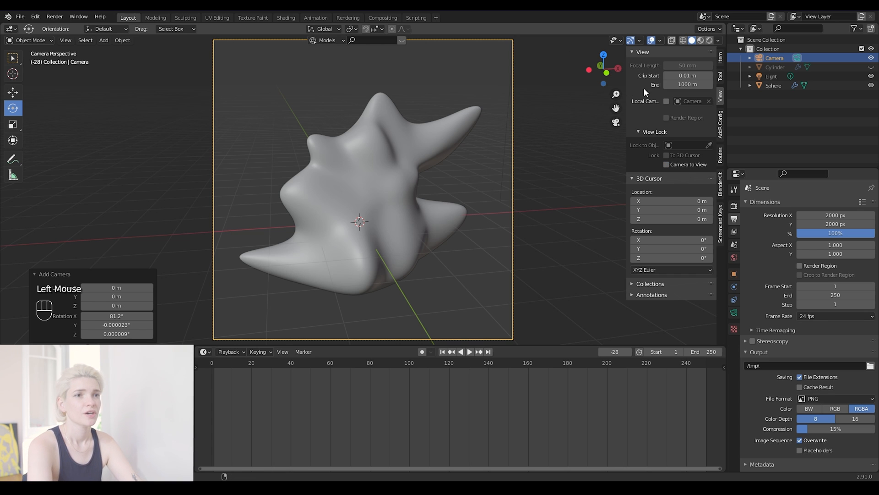
Clear the viewport by hiding the sidebar and collapsing the Add Camera settings, leaving the camera deselected
left_click_drag(626, 55, 730, 62)
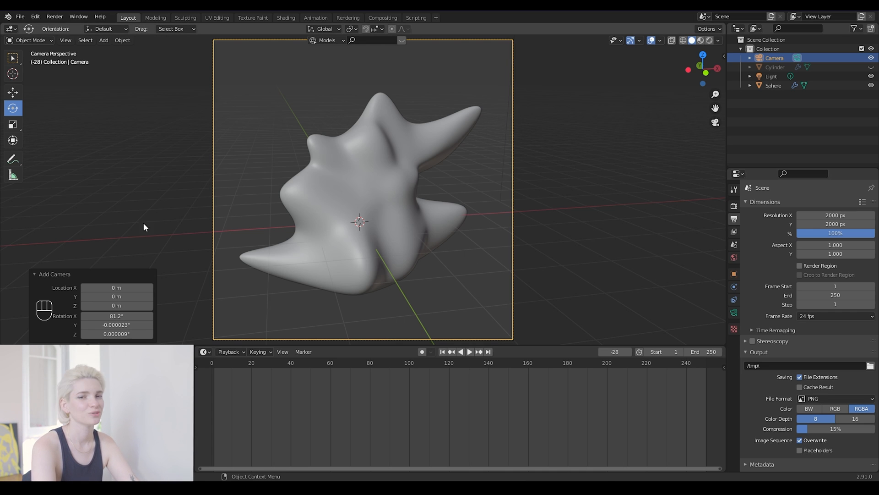
left_click(34, 275)
left_click(139, 179)
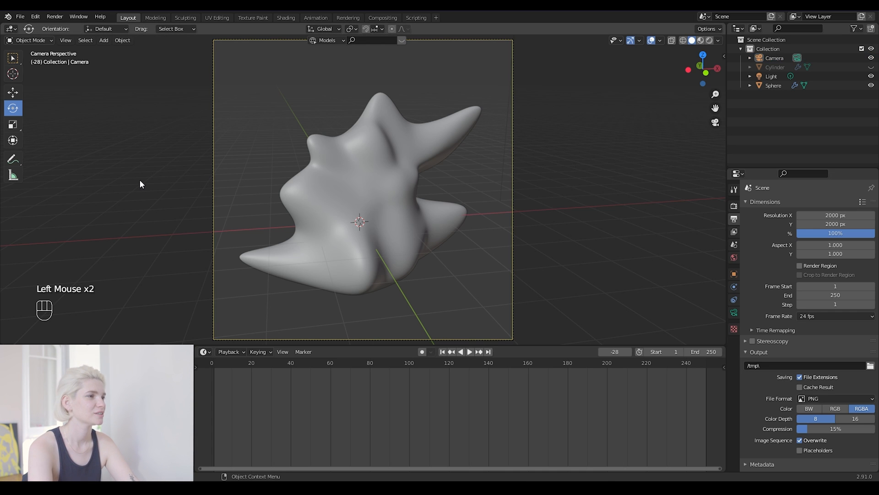
Add a Path curve at the 3D cursor, in the middle of the sculpted form
left_click(151, 128)
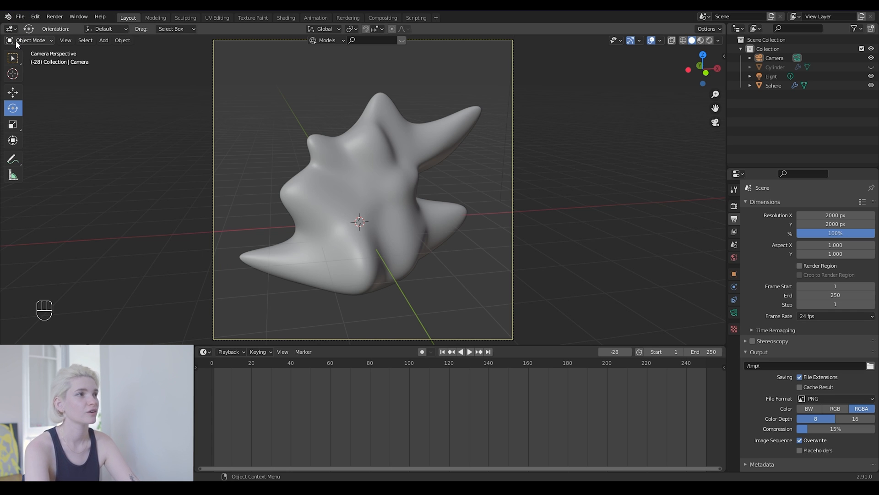
key("shift+a")
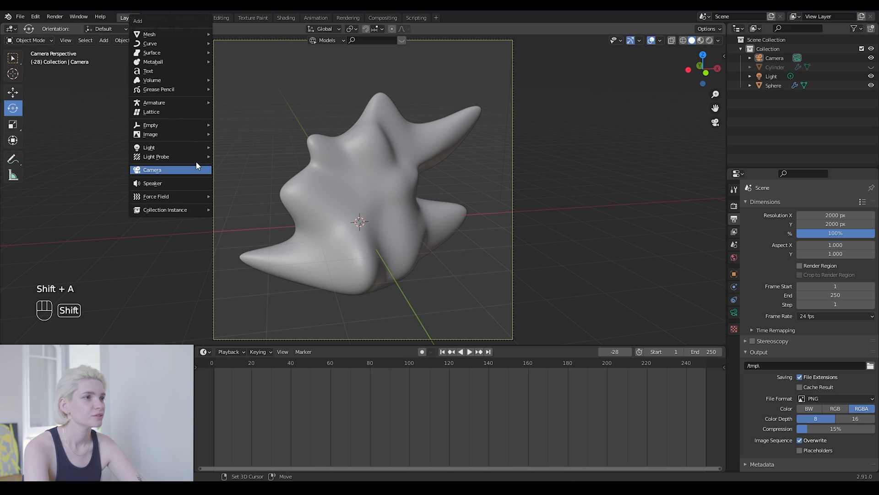
key("shift+a")
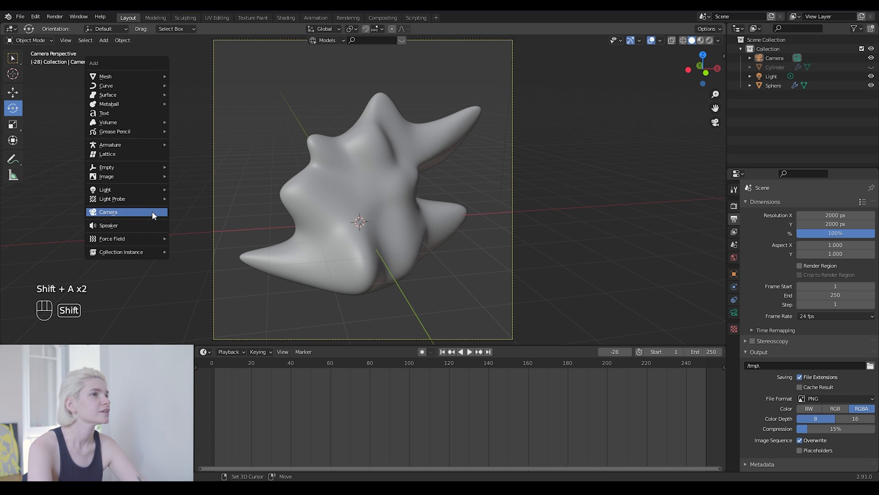
mouse_move(146, 86)
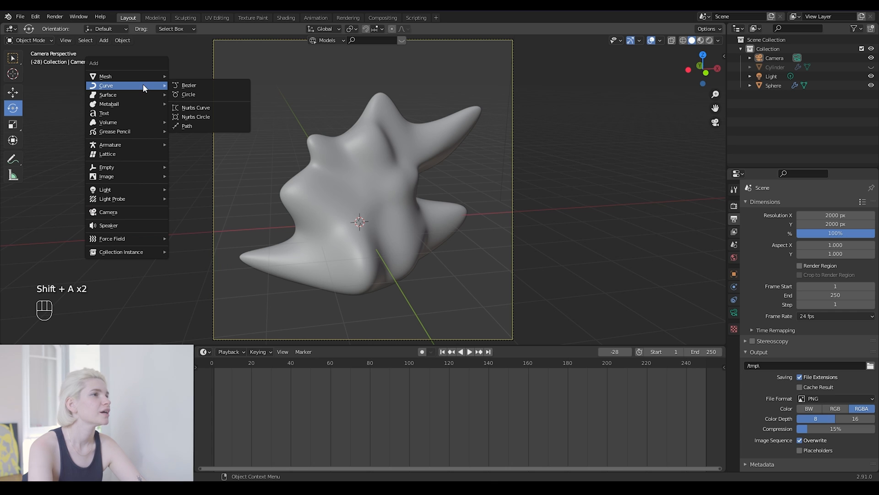
left_click(232, 126)
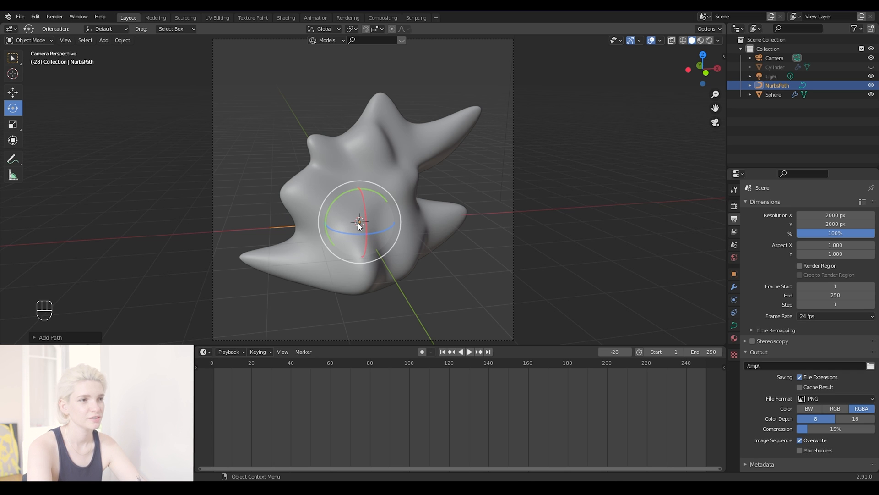
key("g")
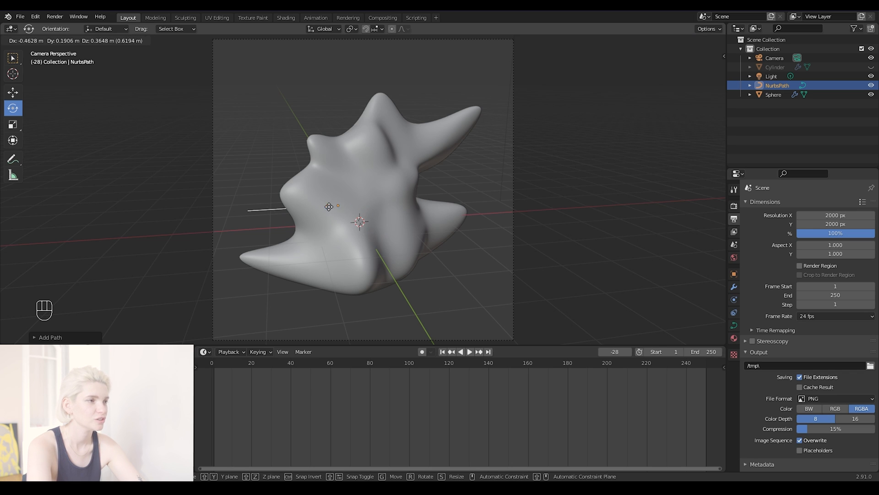
left_click(225, 195)
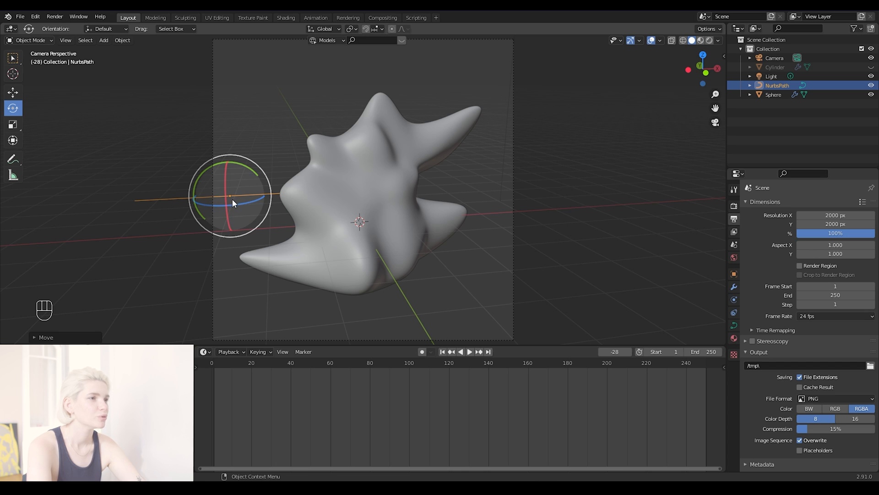
key("ctrl+z")
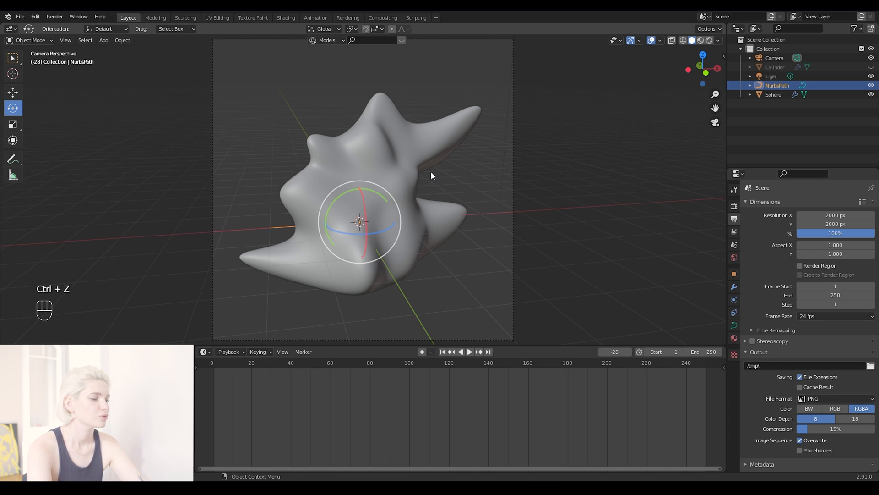
Enter Edit Mode on the path and delete all of its vertices
key("Tab")
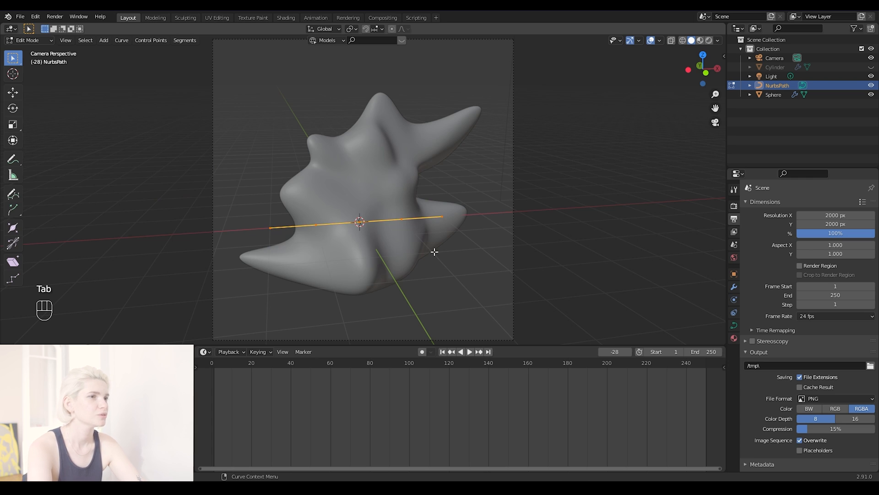
key("x")
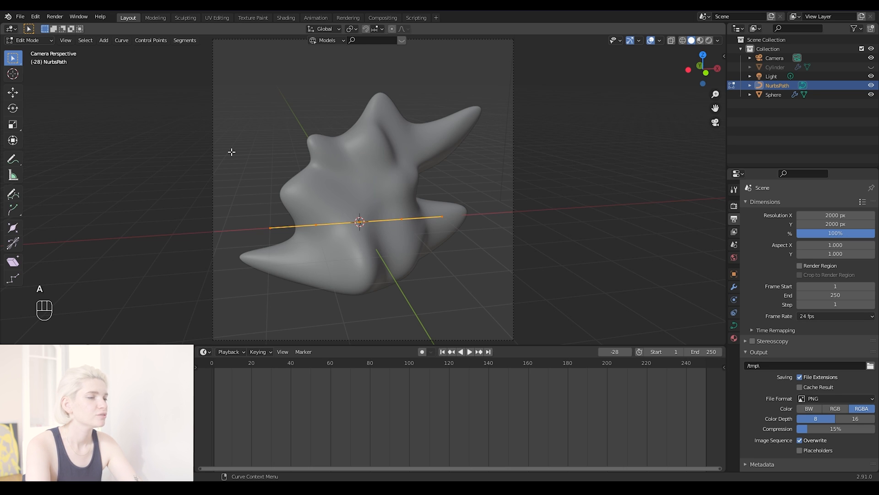
key("x")
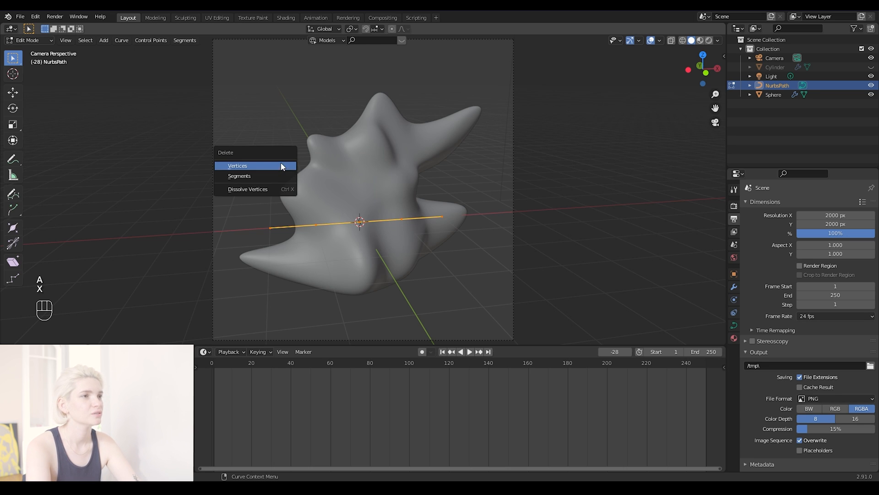
left_click(281, 165)
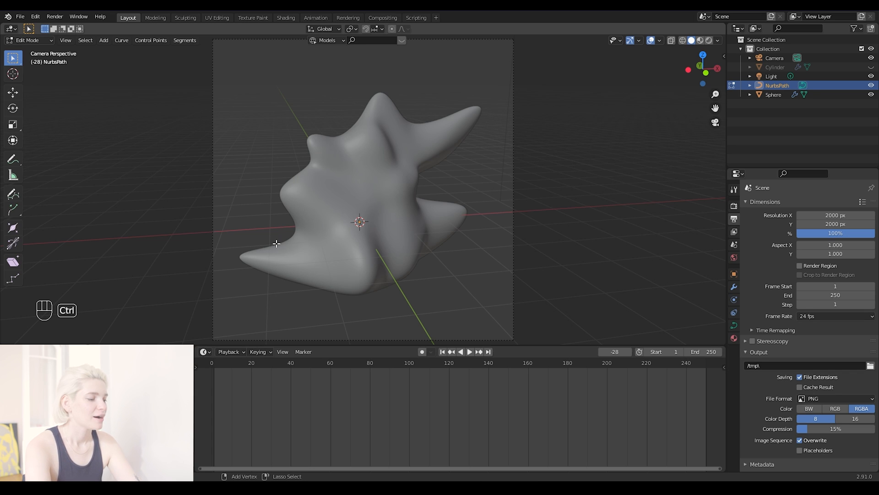
Place a first control point for the curve in the empty space beside the form's left flank
right_click(257, 212, "ctrl")
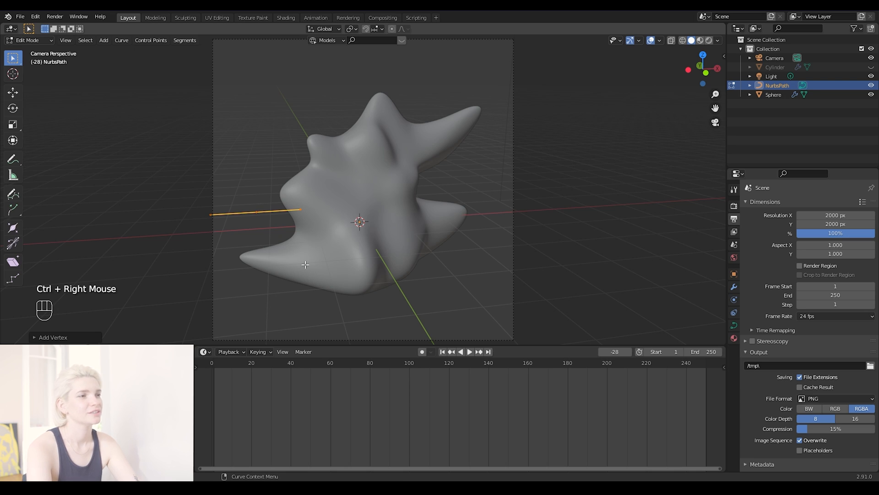
key("ctrl+z")
key("ctrl+z")
left_click(257, 212)
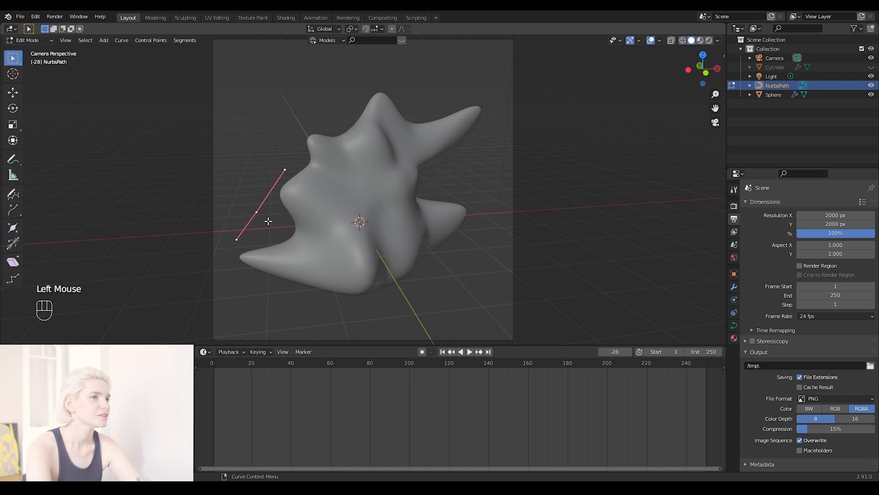
Extrude the curve down to a second point below the lower-left spike and tilt its handles so the curve turns right
key("e")
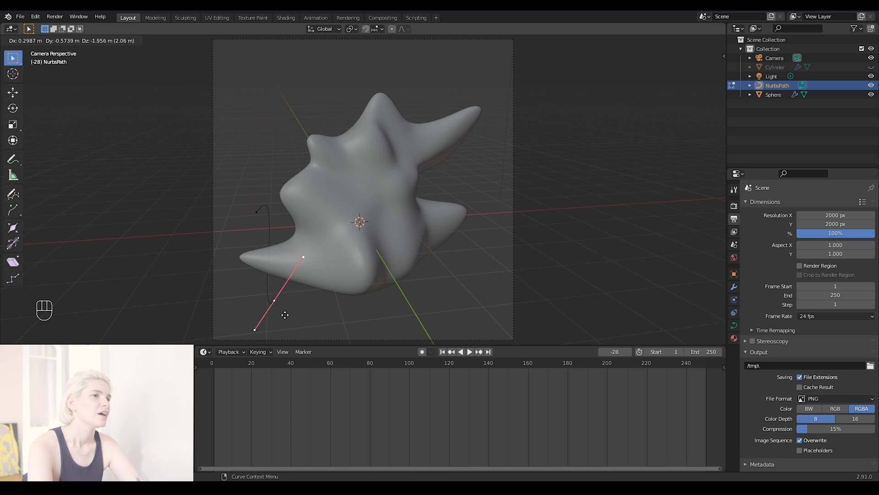
left_click(304, 323)
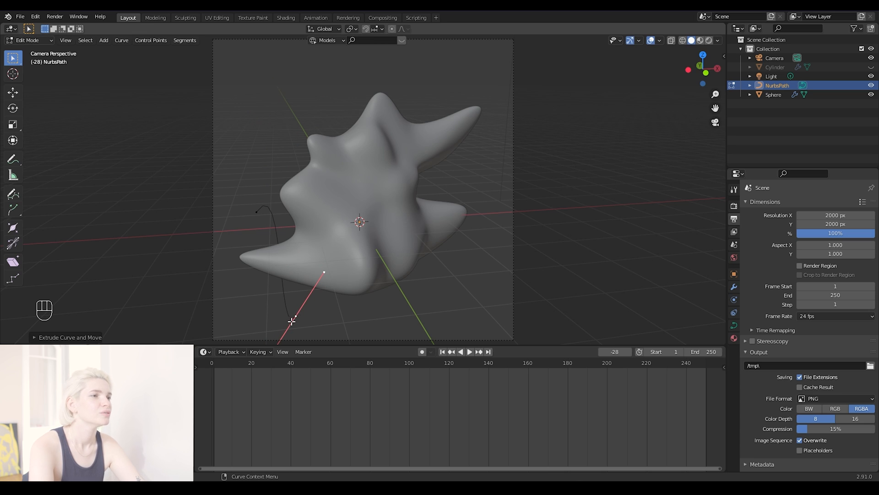
scroll(421, 214, "down", 1)
left_click(318, 301)
key("g")
left_click(309, 279)
left_click(307, 296)
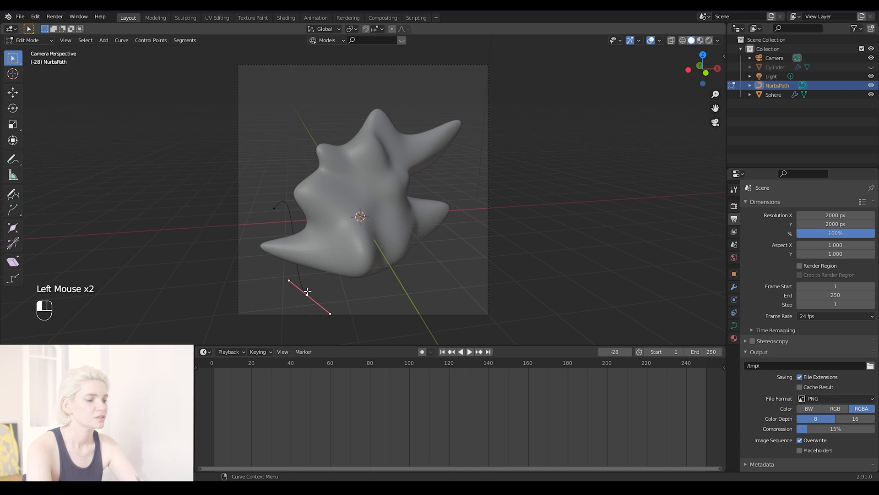
Extrude the curve to a third point at the form's lower right and swing its handle down so the curve bends upward
key("e")
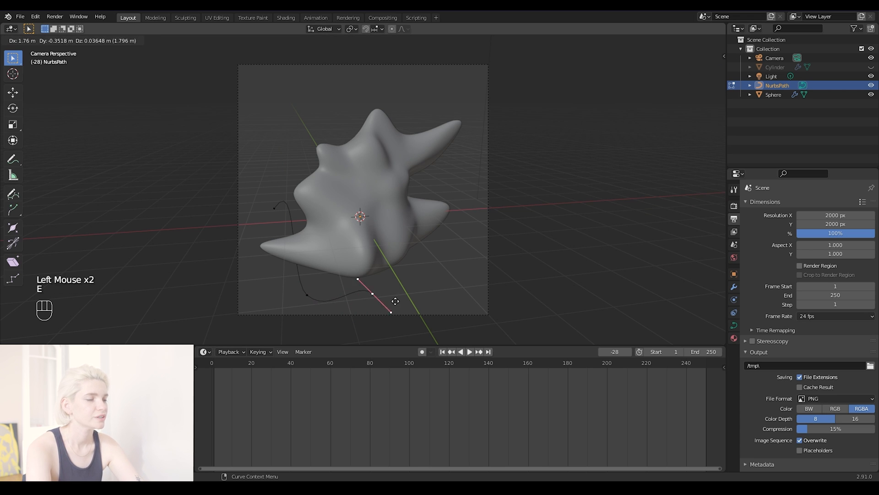
left_click(487, 272)
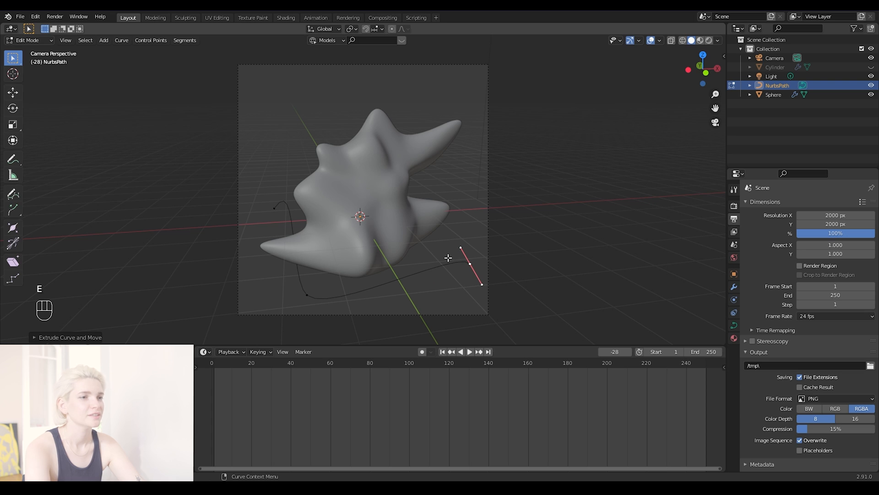
left_click(460, 244)
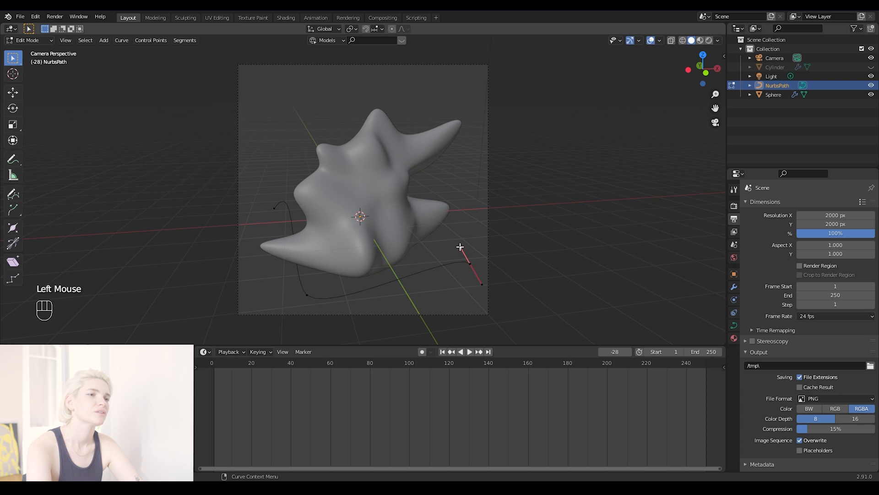
key("x")
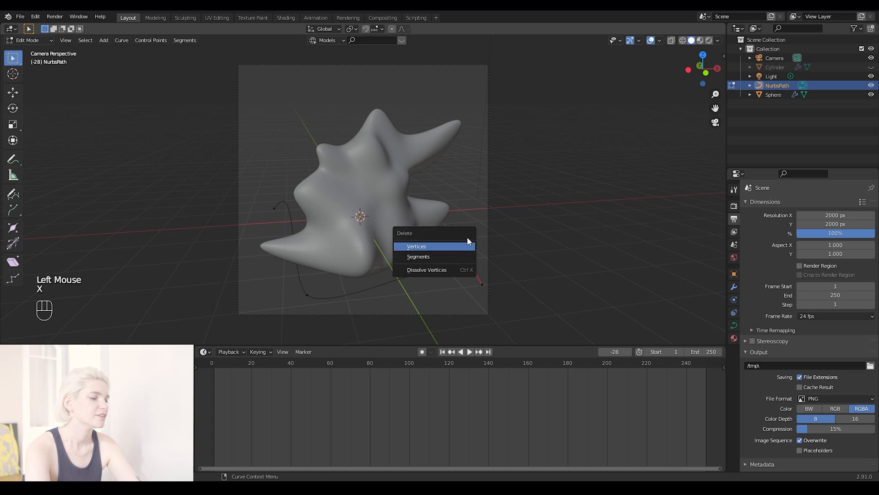
left_click(475, 183)
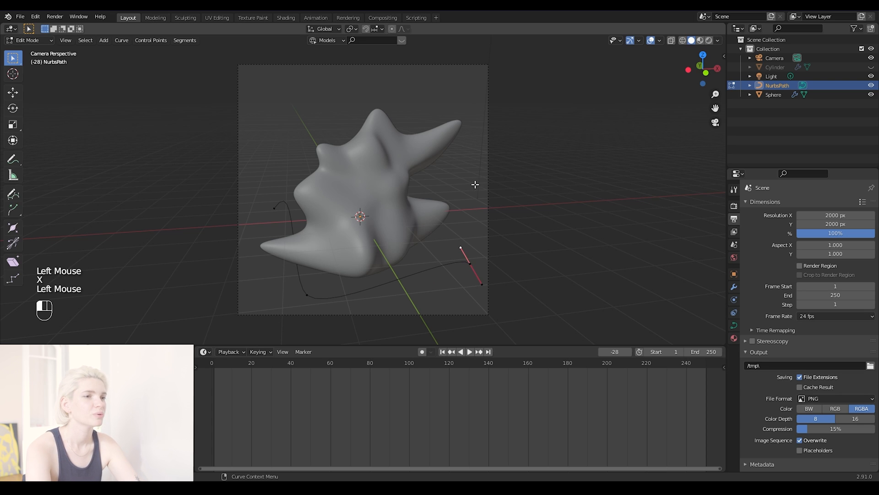
left_click(470, 264)
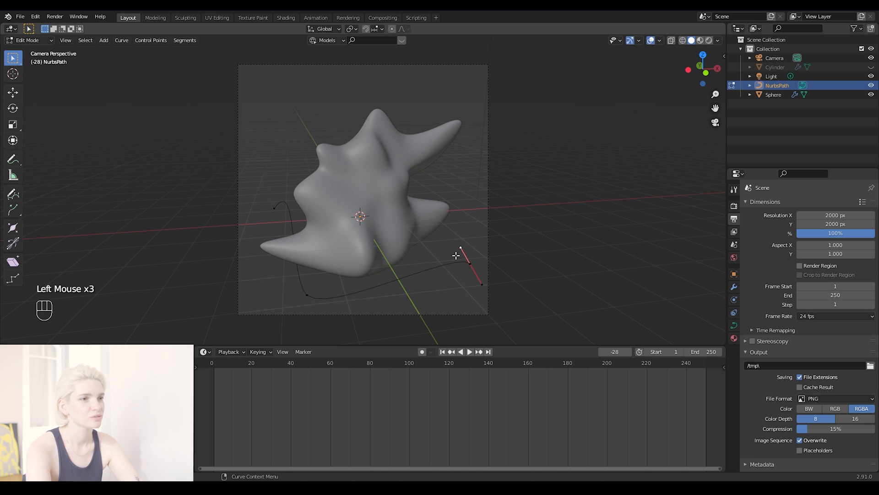
key("g")
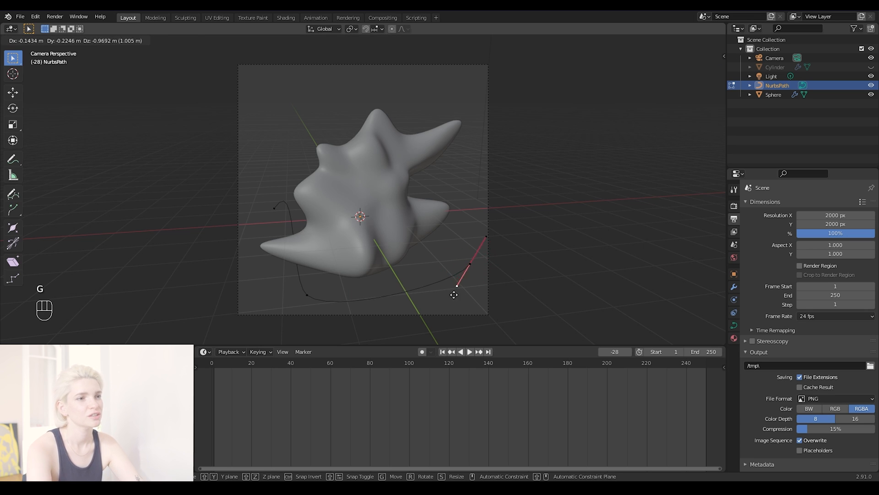
left_click(455, 295)
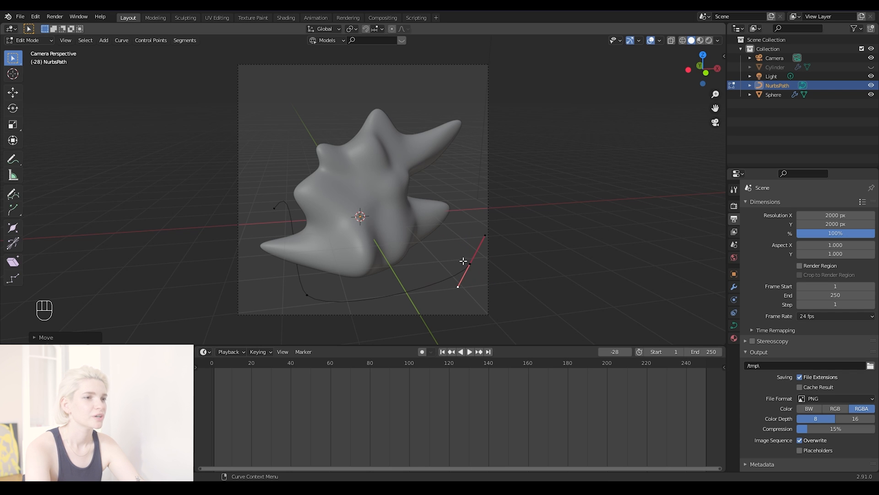
Move the lower-right control point up and inward, closer to the form, with a final slight shift along X
left_click(471, 264)
key("g")
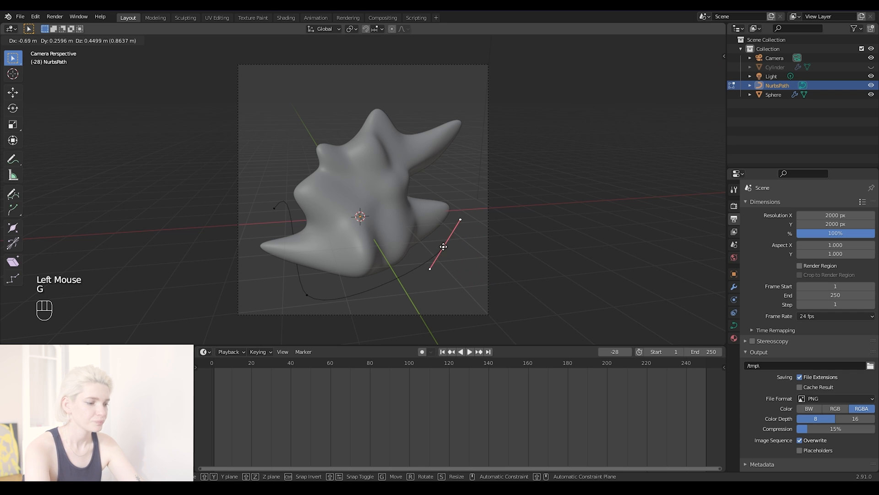
left_click(448, 253)
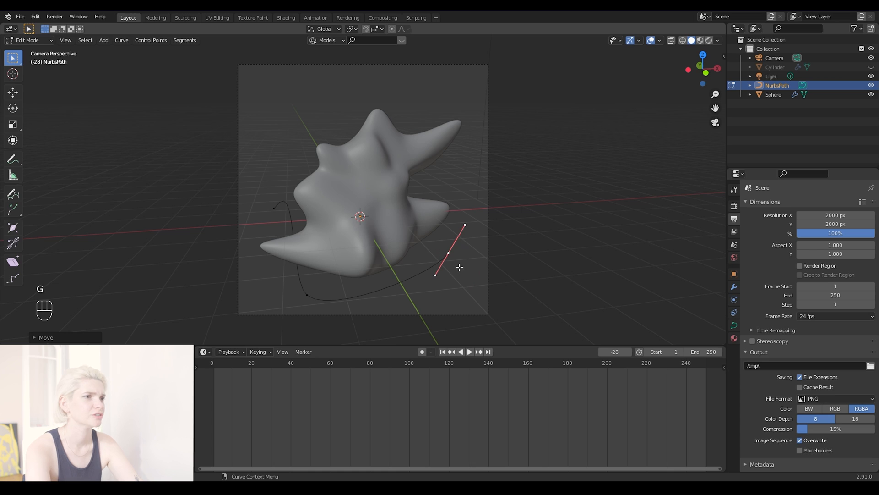
left_click(444, 252)
left_click(447, 253)
key("g")
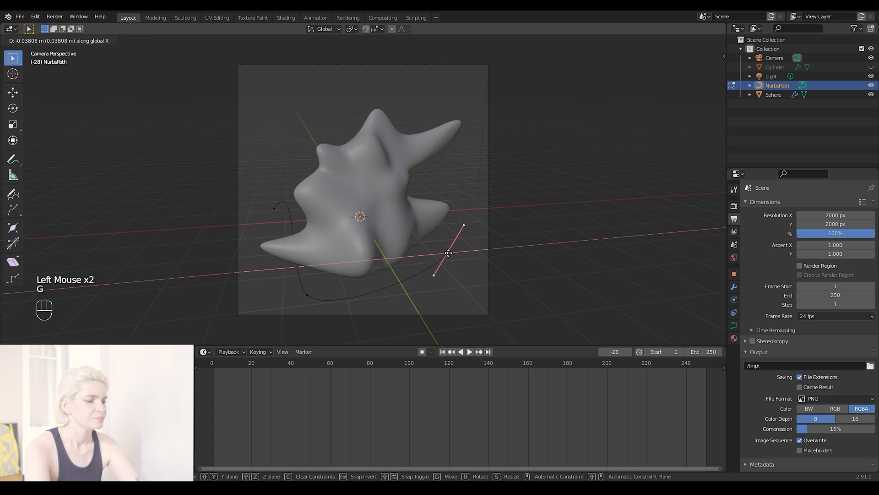
left_click(448, 253)
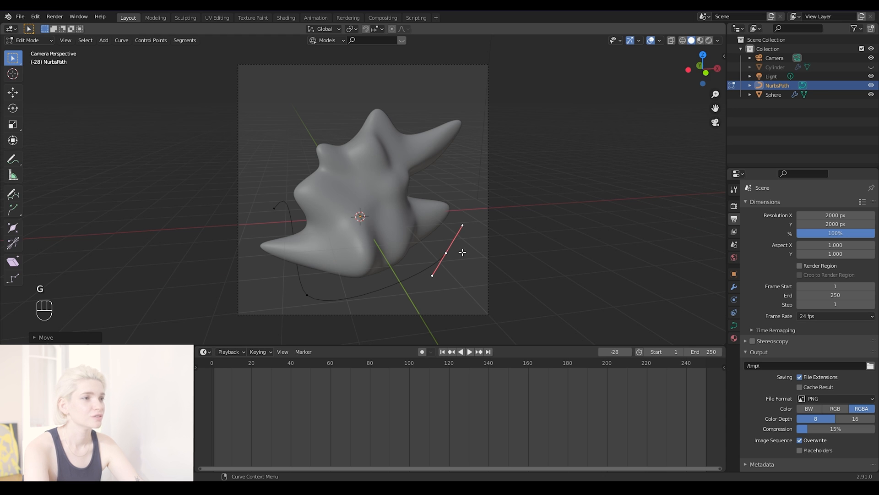
Extrude the curve up to a fourth point between the two right spikes, and from a side view adjust its handle along Z
key("e")
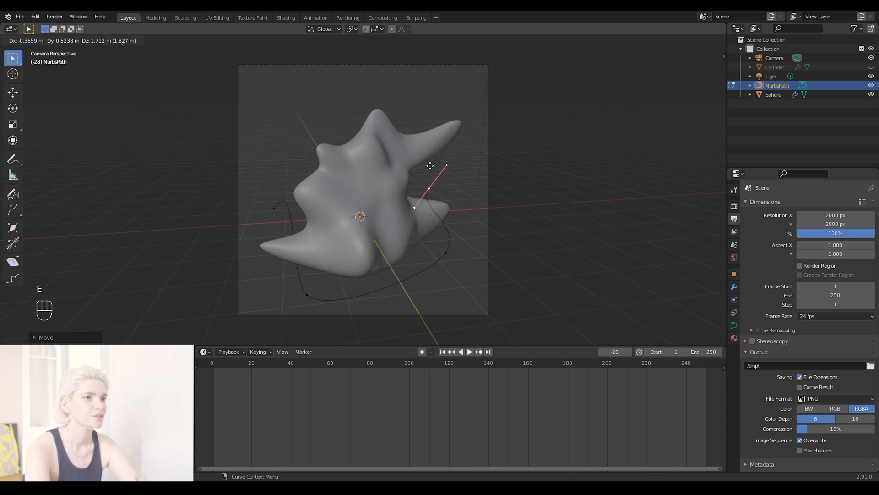
left_click(413, 152)
left_click_drag(707, 73, 659, 103)
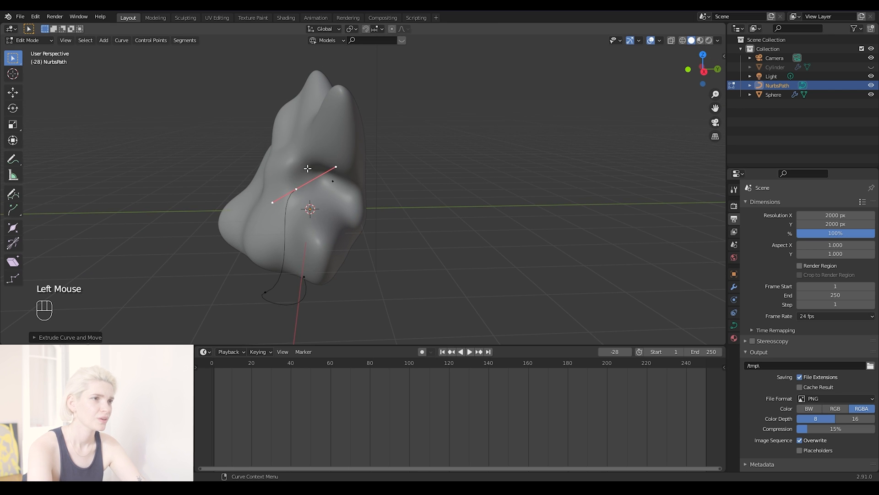
left_click(336, 167)
key("g")
key("z")
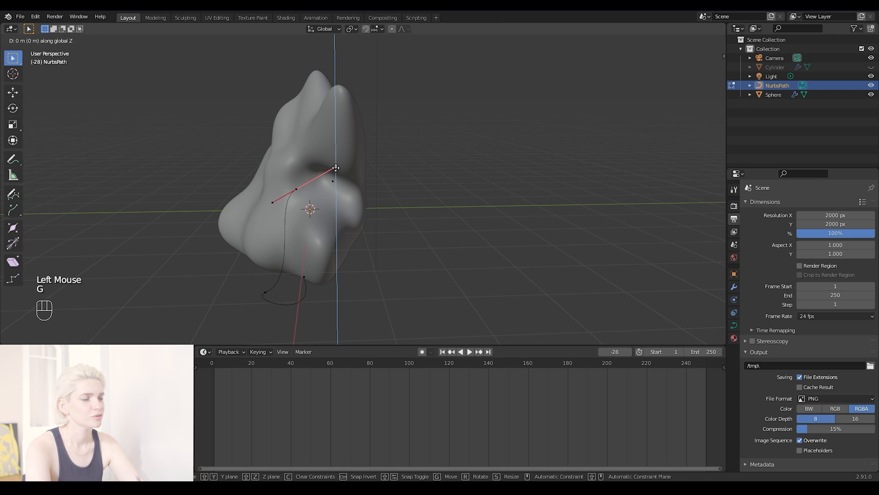
left_click(337, 182)
Extrude a fifth point behind the form, and from the camera view stretch its handle out to the right
key("e")
left_click(478, 202)
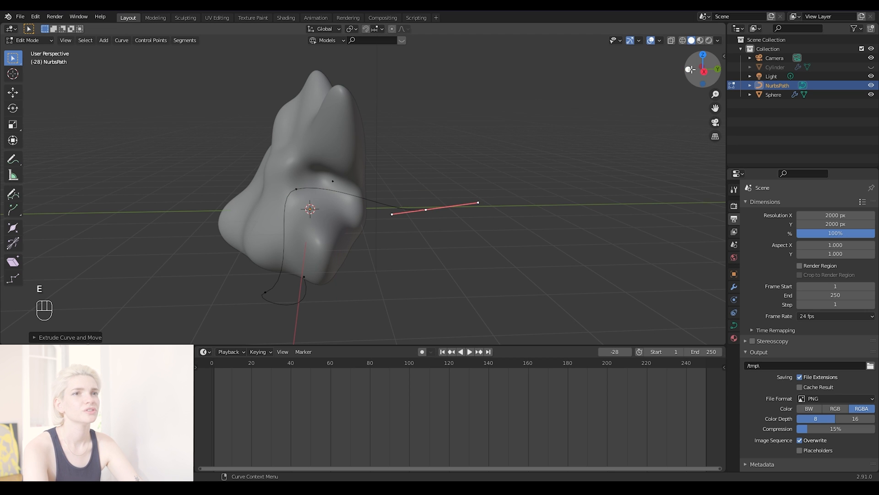
left_click_drag(691, 69, 705, 69)
left_click(716, 122)
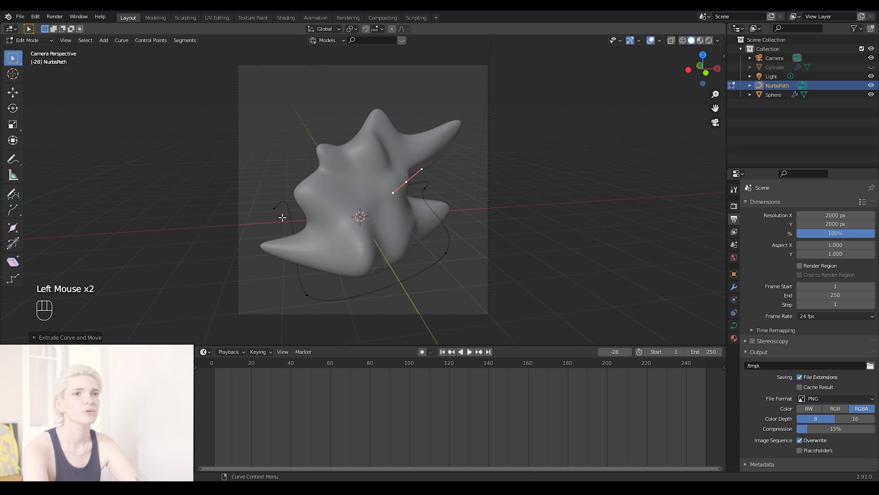
left_click(392, 194)
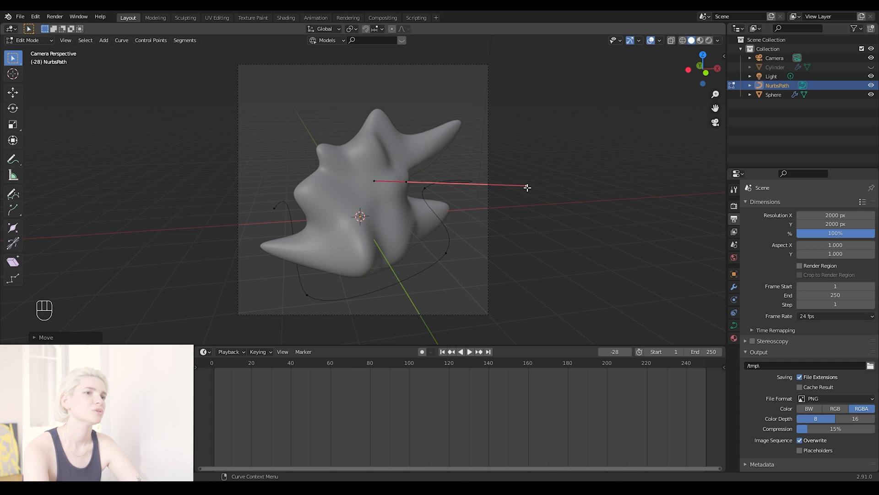
Lower the fifth point's right handle along Z, and extrude a sixth point above the form's upper left with its handle adjusted
key("g")
key("z")
left_click(524, 206)
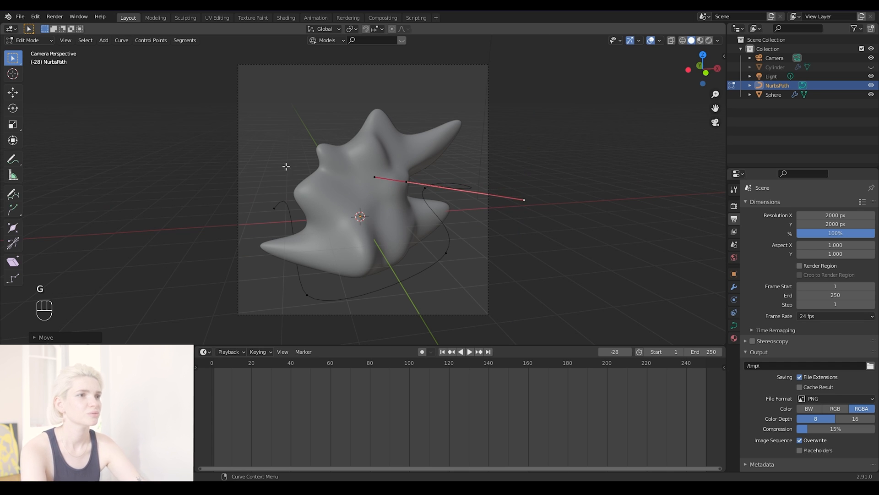
key("e")
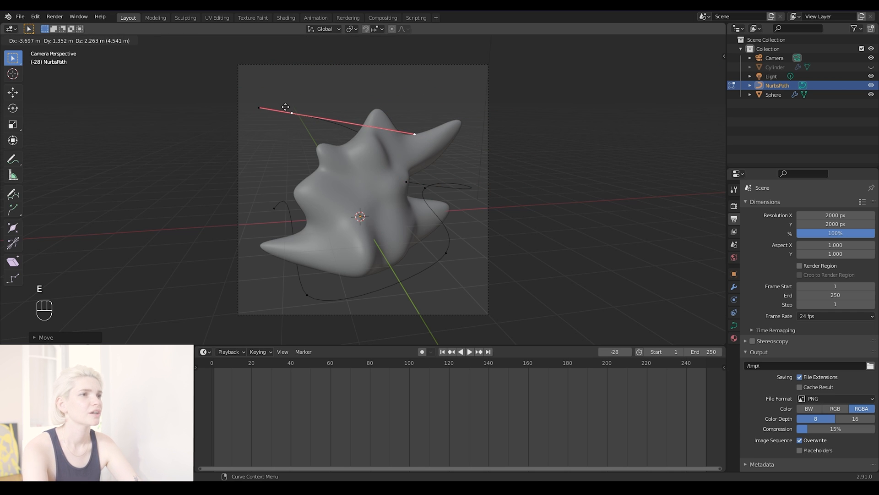
left_click(287, 107)
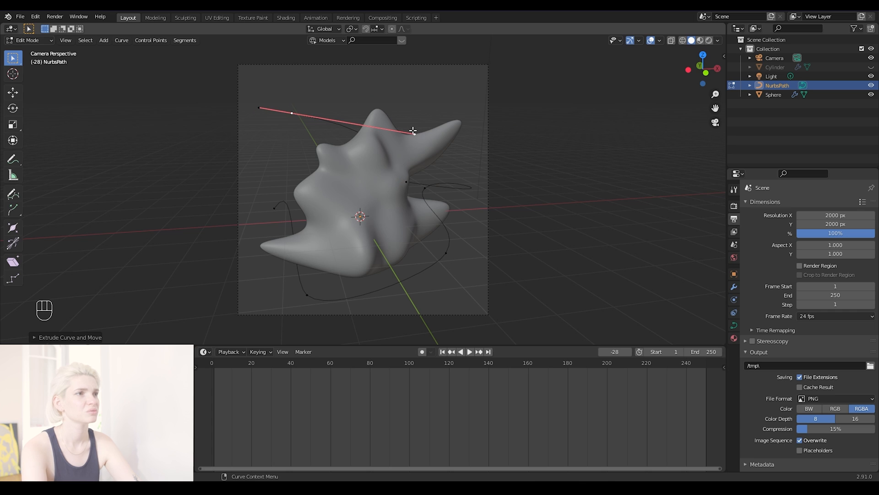
left_click(414, 133)
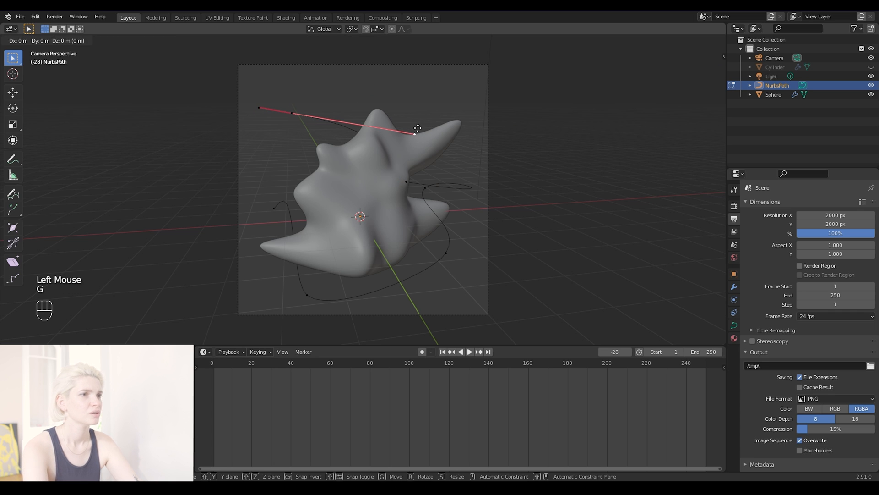
Move the curve's lower-right control point down and inward, and nudge the lower-left point slightly up
left_click(445, 255)
key("g")
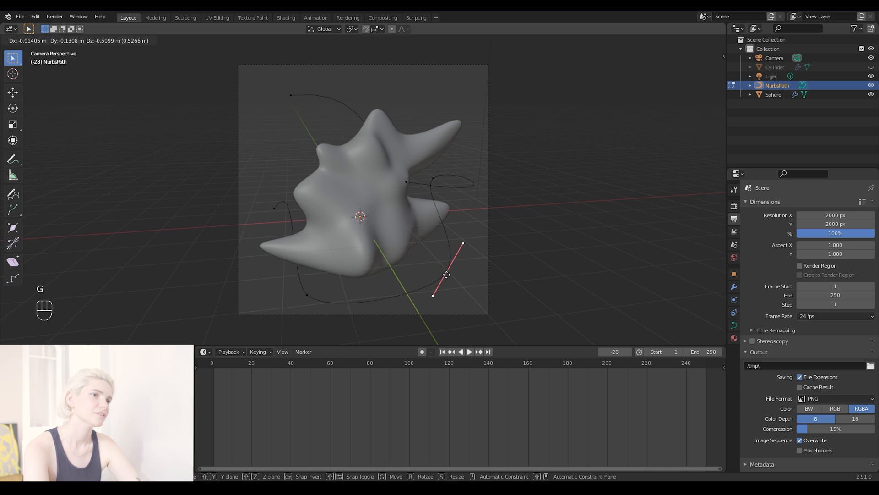
left_click(438, 269)
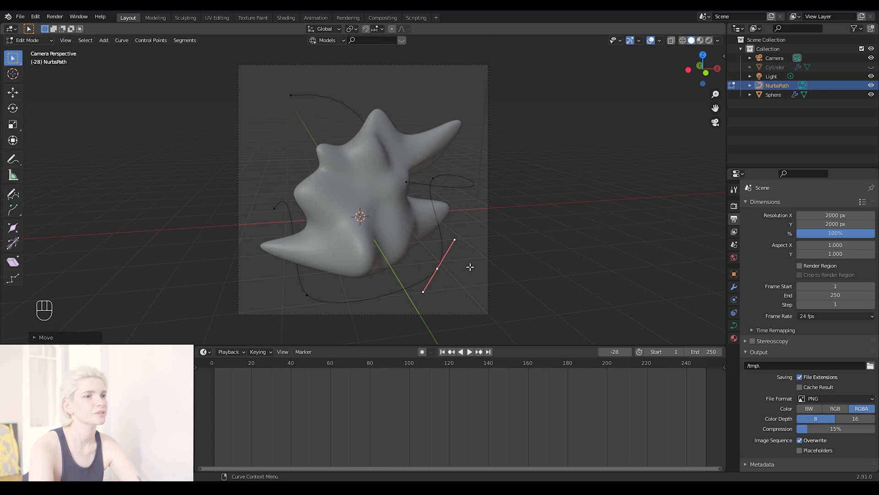
left_click(304, 295)
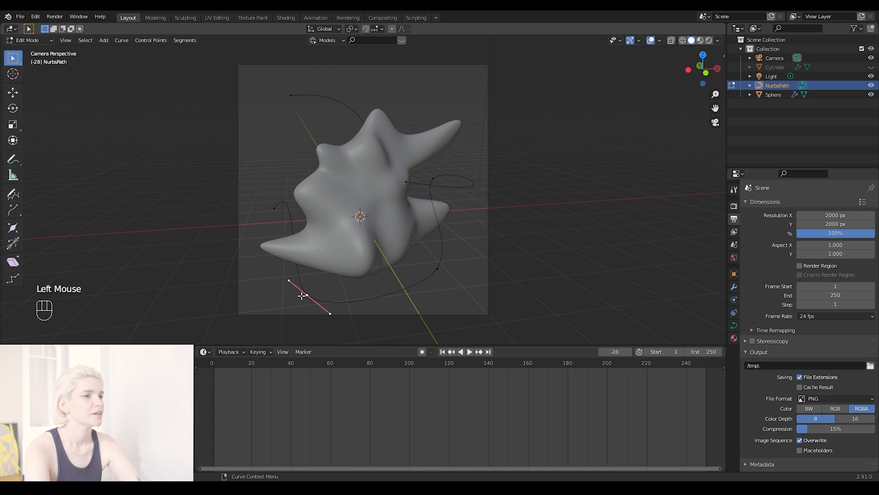
key("g")
left_click(303, 290)
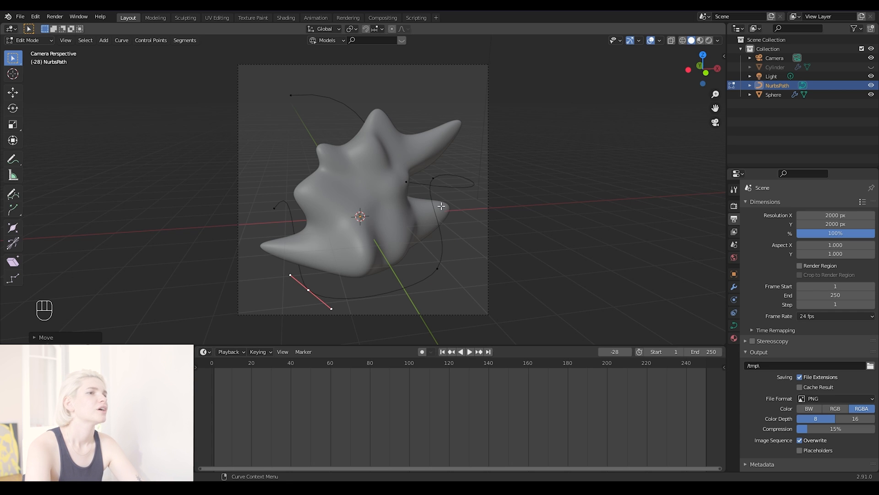
Extrude a seventh point just below the upper-left one and pull its handle out to the left to round the bend
left_click(316, 109)
key("e")
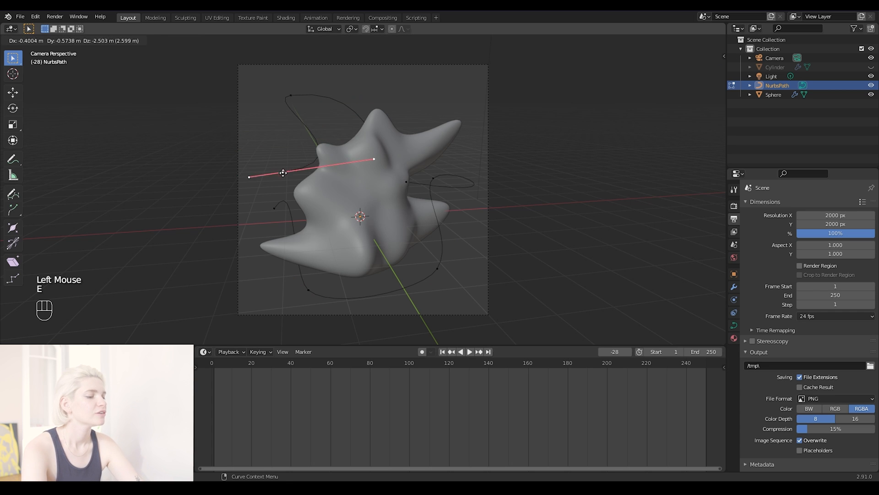
left_click(276, 136)
left_click(368, 123)
key("g")
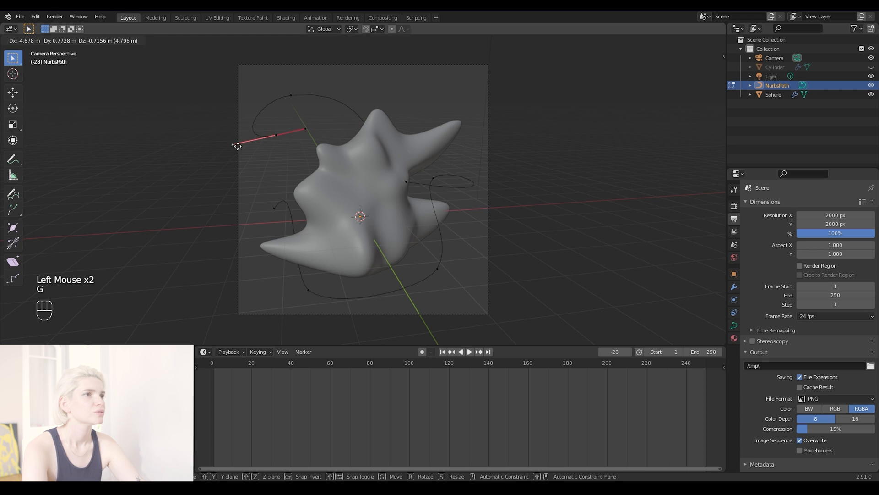
left_click(239, 139)
Extend the curve with three more points, across the form's front and back down its left side near the start point
left_click(276, 135)
key("e")
left_click(383, 145)
key("g")
left_click(384, 144)
key("g")
left_click(275, 284)
Raise the seventh control point along Z and stretch the topmost point's handle out to the right
key("g")
key("z")
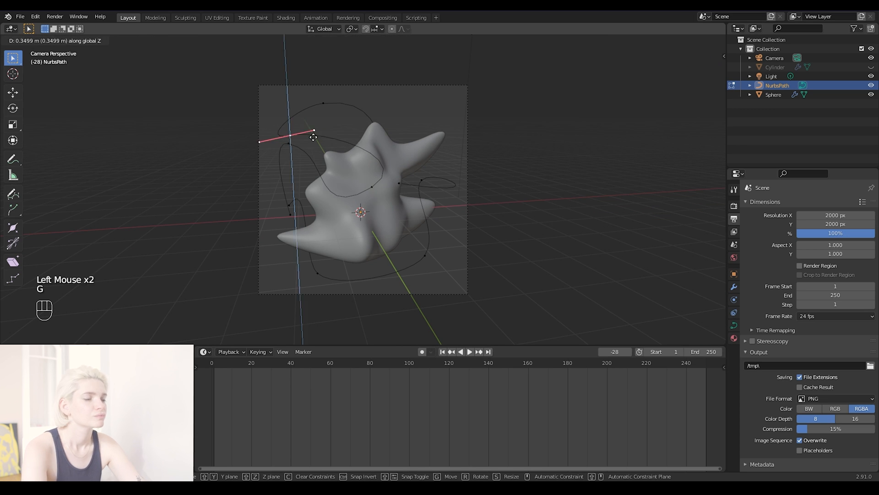
left_click(314, 138)
key("g")
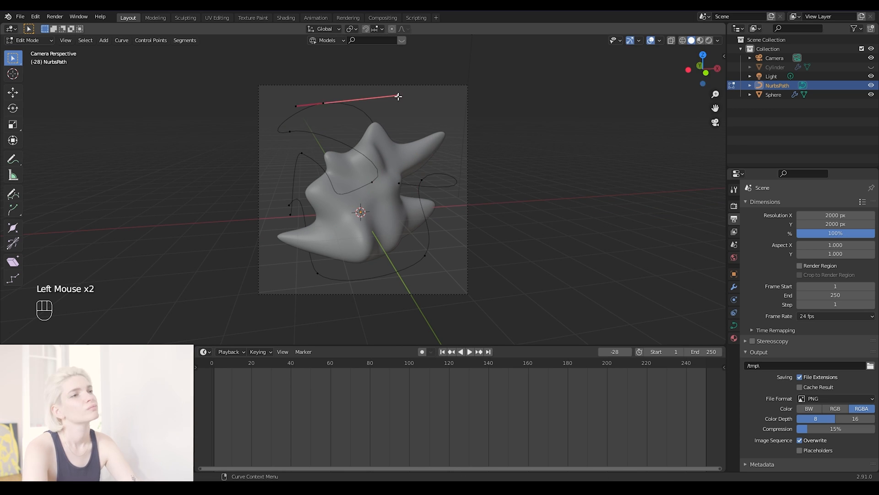
left_click(439, 136)
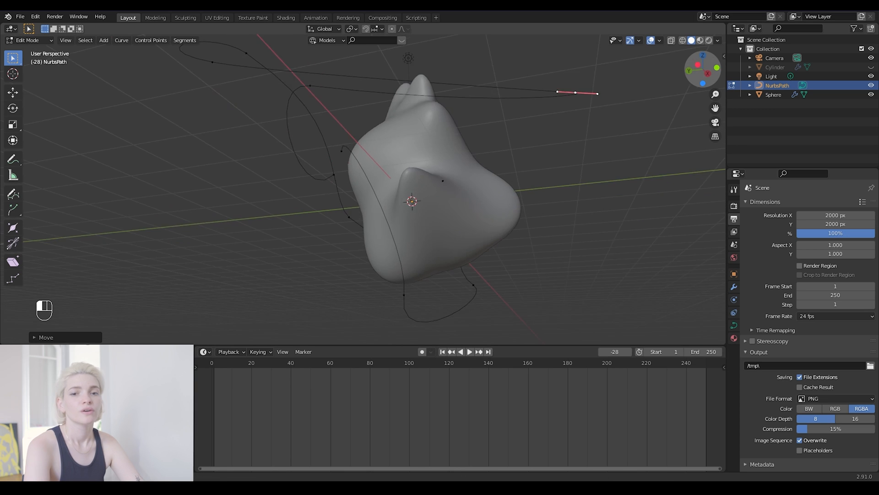
Try to select the curve's first and last points together from a side view
left_click_drag(703, 69, 712, 96)
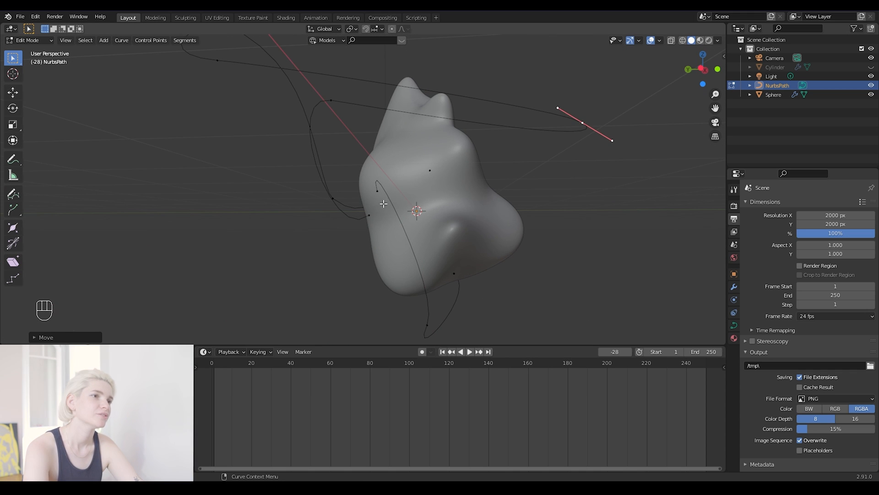
left_click(378, 190)
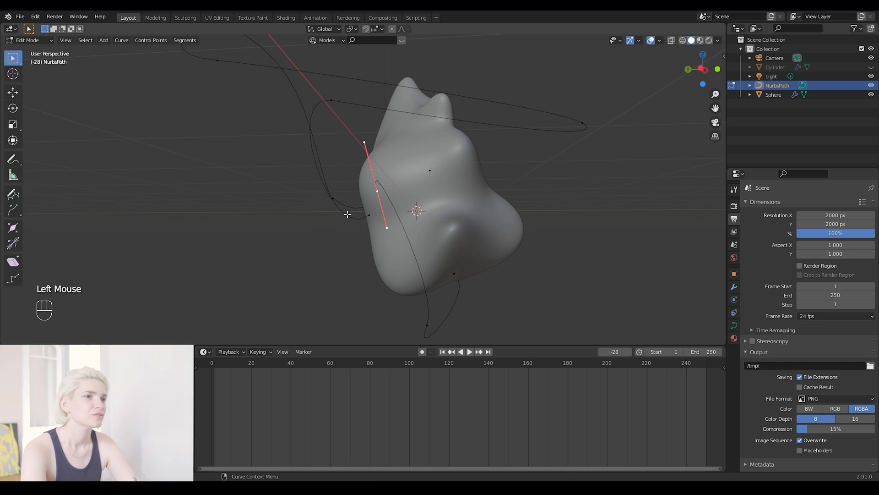
left_click(369, 214, "shift")
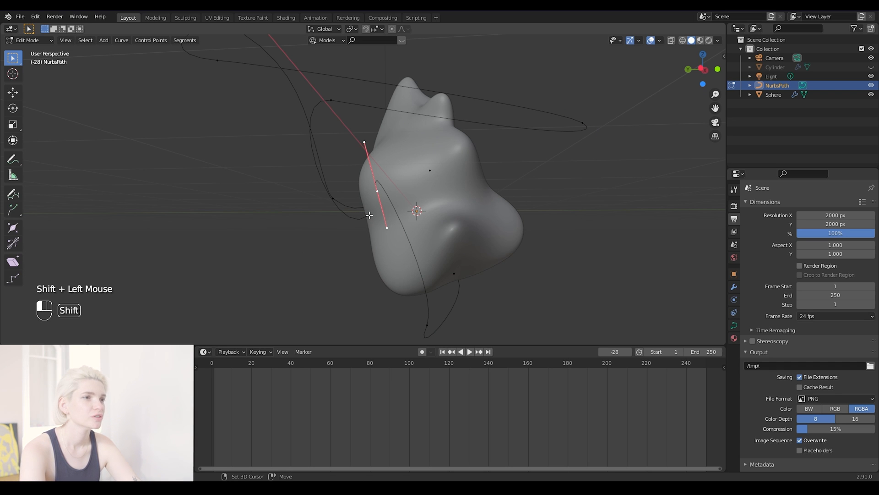
left_click_drag(702, 70, 641, 80)
left_click(251, 216)
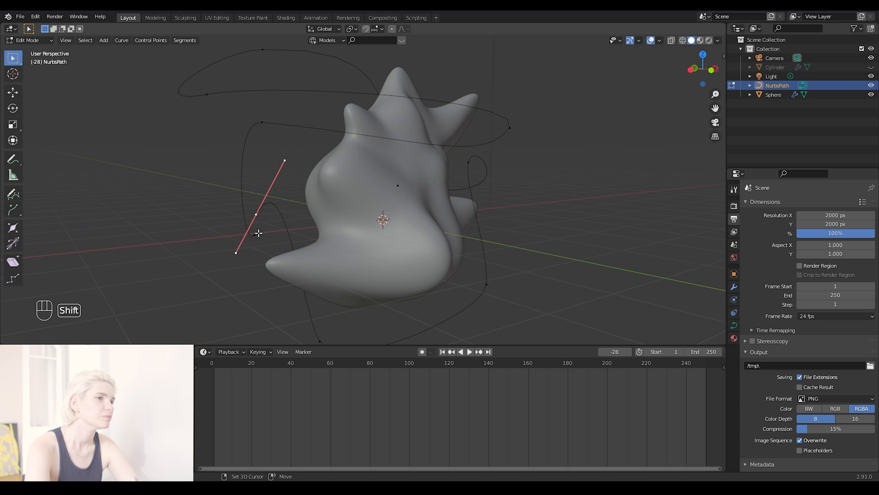
left_click(195, 234)
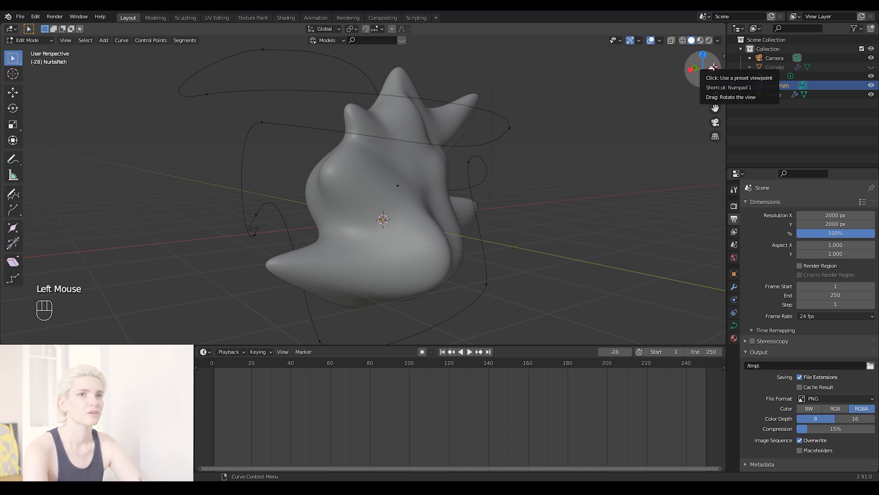
left_click(258, 213)
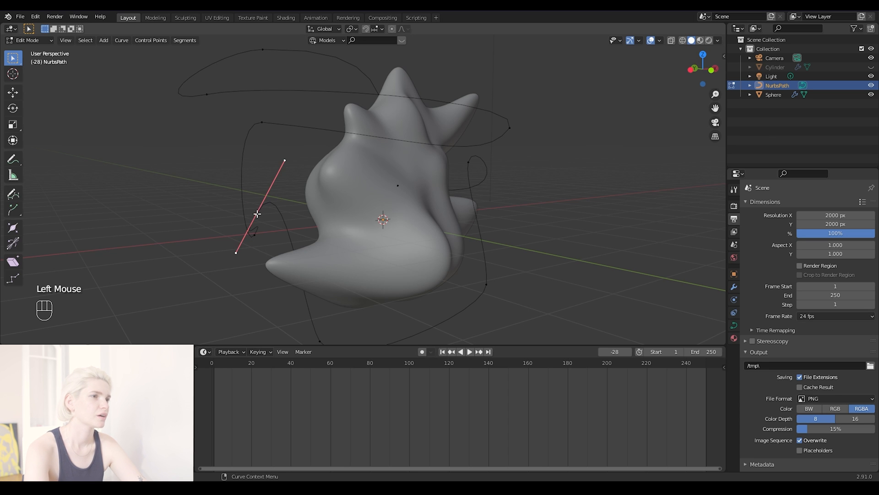
From the camera view, move the curve's end point about 1.47 m inward over the form's left side and shift the start point slightly left
left_click(717, 122)
left_click(277, 215)
left_click(290, 214)
key("g")
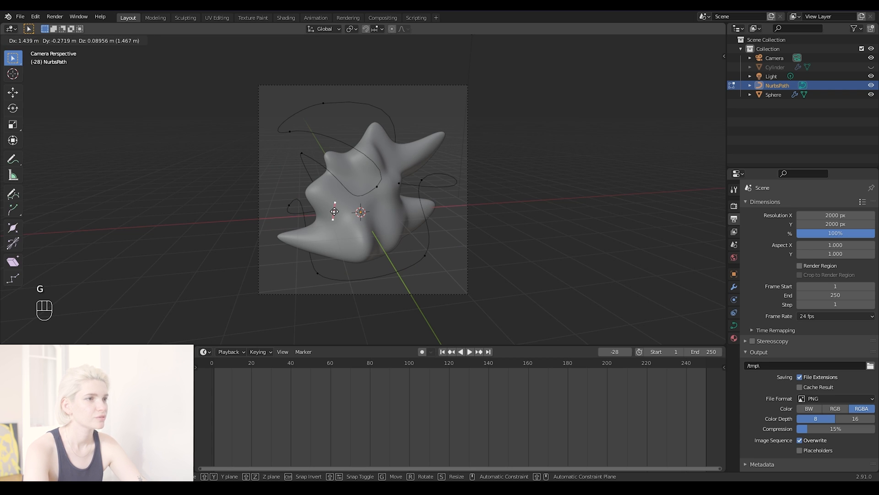
left_click(333, 210)
left_click(288, 205)
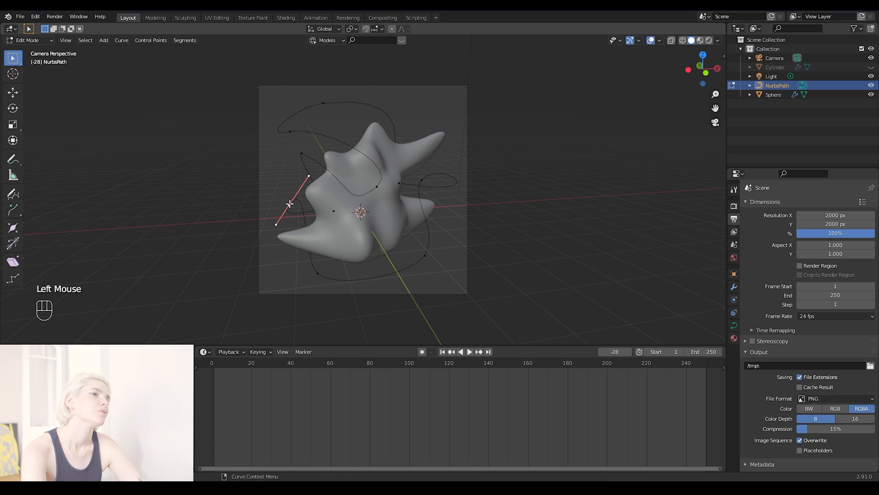
key("g")
left_click(282, 201)
left_click(256, 188)
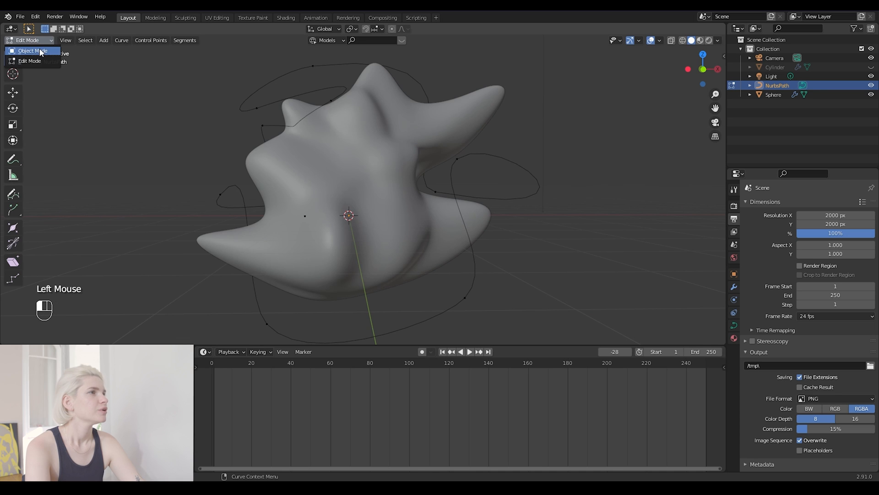
Switch the curve to Object Mode, deselect it and return to the camera view
left_click(27, 49)
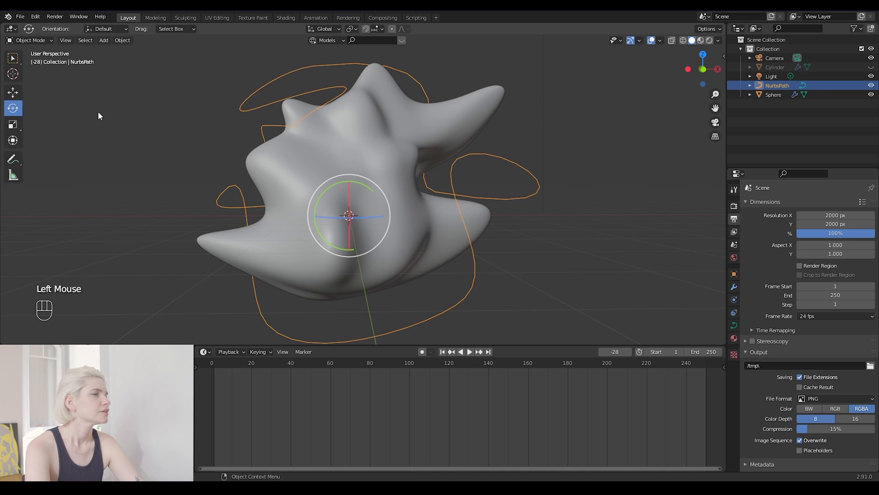
left_click(137, 113)
scroll(284, 129, "down", 3)
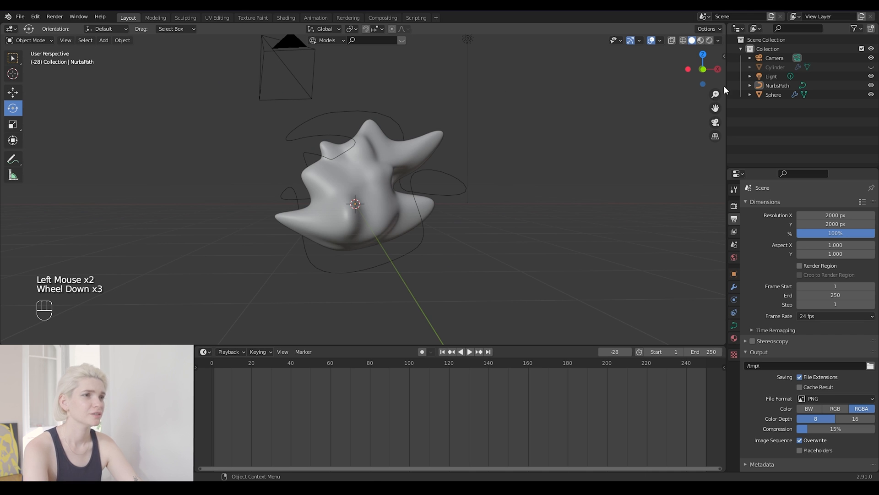
left_click(713, 123)
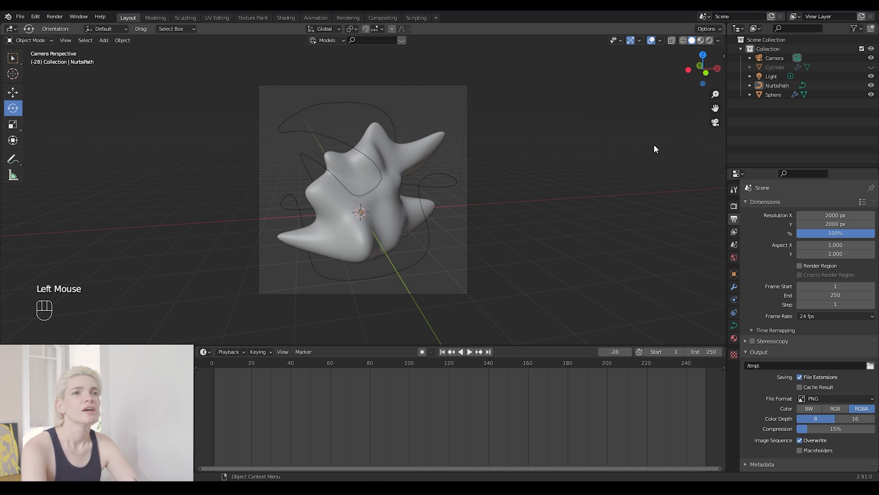
Unhide the twisted rope object and scale it down to a small piece inside the form
left_click(871, 73)
left_click(507, 190)
left_click(513, 189)
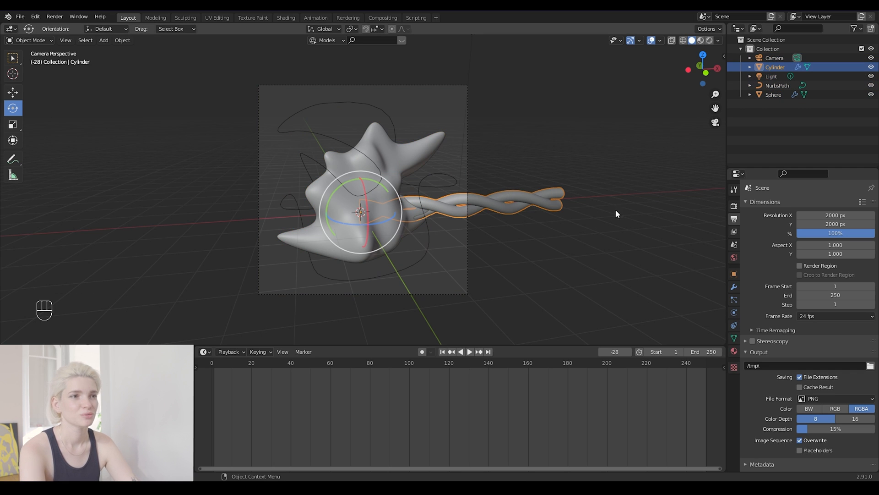
key("s")
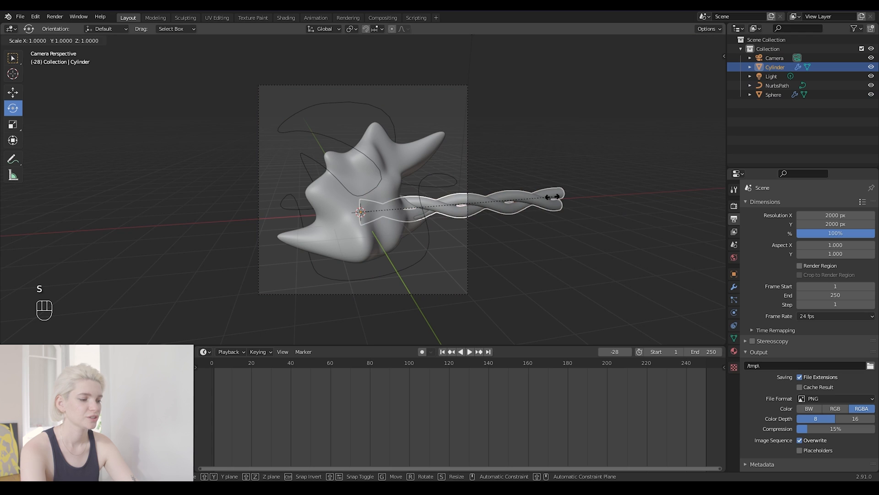
left_click(393, 216)
Add a Curve modifier to the rope and pick NurbsPath as its curve object
left_click(733, 287)
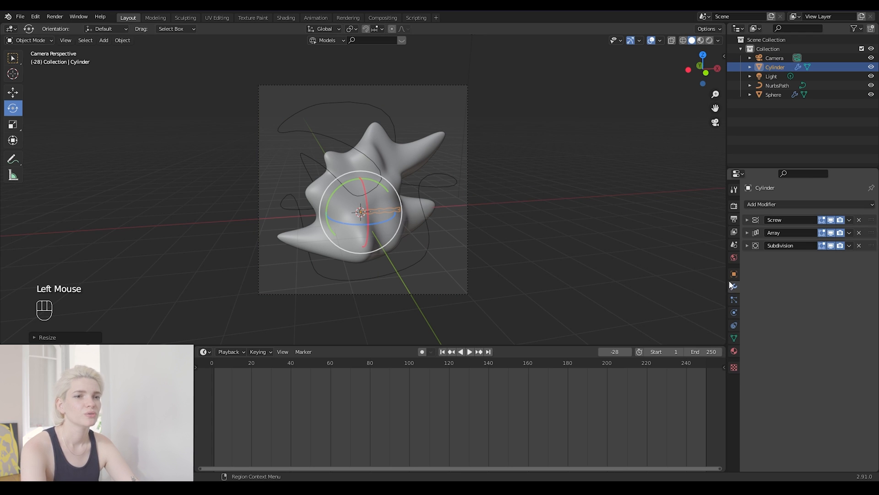
left_click(772, 204)
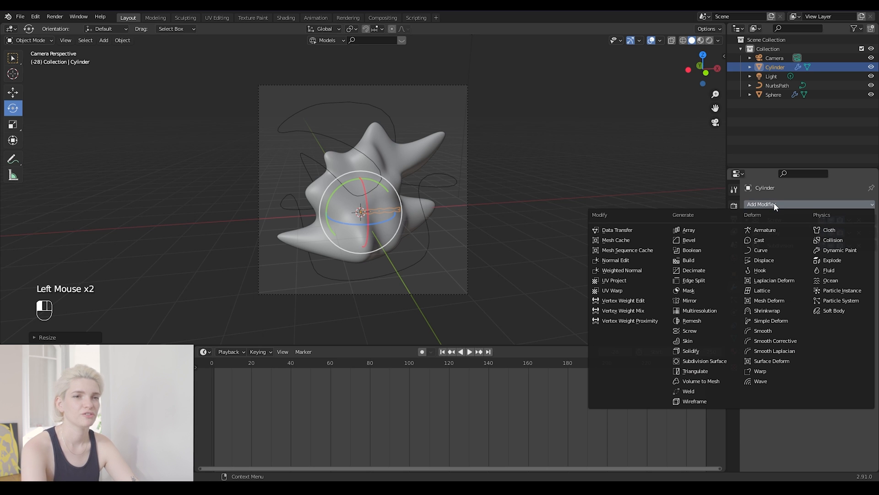
left_click(772, 247)
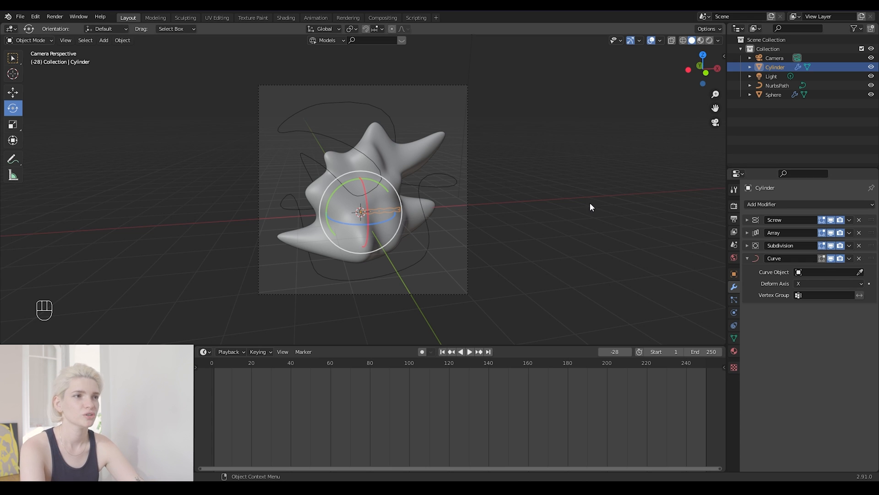
left_click(860, 272)
left_click(860, 272)
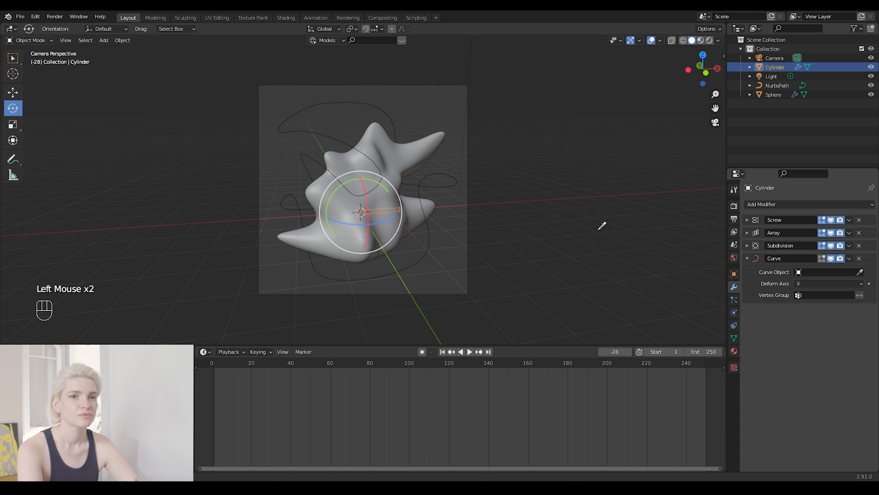
left_click(429, 243)
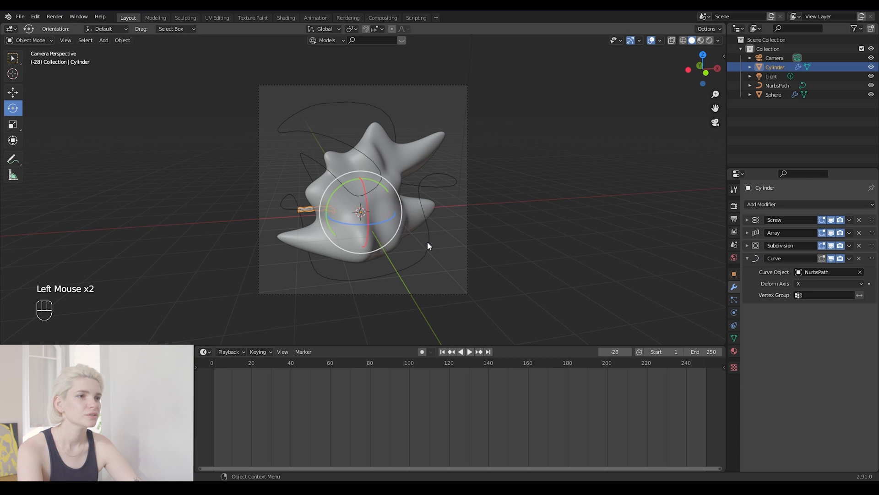
Examine the rope's placement on the curve and its Array modifier settings
scroll(209, 224, "up", 4)
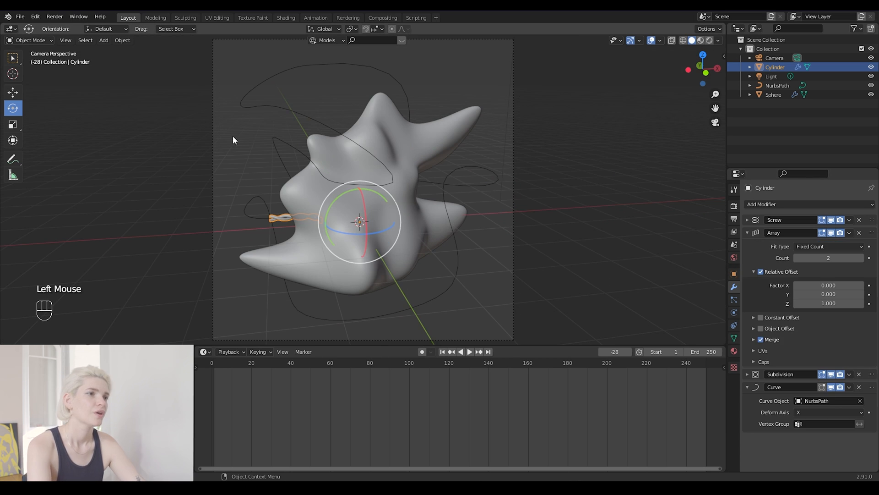
mouse_move(703, 69)
left_mouse_down()
mouse_move(654, 68)
mouse_move(682, 52)
mouse_move(705, 70)
left_mouse_up()
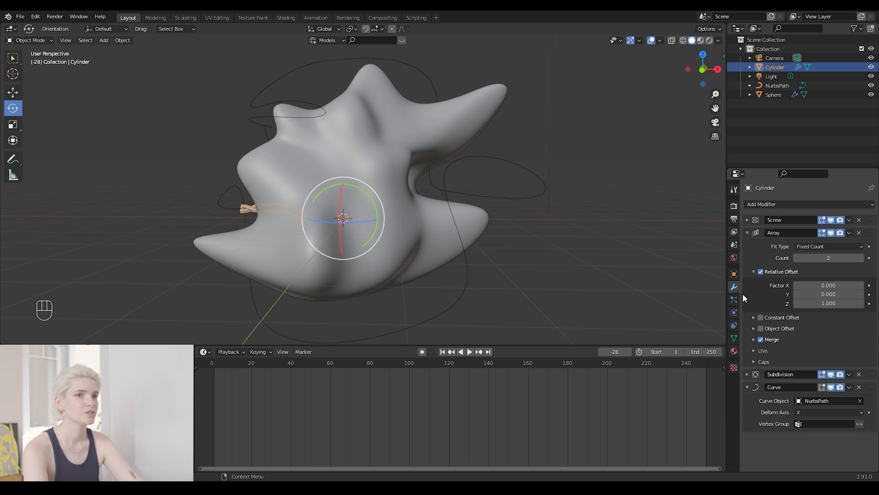
left_click(733, 273)
left_click(733, 273)
left_click(734, 287)
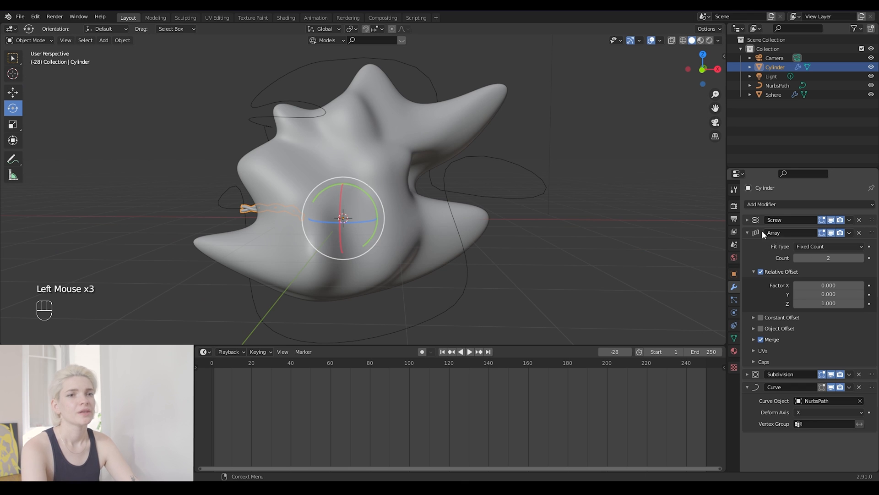
Increase the rope's Array modifier count to 60 so that it covers more of the curve
left_click(747, 232)
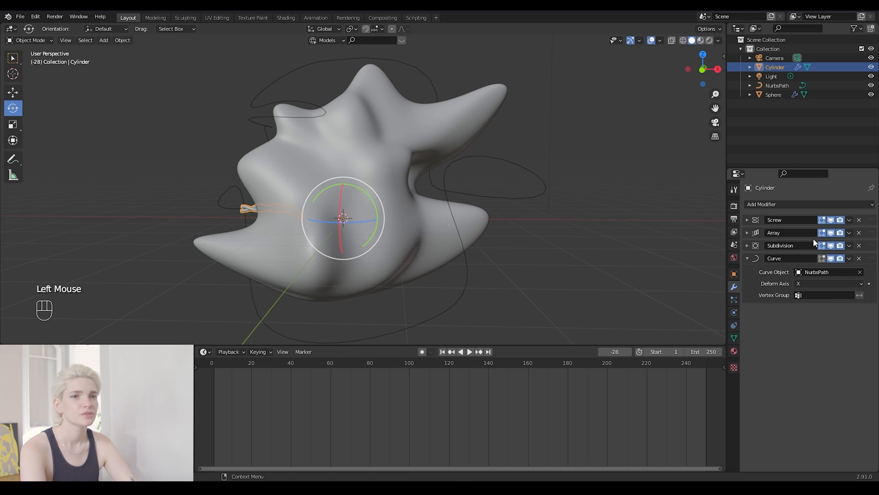
left_click(748, 232)
key("space")
key("space")
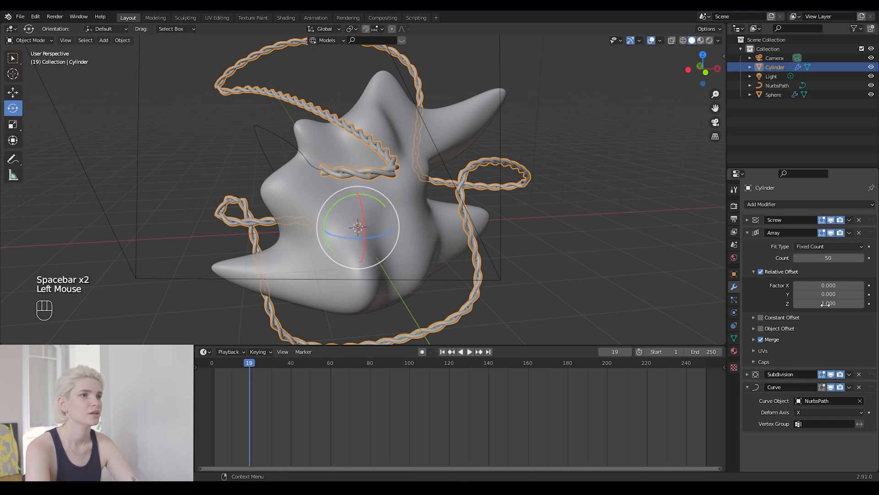
double_click(812, 257)
type("60")
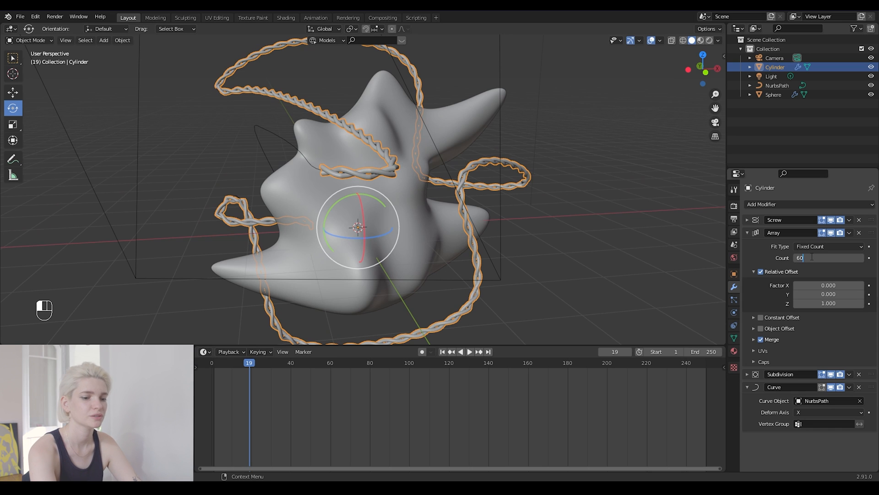
key("Return")
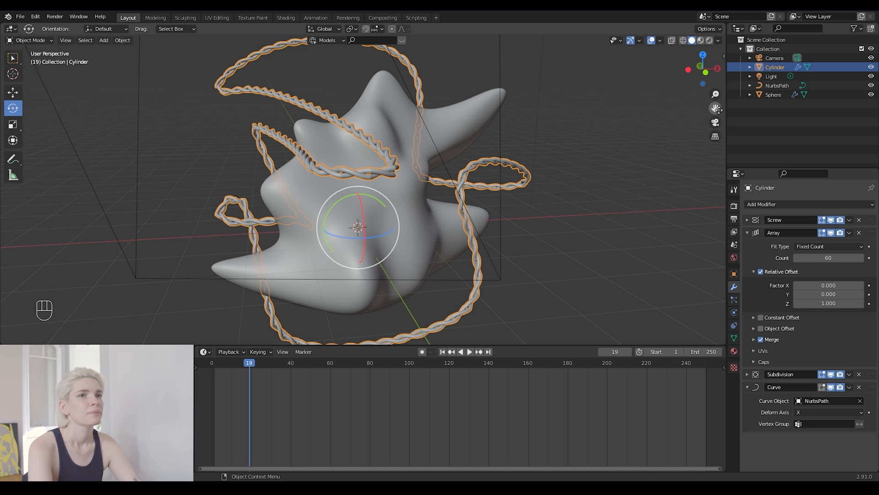
Return to the camera view, deselect the rope and turn off the Camera to View lock
left_click_drag(717, 123, 0, 121)
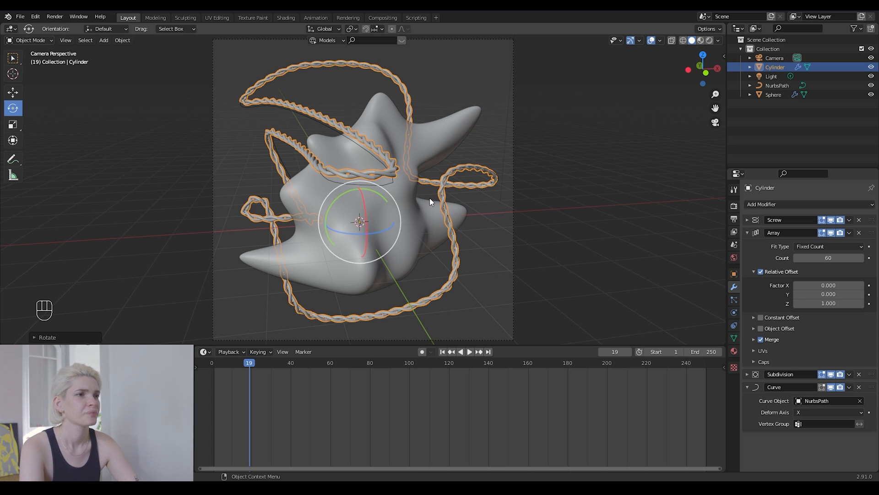
left_click(576, 238)
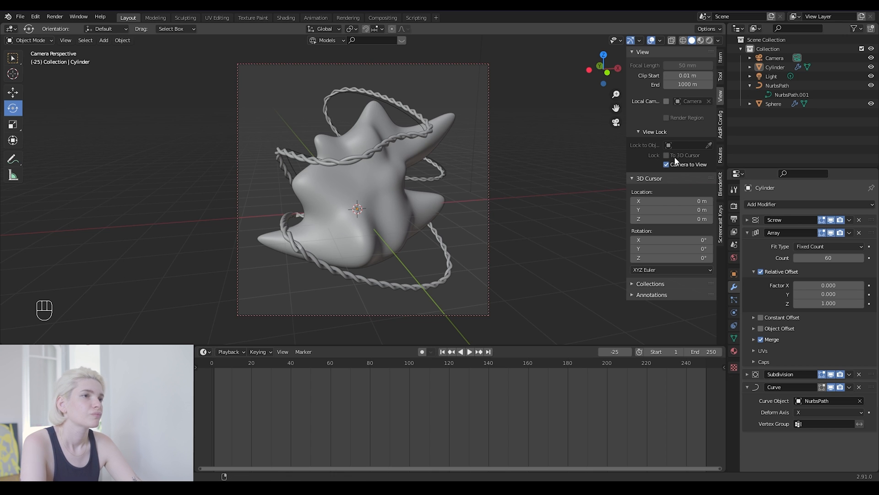
left_click(673, 164)
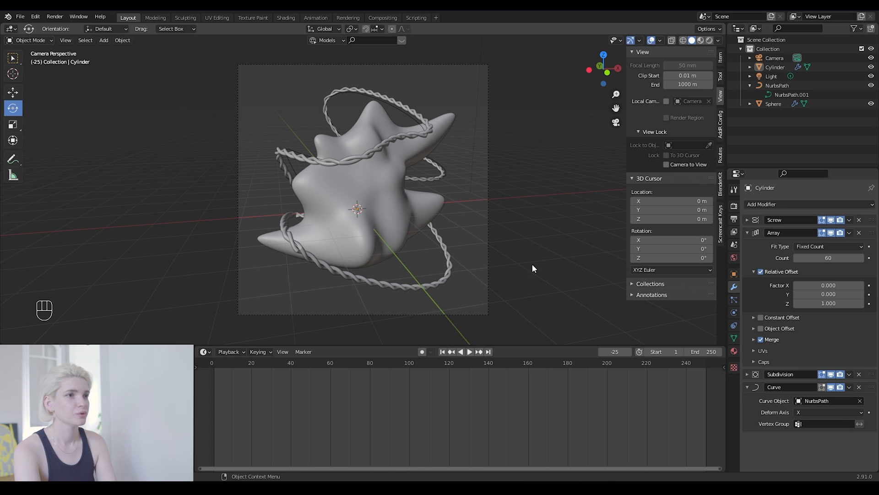
Switch to the Shading workspace and create a new material for the spiky form
left_click(286, 17)
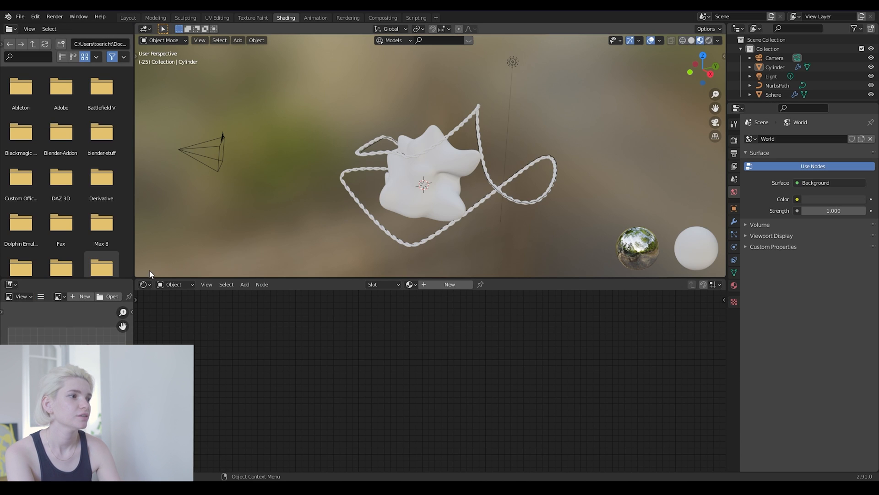
left_click_drag(120, 278, 120, 308)
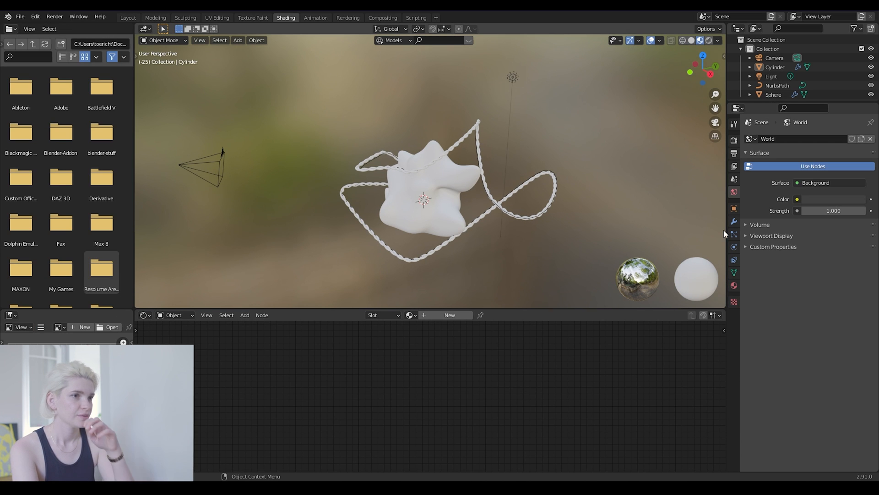
left_click_drag(691, 71, 714, 48)
left_click(404, 229)
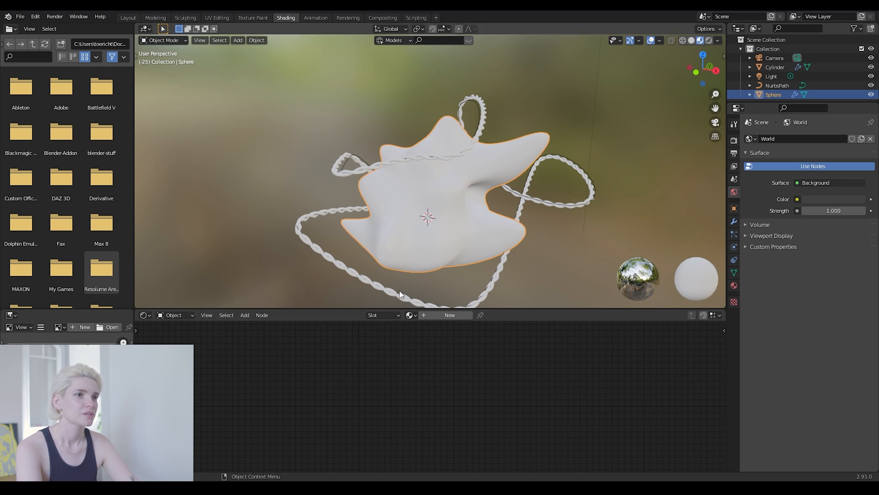
left_click(447, 316)
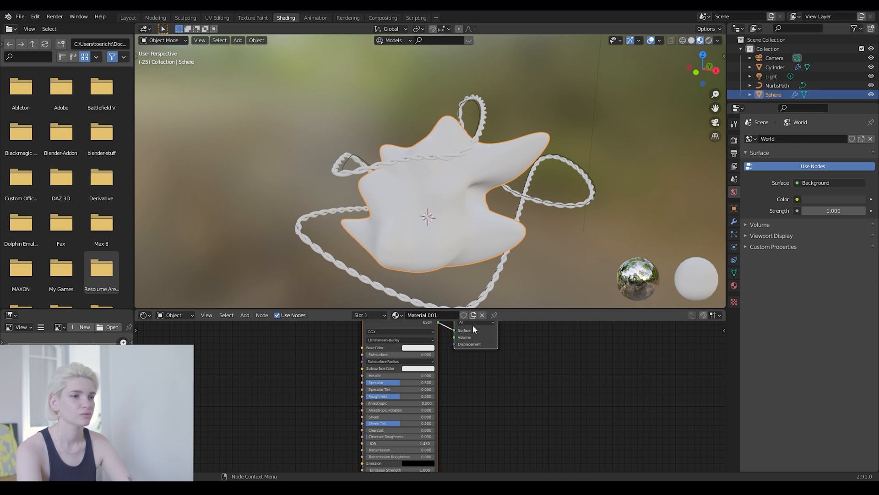
middle_click_drag(491, 382, 513, 412)
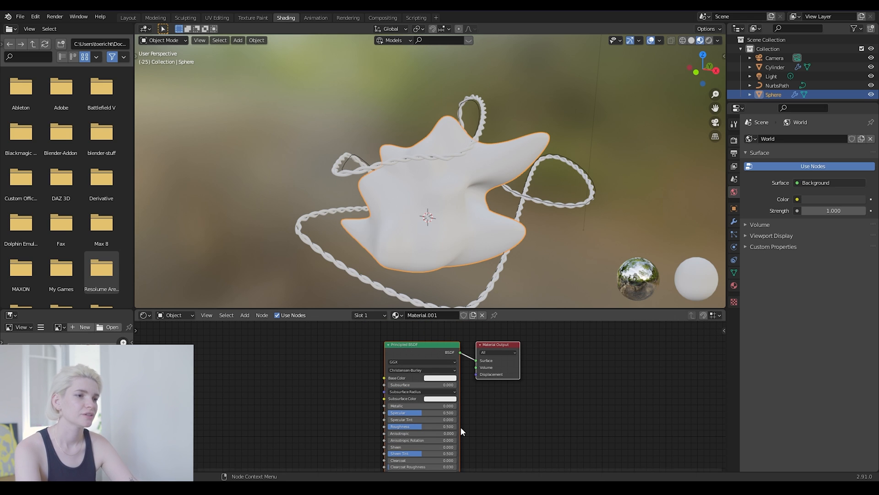
Replace the Principled BSDF with a Glass BSDF feeding the material output's Surface, and view the form through the camera
left_click(414, 346)
key("x")
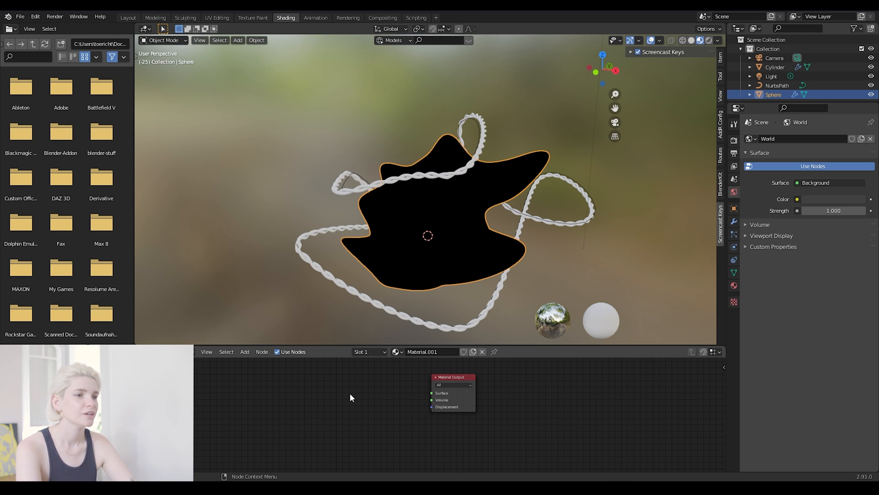
key("shift+a")
key("s")
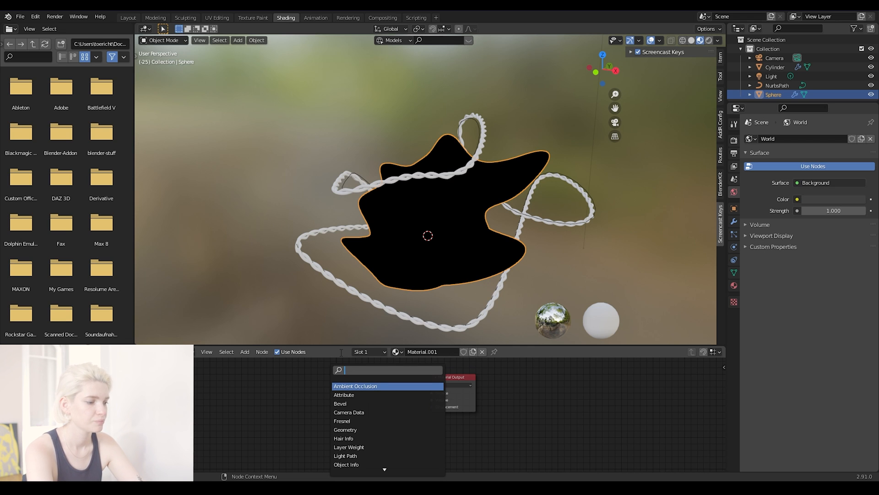
type("glass")
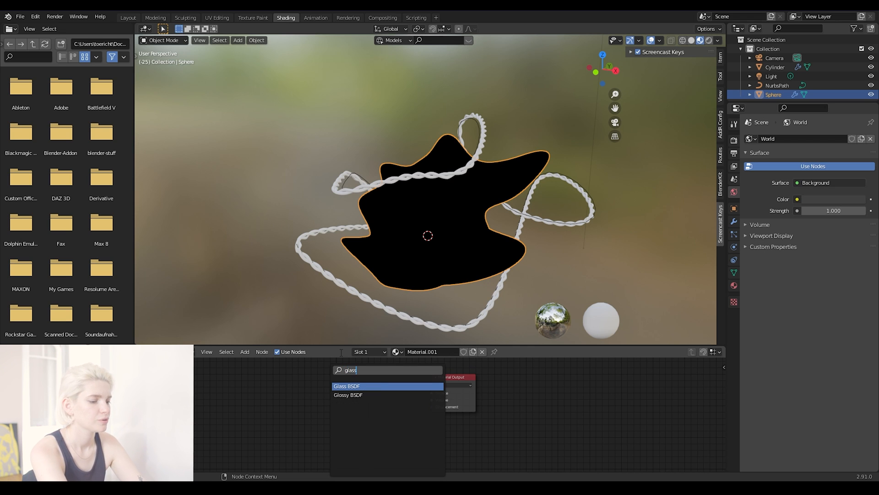
left_click(375, 385)
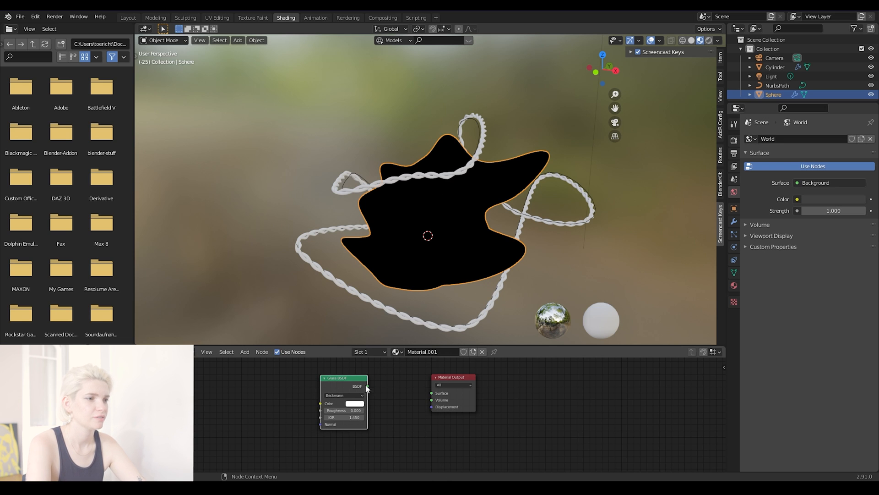
left_click(370, 386)
left_click_drag(369, 386, 431, 392)
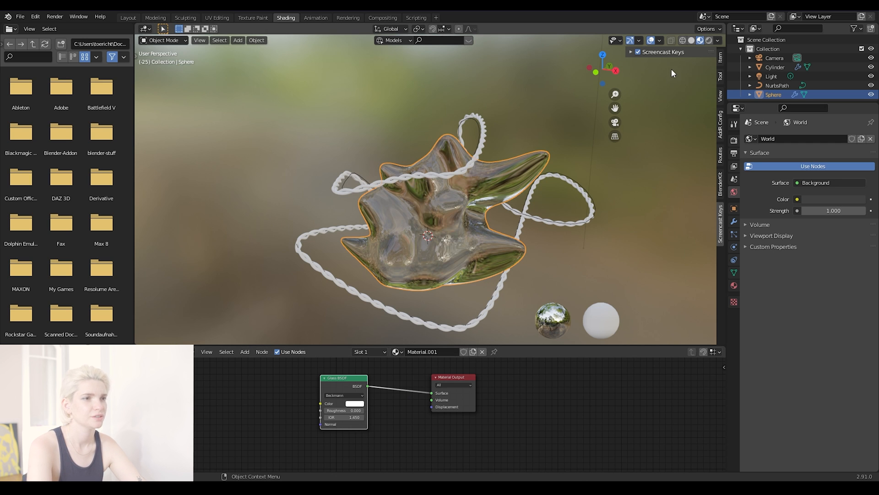
left_click(616, 123)
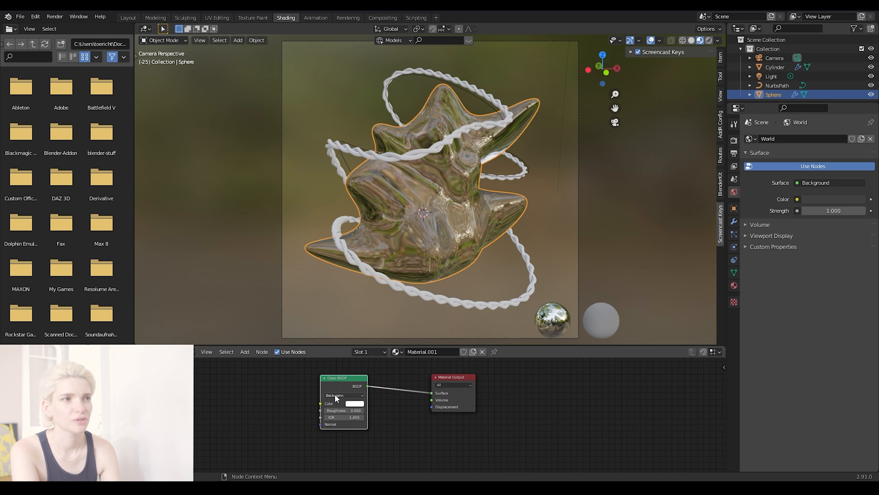
Try IOR values of about 1.85 and 1 on the Glass BSDF, and restore 1.45
left_click_drag(344, 417, 258, 417)
left_click(346, 417)
type("1.85")
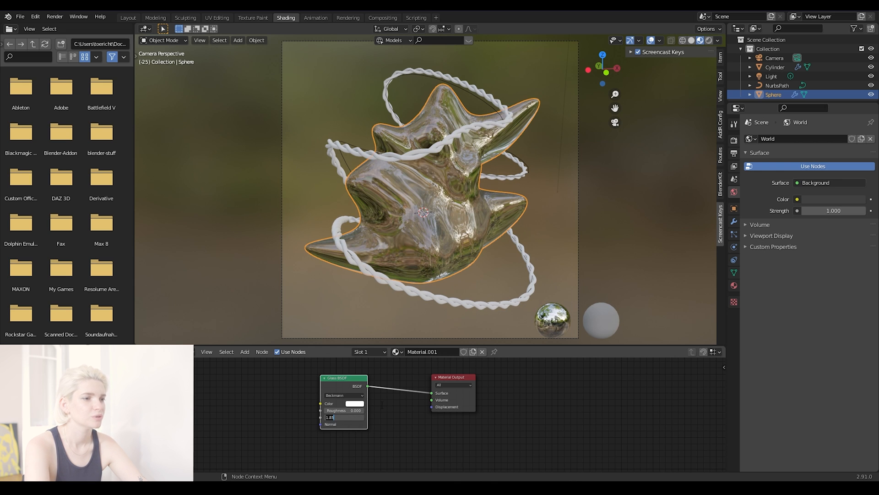
type("1")
key("Return")
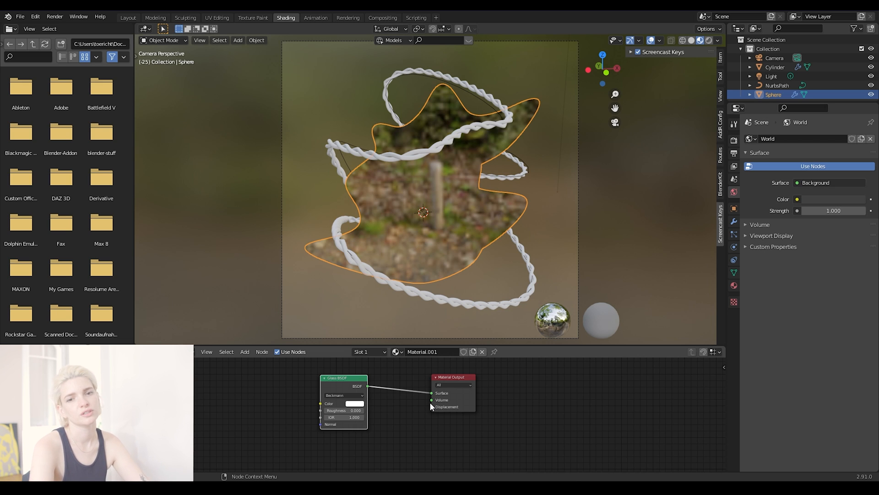
left_click(348, 417)
type("1.0")
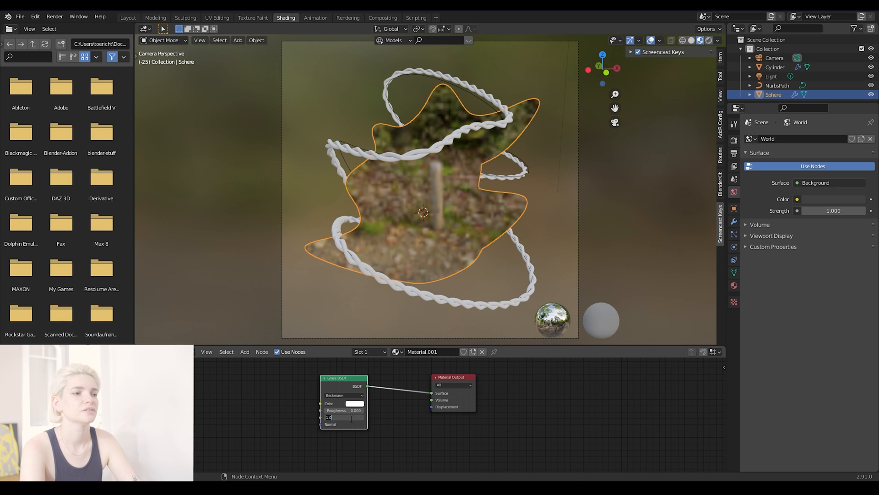
key("BackSpace")
type("45")
key("Return")
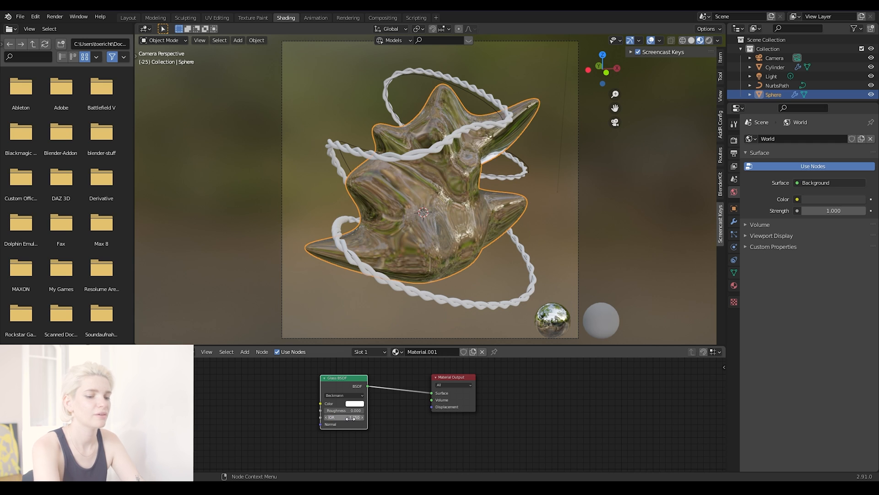
Try an IOR of 2.5 on the Glass BSDF and settle on 2.3
left_click(350, 417)
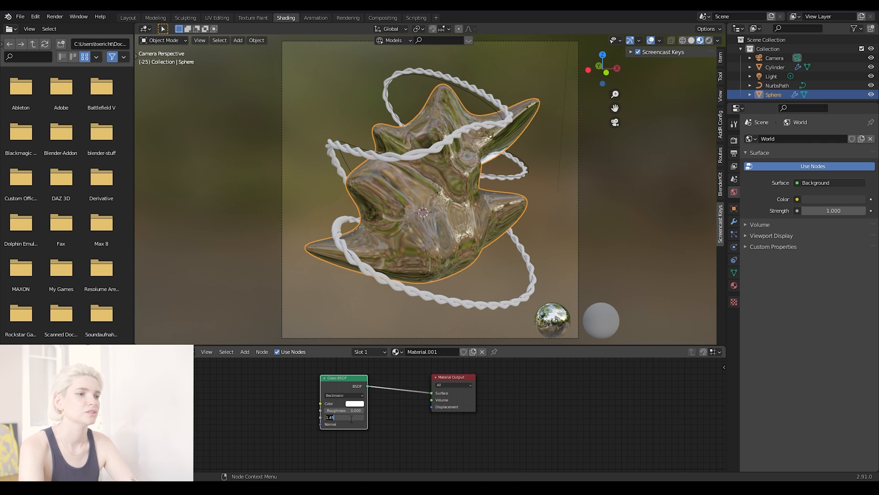
type("2")
key("Return")
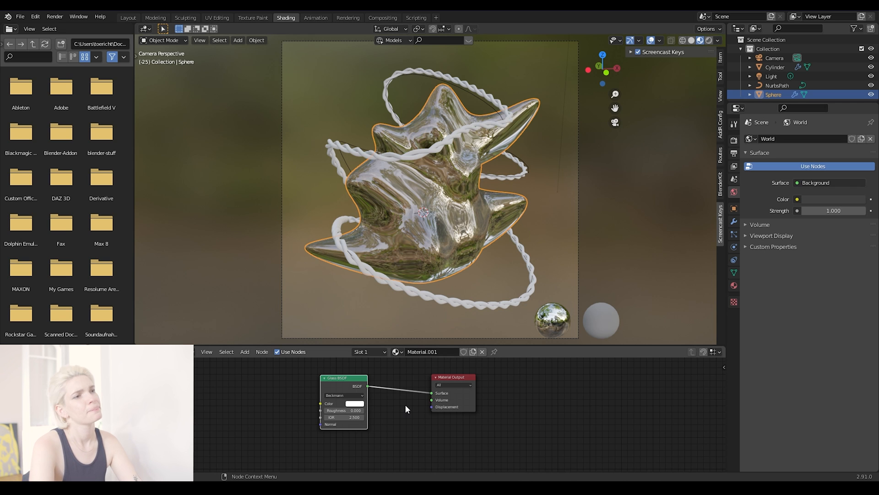
left_click(339, 417)
type("2")
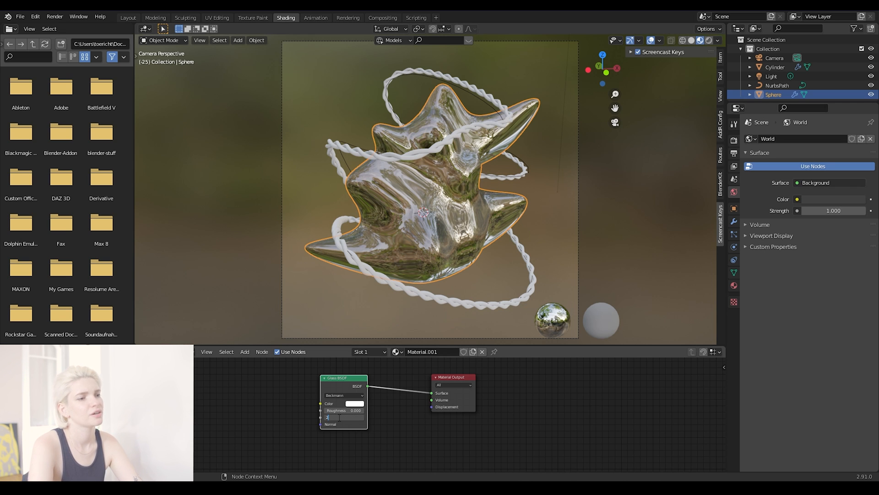
type(".3")
key("Return")
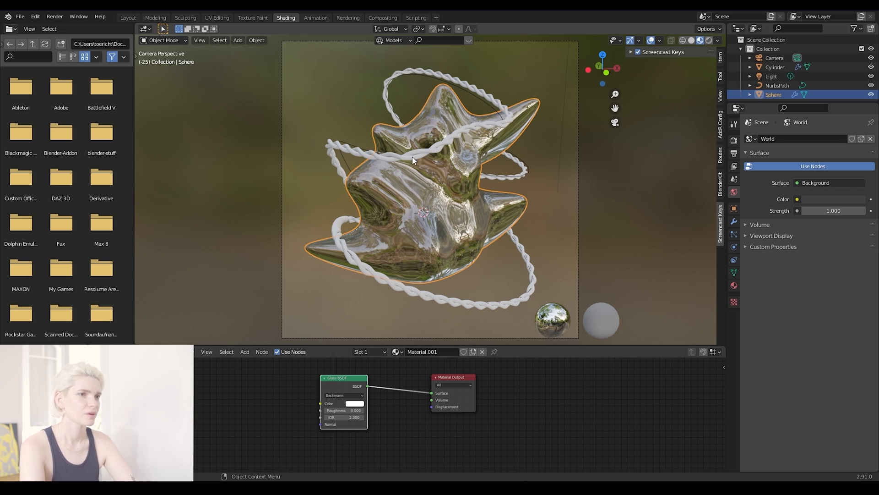
Try a Glass BSDF roughness of 0.1 and settle on 0.2
left_click(341, 410)
type("0.1")
key("Return")
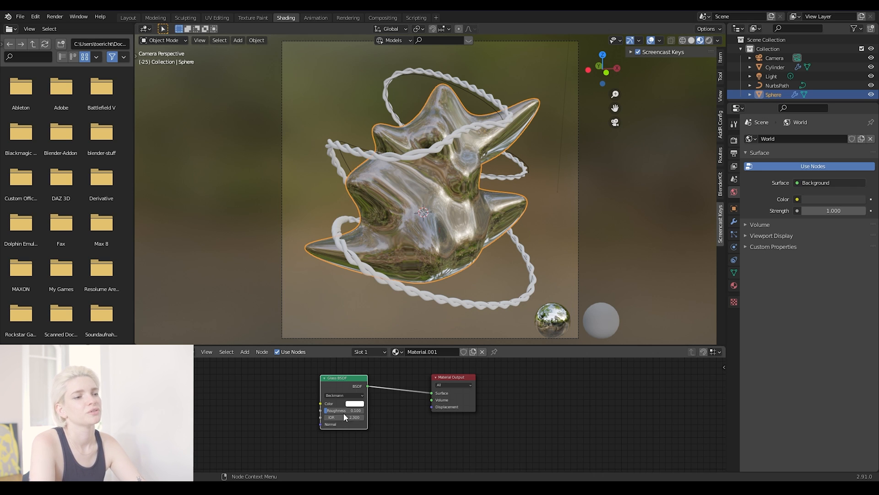
type(".2")
key("Return")
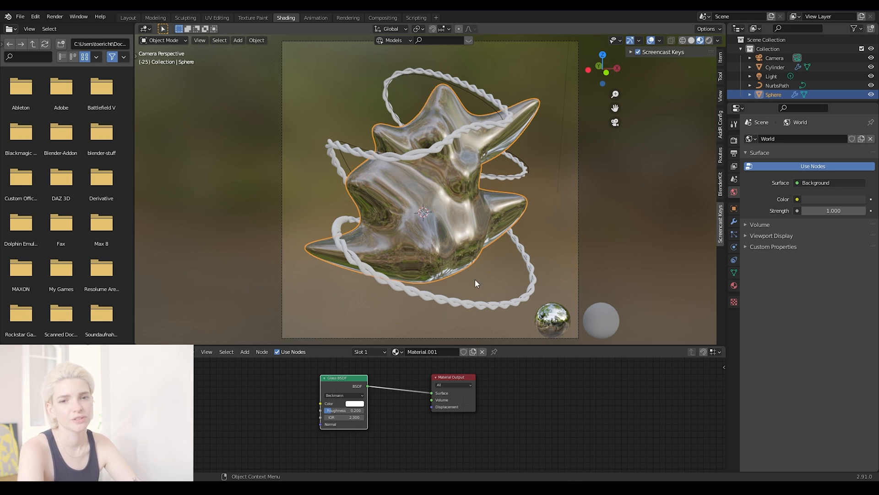
Give the rope a new material with Metallic at 1.000, and hide the NurbsPath curve
left_click(371, 152)
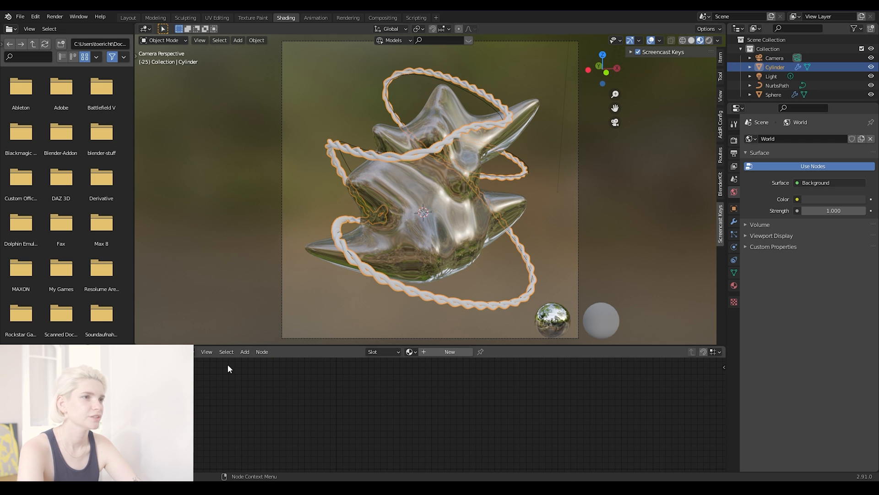
left_click(450, 351)
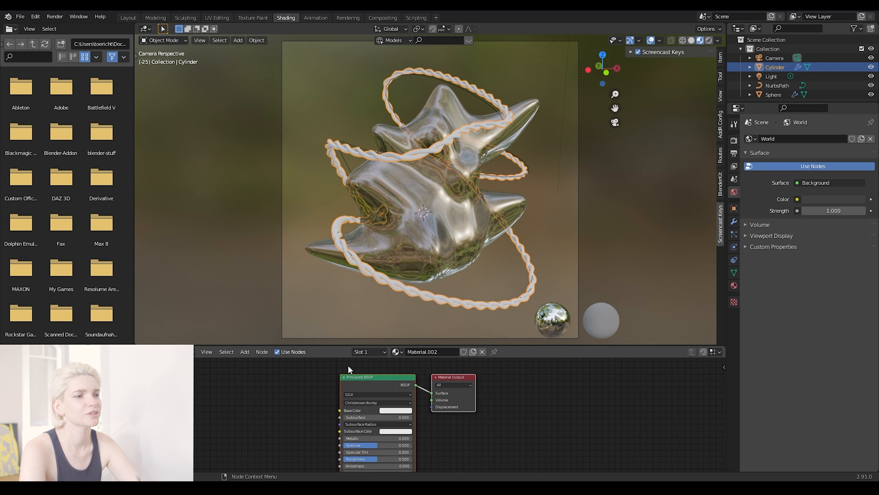
left_click(871, 85)
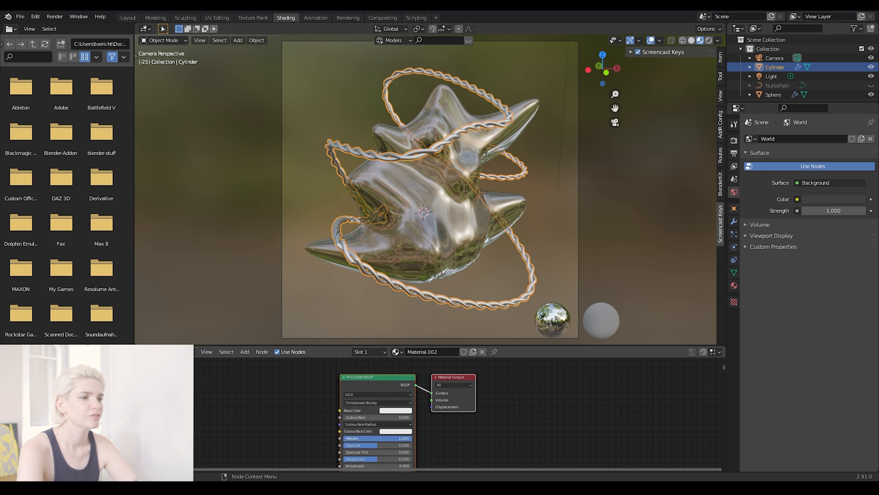
left_click_drag(345, 438, 412, 438)
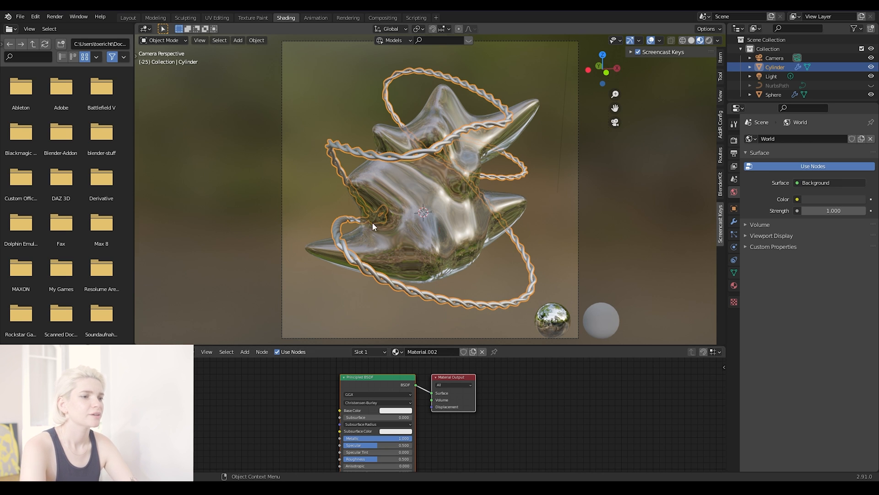
Lower the rope material's roughness to about 0.286 and enlarge the node editor area
scroll(374, 223, "up", 8)
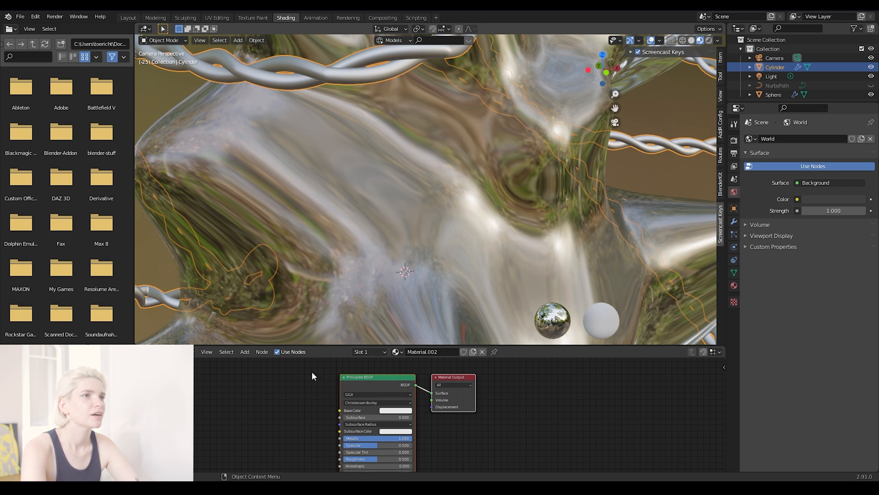
left_click_drag(364, 459, 361, 459)
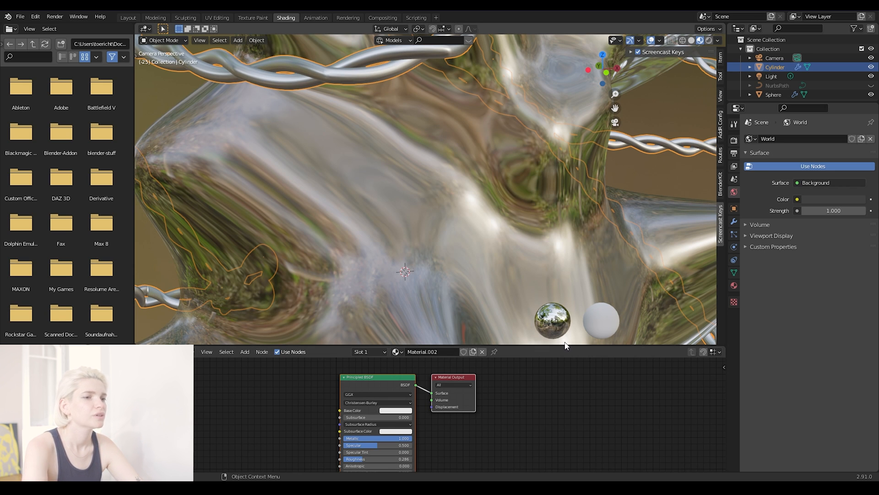
left_click_drag(566, 344, 568, 322)
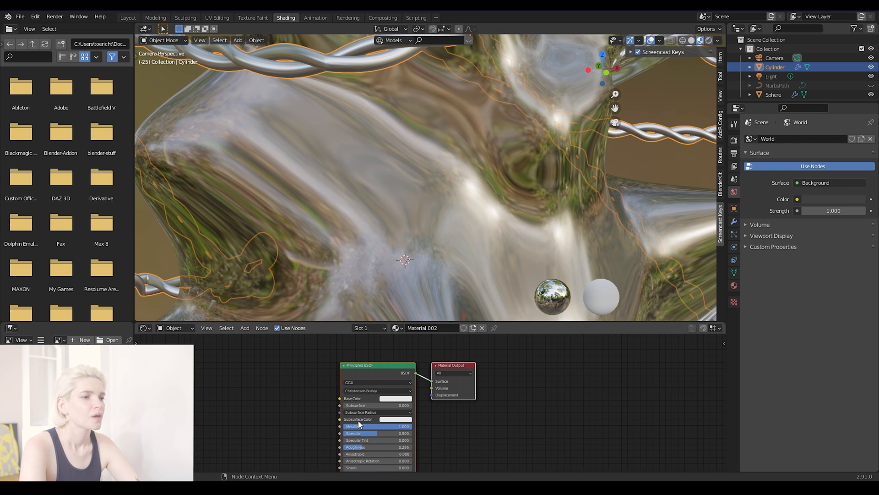
Lower the rope material's roughness to about 0.118 and check the whole form in the camera frame
left_click_drag(362, 447, 353, 446)
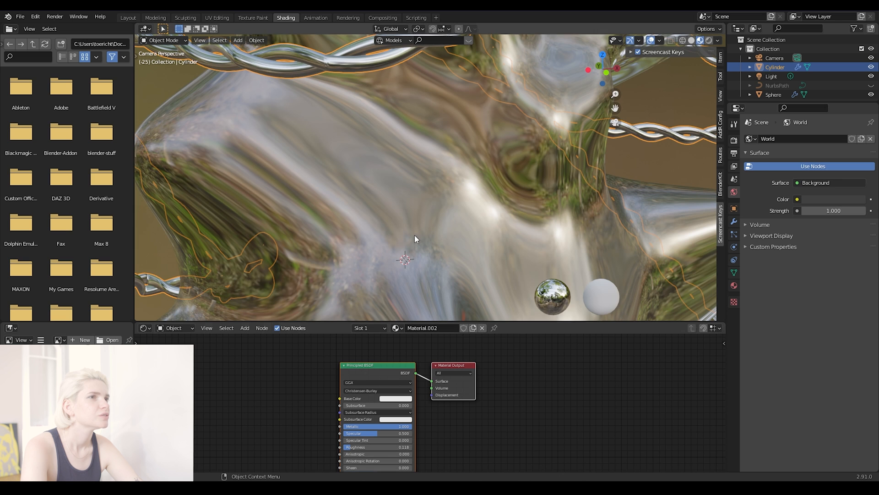
scroll(400, 259, "down", 2)
scroll(353, 284, "down", 8)
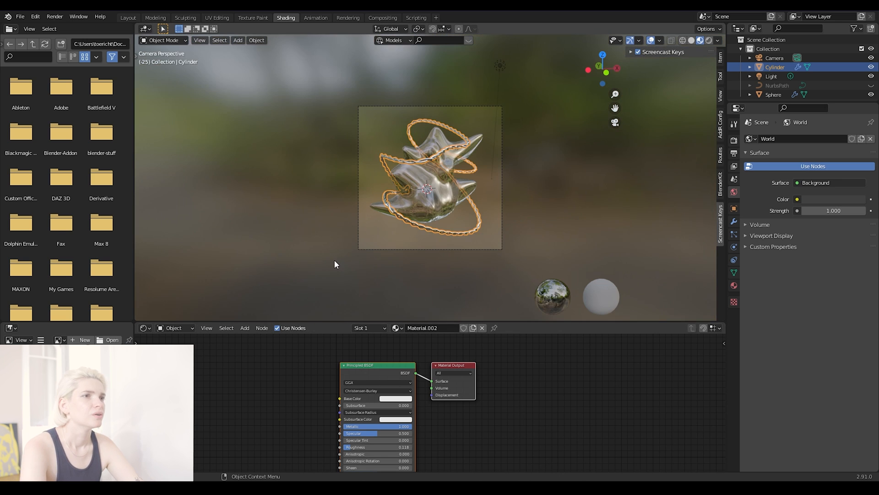
scroll(321, 250, "up", 4)
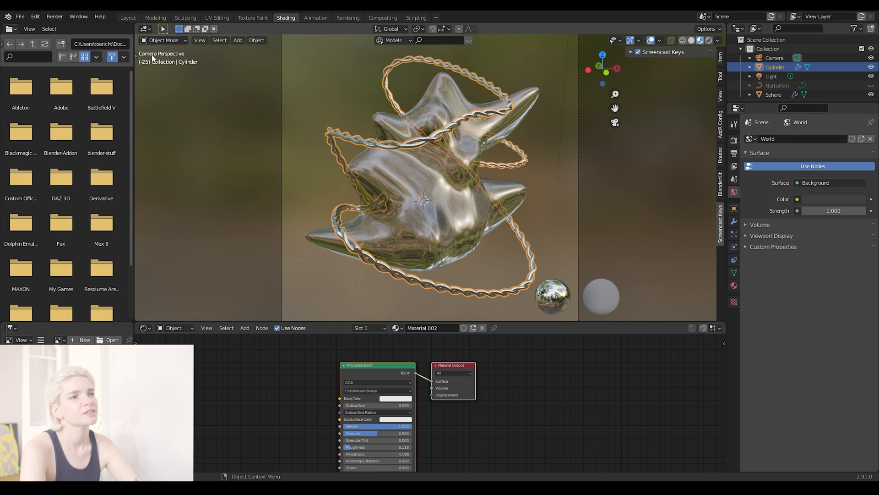
Switch to the Layout workspace and deselect the rope
left_click(128, 19)
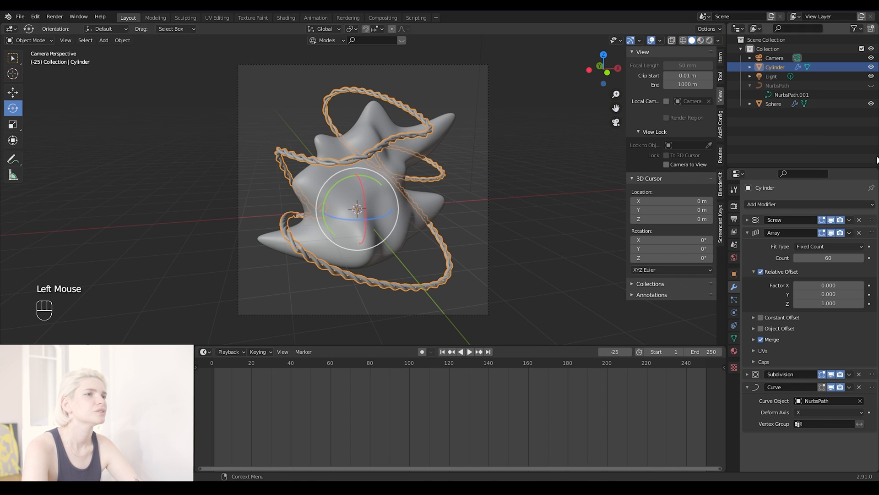
left_click(855, 156)
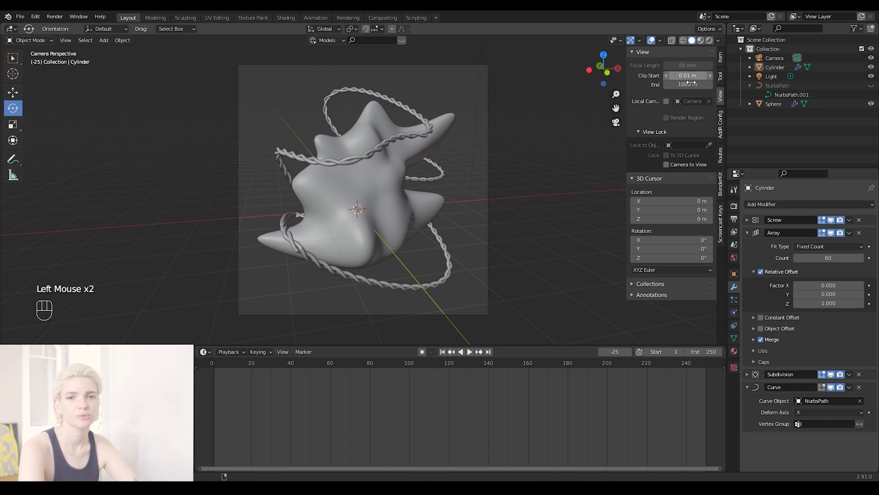
left_click(750, 76)
left_click(749, 77)
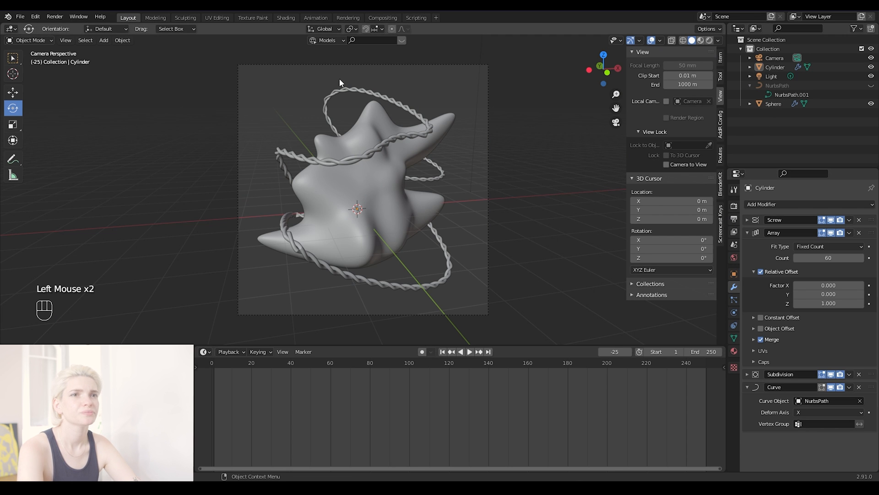
Try adding a cube scaled up around the spiky form, and delete it
key("shift+a")
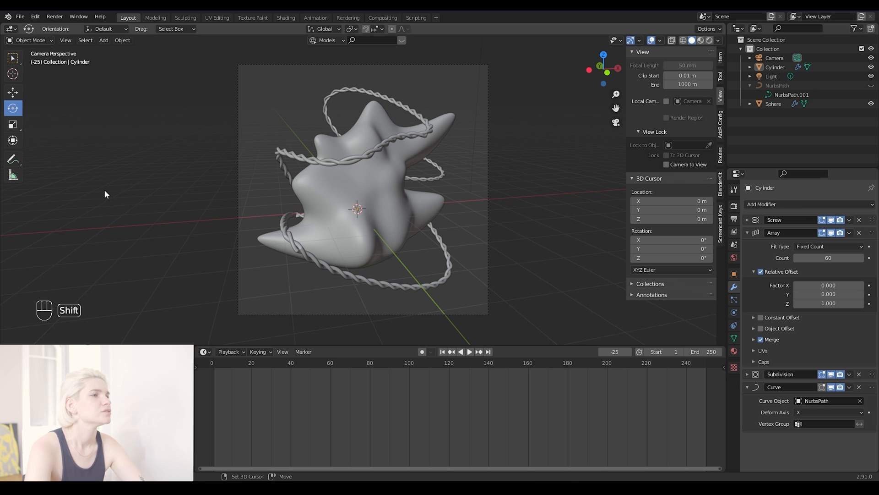
key("shift+a")
mouse_move(108, 188)
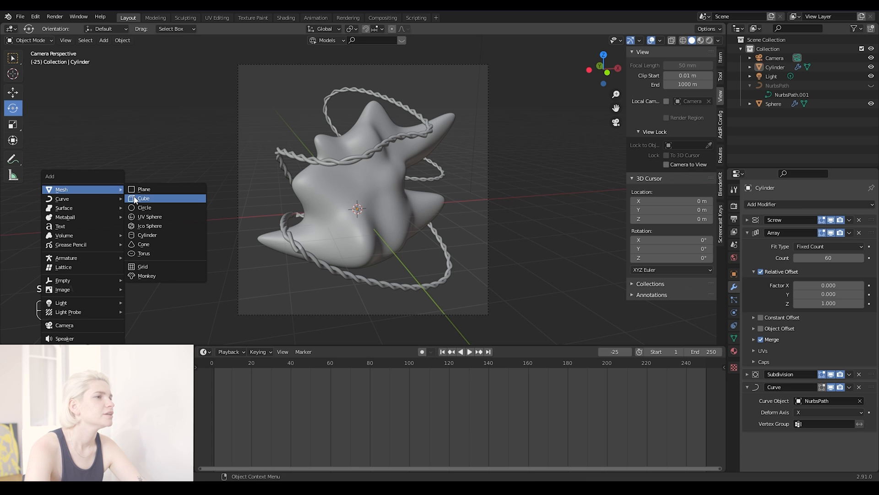
left_click(135, 199)
key("s")
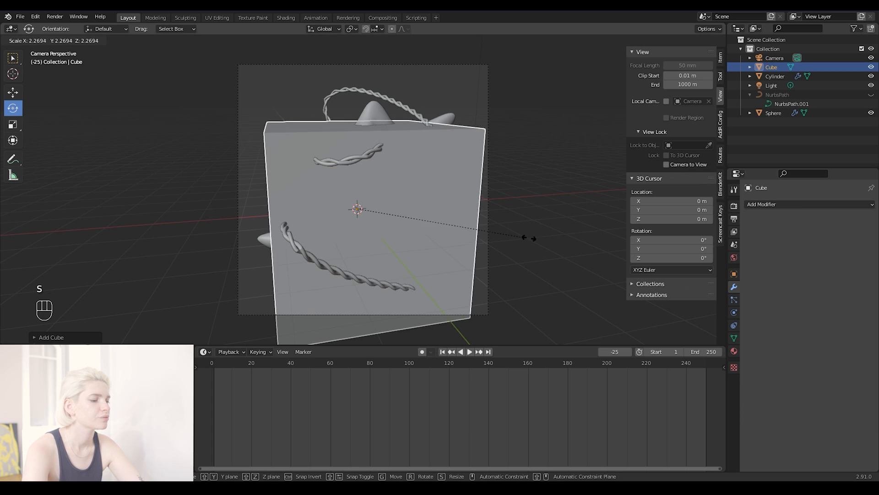
left_click(542, 236)
scroll(543, 236, "down", 5)
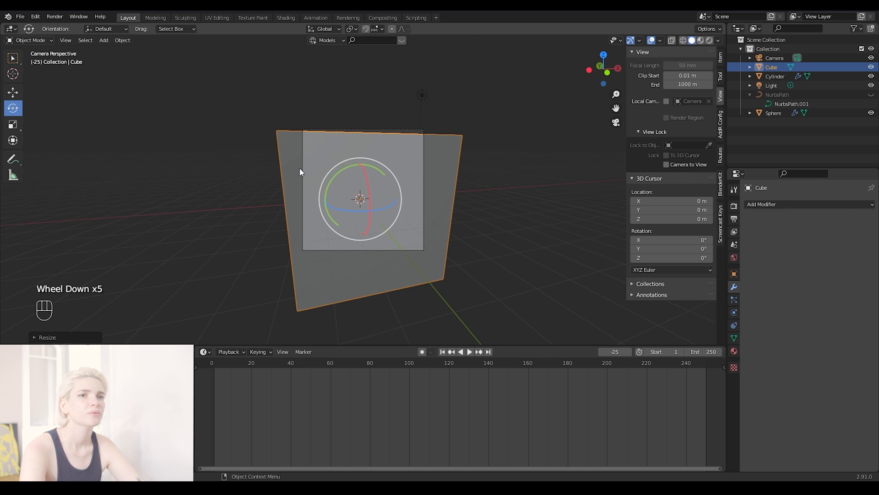
key("x")
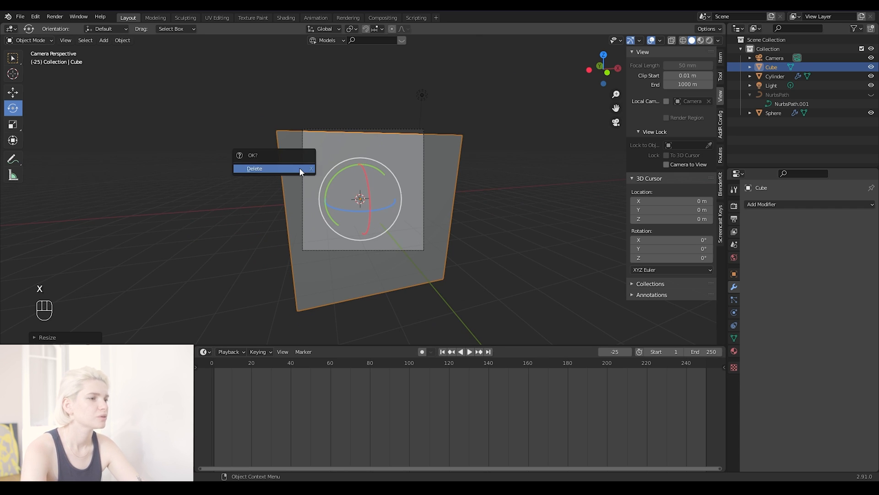
left_click(299, 168)
Add a cube at the scene's centre and scale it up until it extends well beyond the camera frame
key("shift+a")
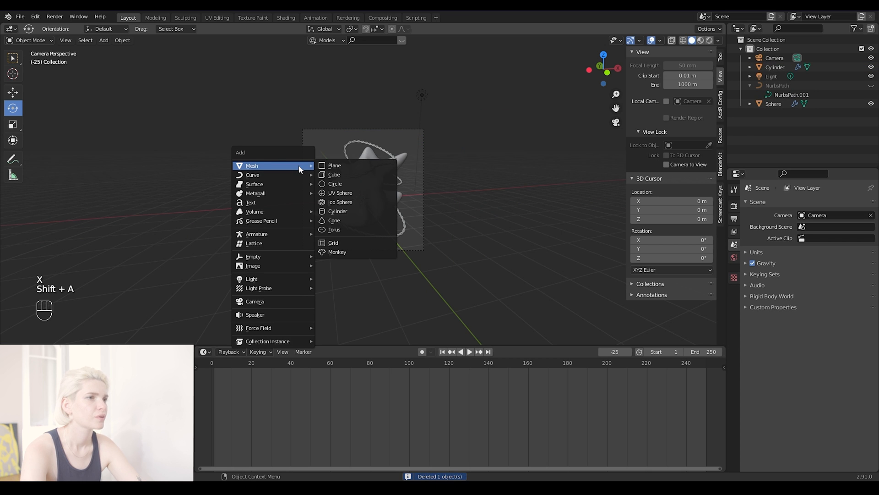
left_click(322, 174)
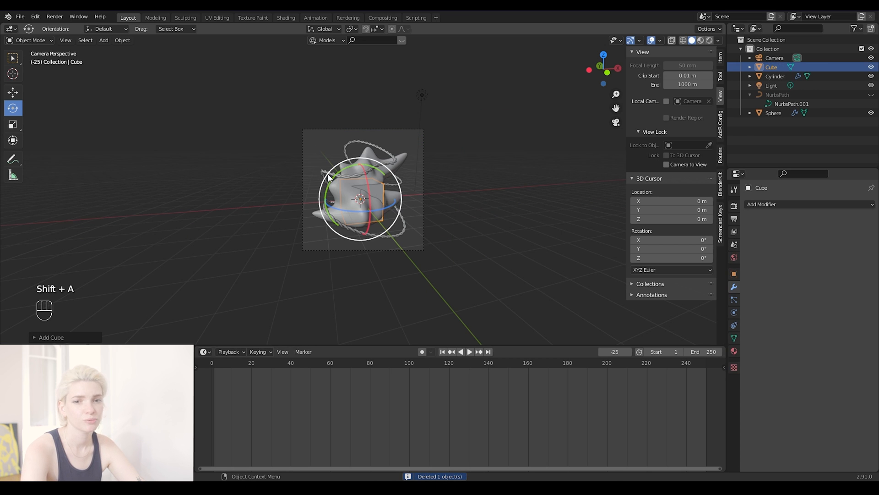
key("s")
left_click(165, 150)
scroll(572, 115, "down", 4)
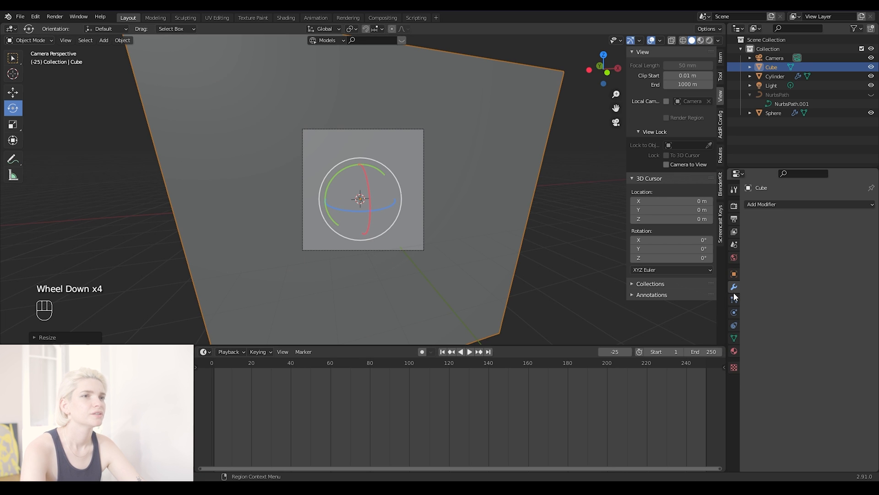
Add a Bevel modifier to the large cube and leave the camera view to see the whole cube
left_click(797, 205)
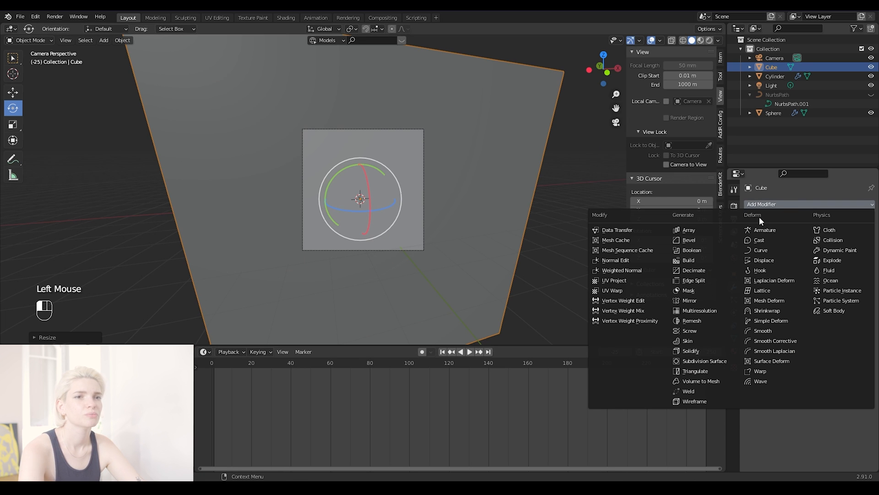
left_click(706, 240)
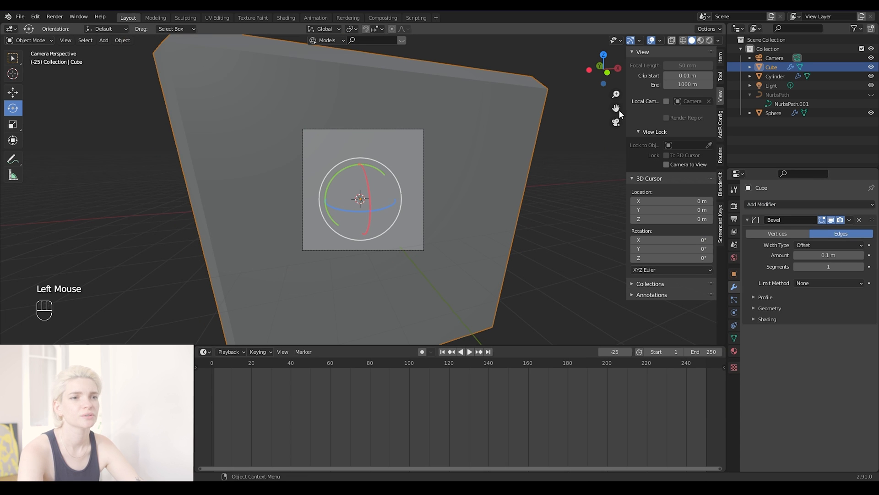
scroll(572, 92, "down", 3)
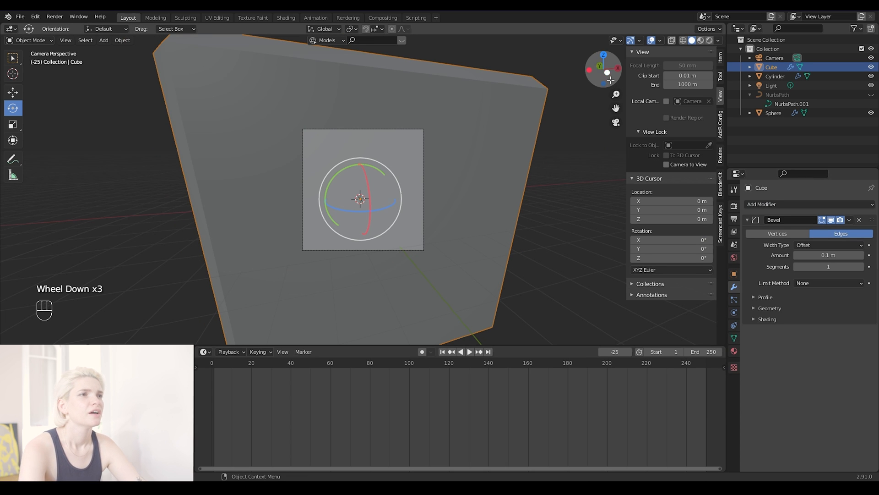
left_click(616, 90)
scroll(363, 220, "down", 4)
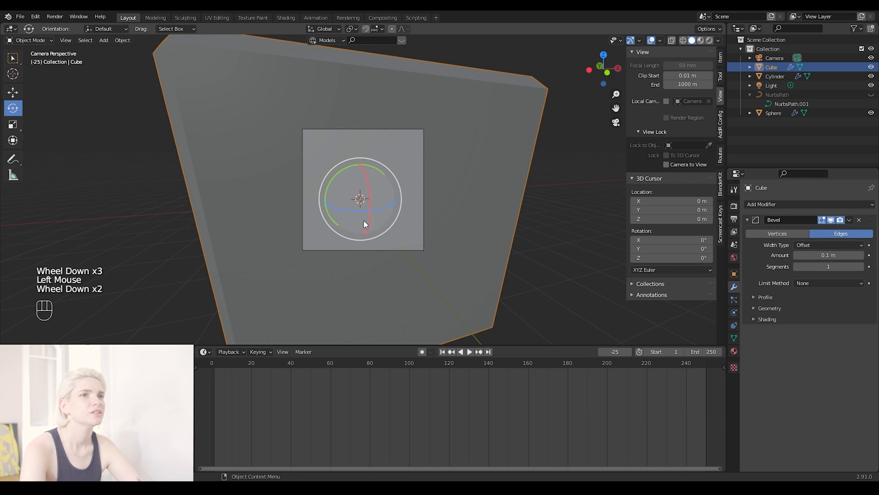
left_click(95, 147)
left_click(267, 191)
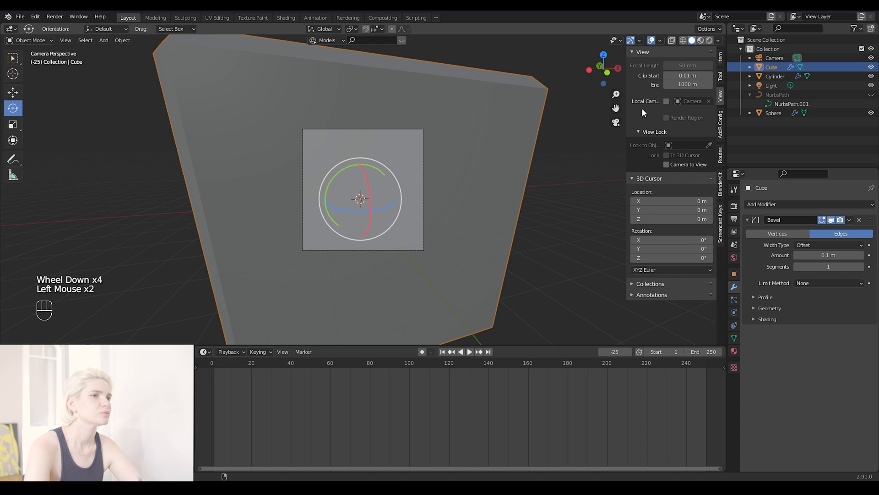
left_click(616, 122)
scroll(417, 171, "down", 3)
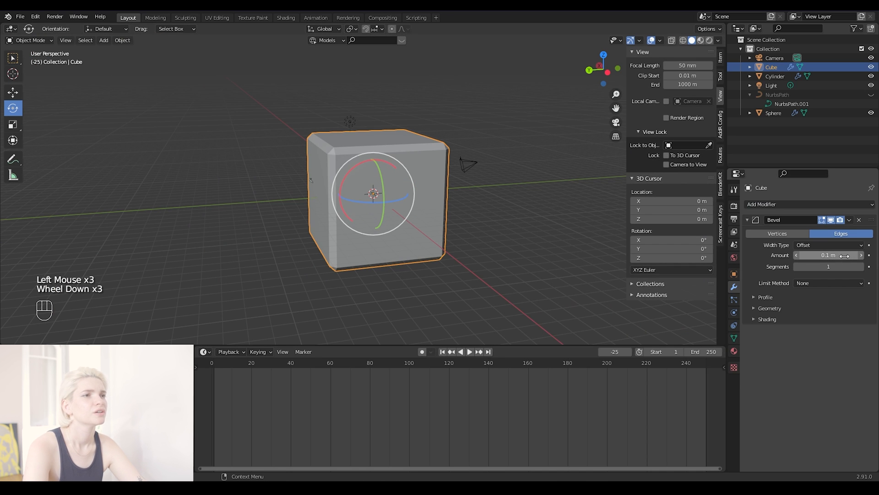
Set the cube's bevel amount to 0.21 m
double_click(861, 255)
double_click(861, 255)
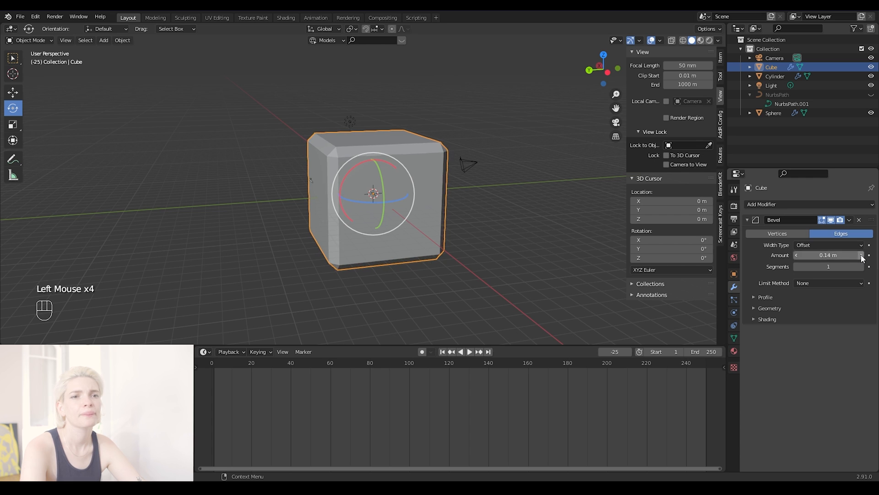
left_click(861, 255)
double_click(861, 255)
double_click(861, 255)
left_click(861, 255)
left_click(861, 255)
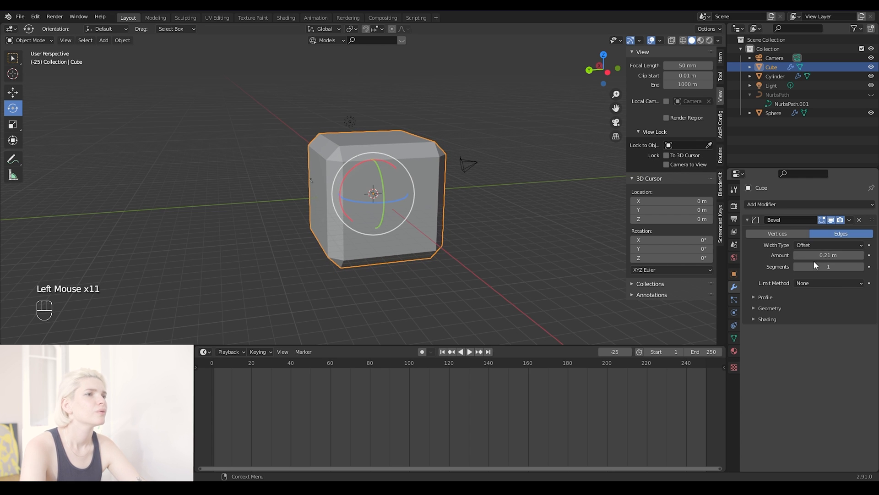
left_click(793, 255)
left_click(794, 255)
left_click(793, 255)
left_click(792, 252)
Set the cube's bevel segments to 5
left_click(862, 266)
left_click(859, 267)
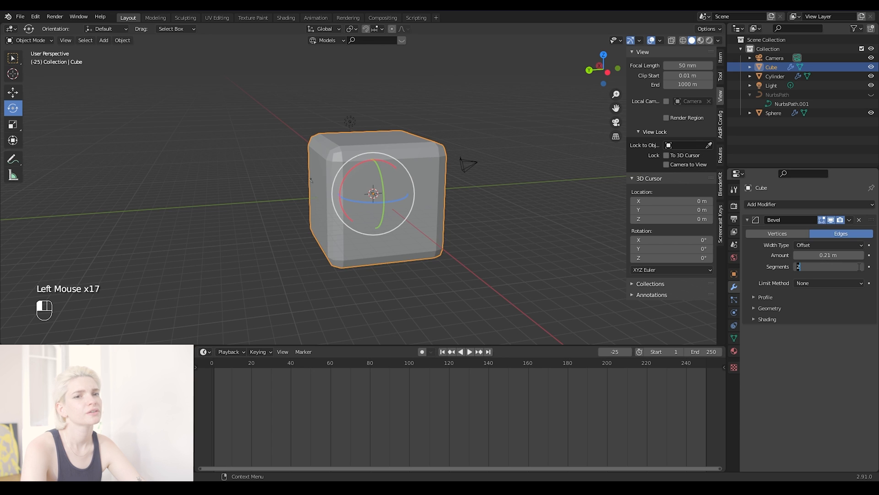
left_click(860, 267)
double_click(861, 267)
left_click(861, 266)
left_click(804, 266)
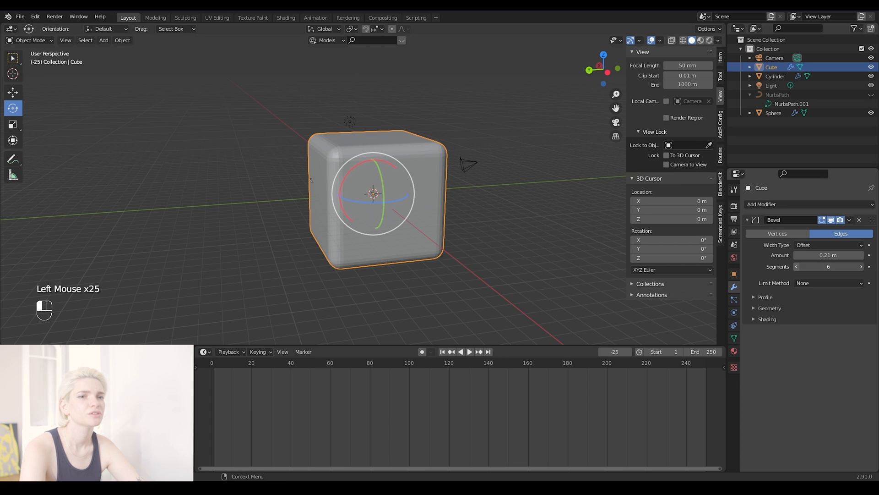
Shade the cube smooth and apply its Bevel modifier
right_click(387, 151)
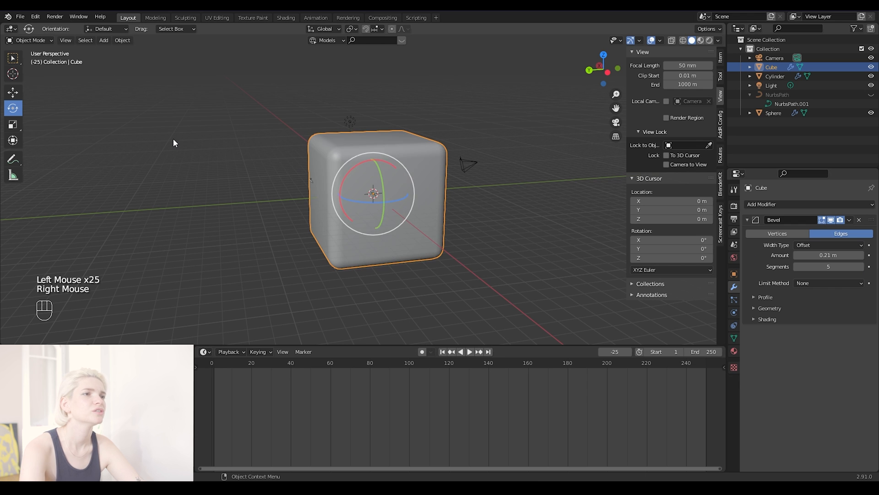
left_click_drag(604, 69, 574, 72)
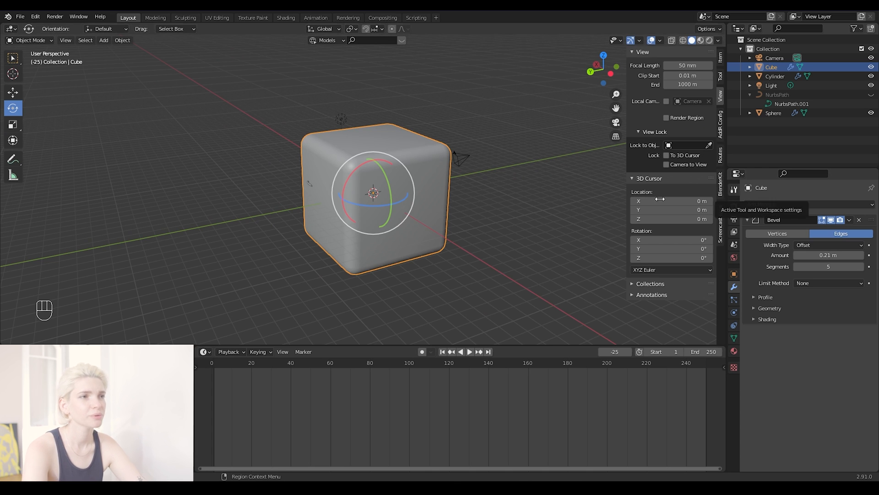
left_click(850, 220)
left_click(845, 227)
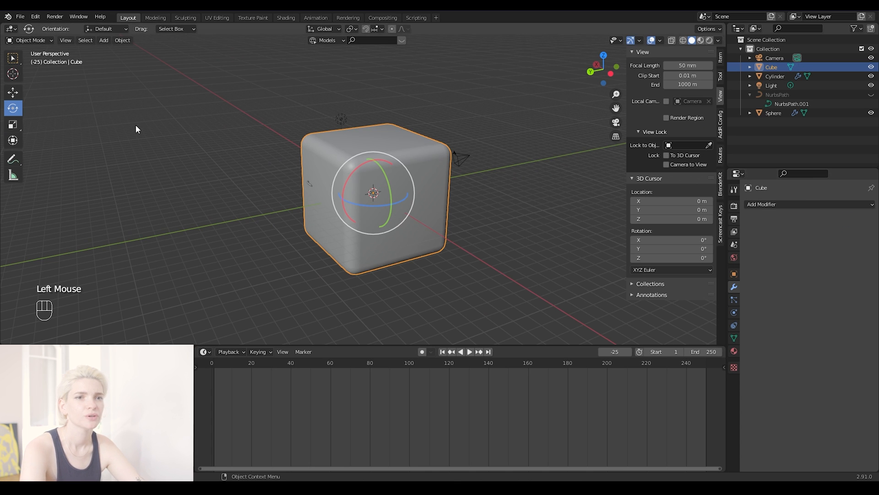
In Edit Mode, delete all of the cube's faces except its floor, one adjoining wall and the rounded strip between them
left_click(40, 40)
left_click(29, 60)
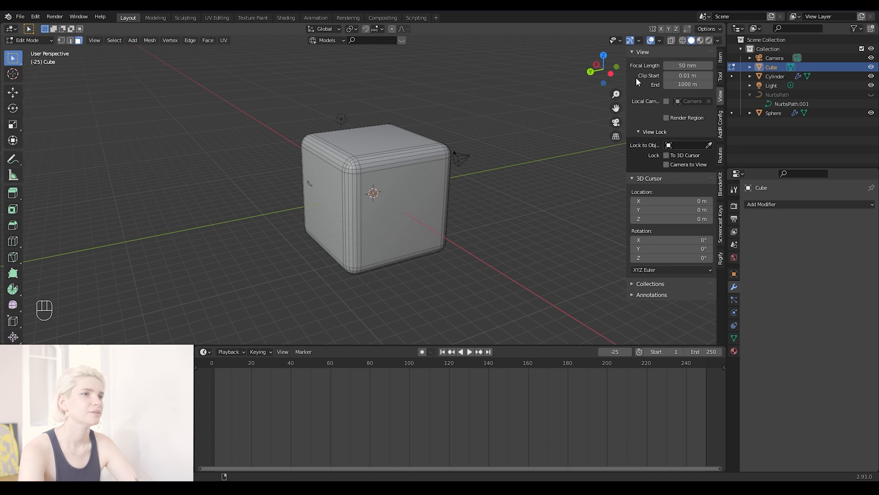
left_click_drag(604, 69, 601, 39)
left_click(397, 152)
left_click_drag(397, 145, 387, 216)
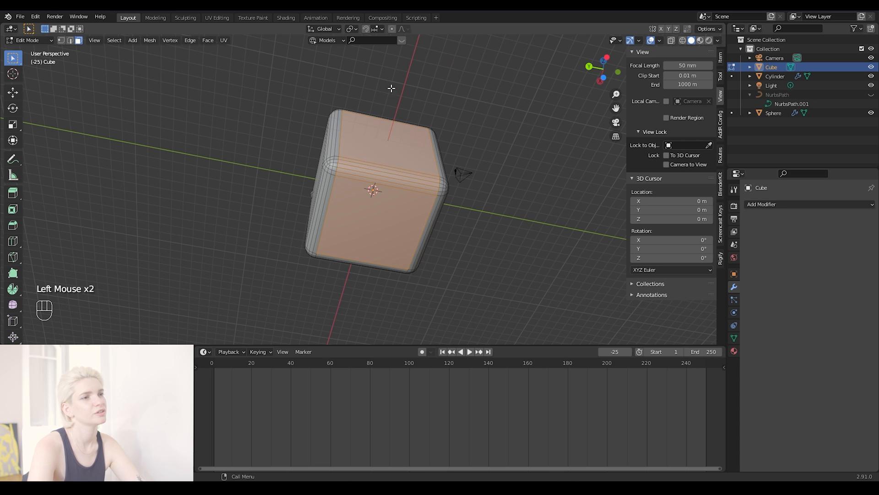
key("ctrl+i")
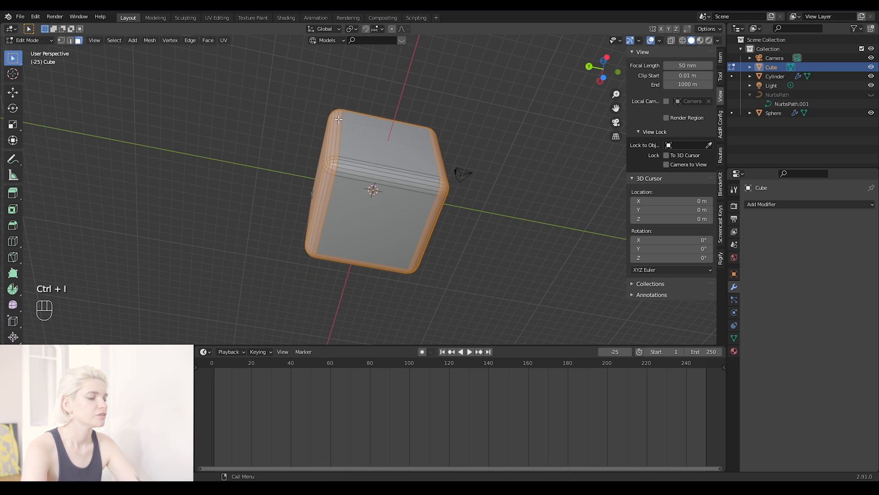
key("x")
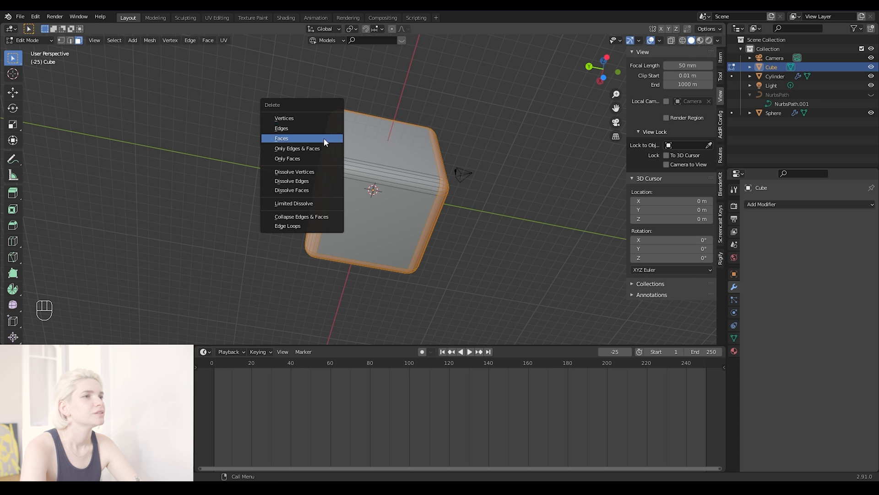
left_click(325, 138)
Return the trimmed cube to Object Mode and look at it through the camera
mouse_move(589, 66)
left_mouse_down()
mouse_move(566, 80)
mouse_move(584, 73)
left_mouse_up()
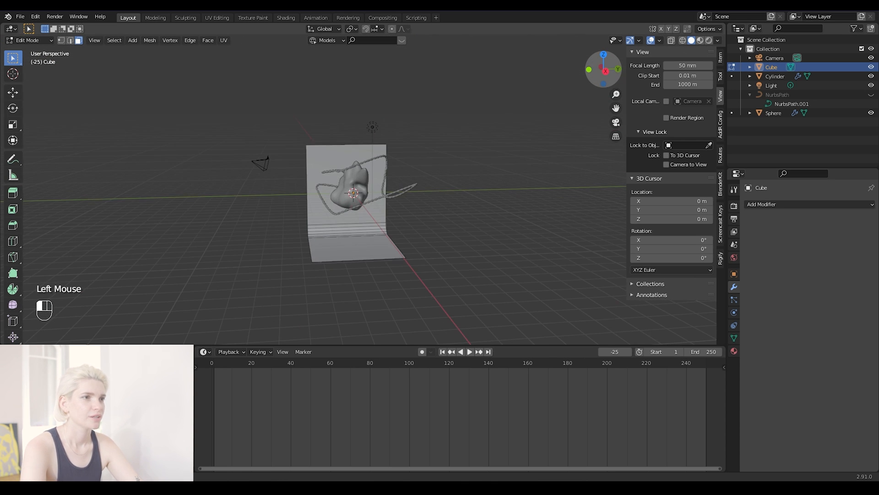
left_click(39, 36)
left_click(37, 41)
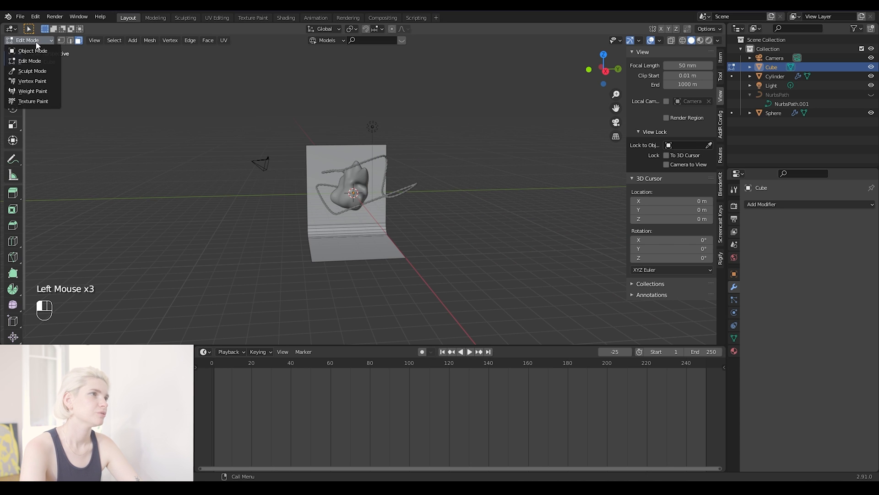
left_click(33, 51)
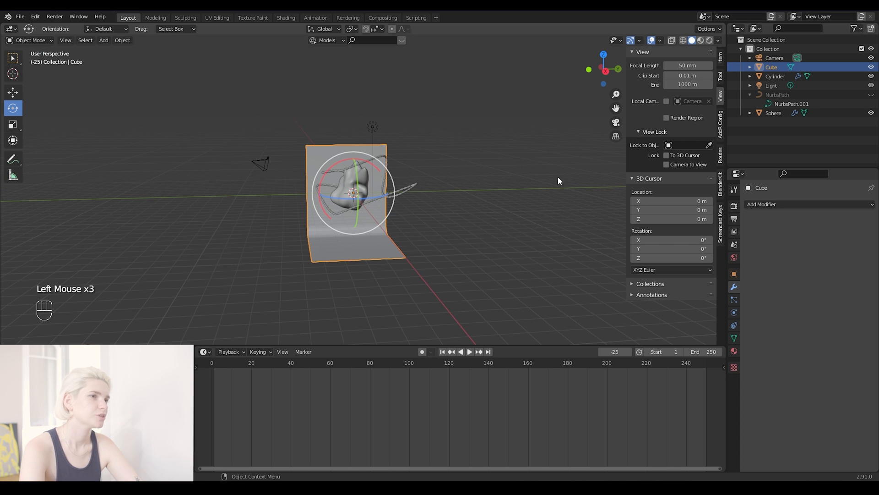
left_click(616, 122)
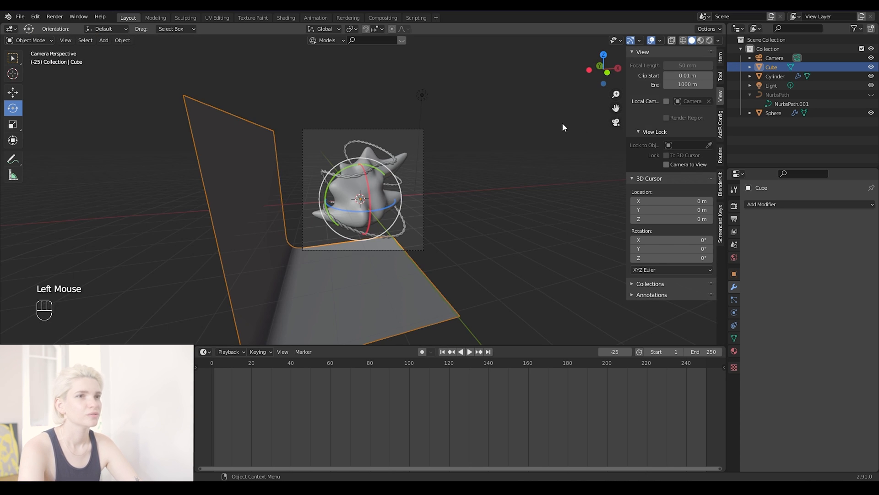
Rotate the trimmed cube backdrop by -90° about the global Z axis
left_click(263, 284)
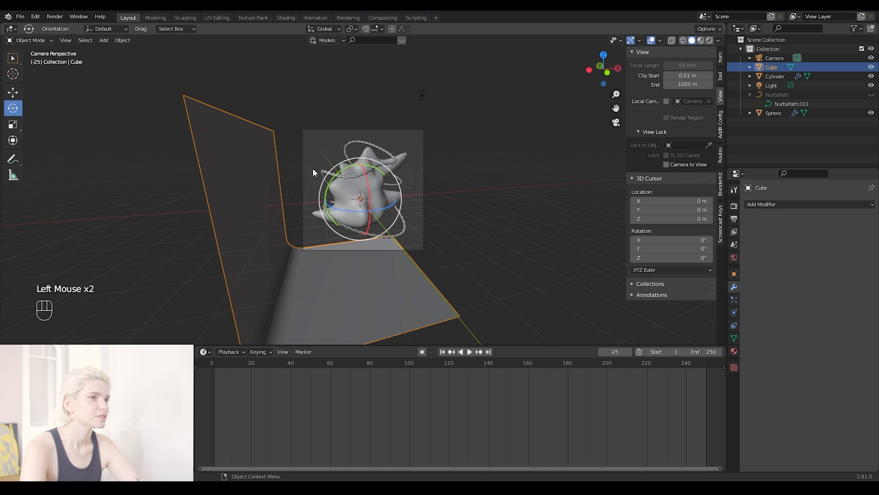
left_click(496, 224)
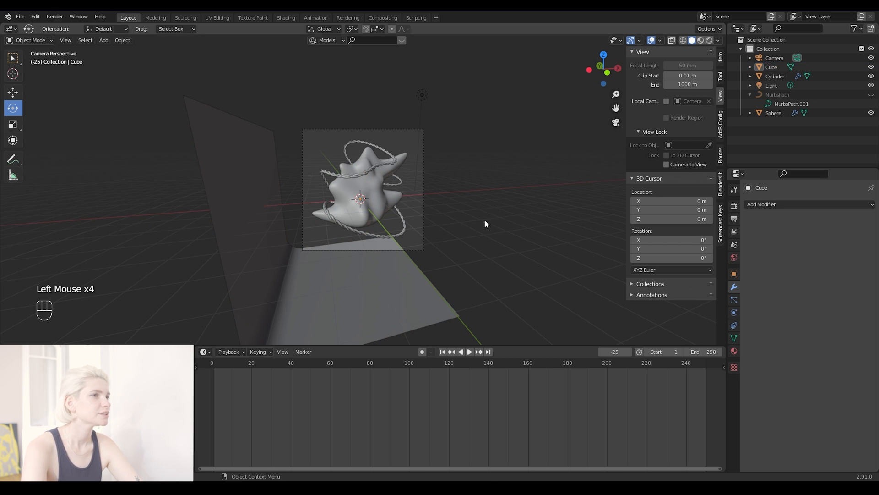
left_click(276, 252)
left_click_drag(389, 207, 342, 233)
left_click(106, 304)
type("90")
key("Return")
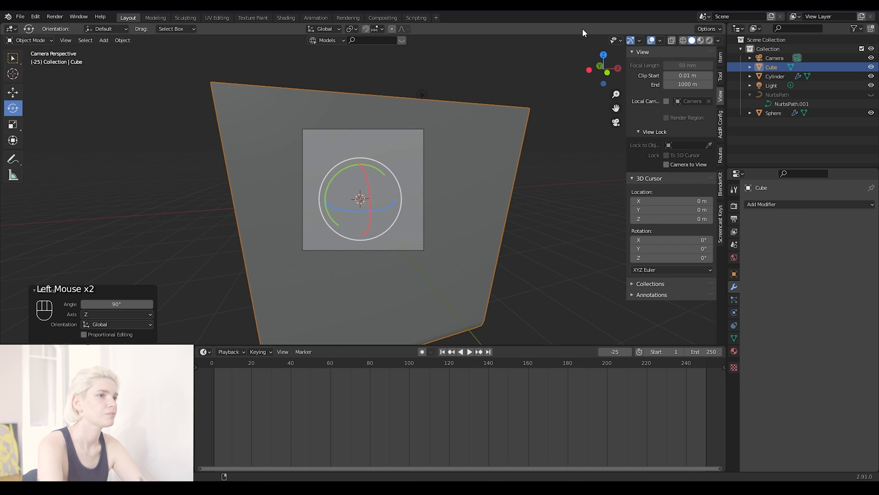
left_click(120, 304)
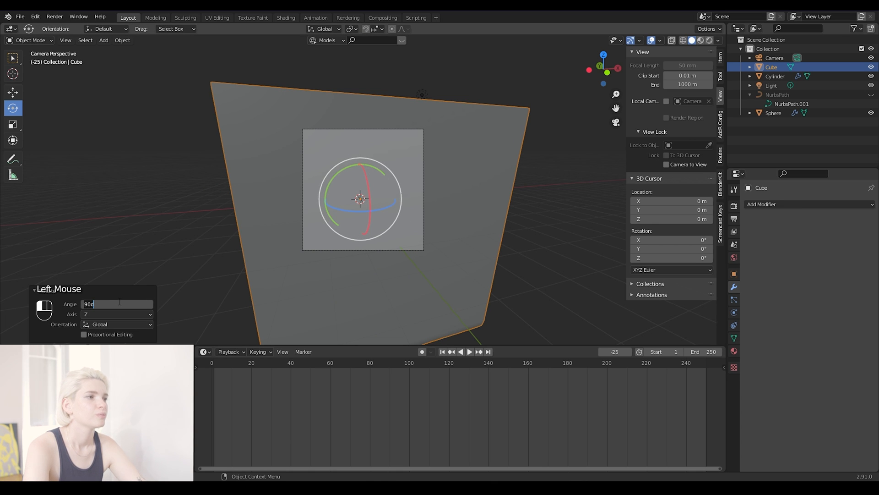
type("-90")
key("Return")
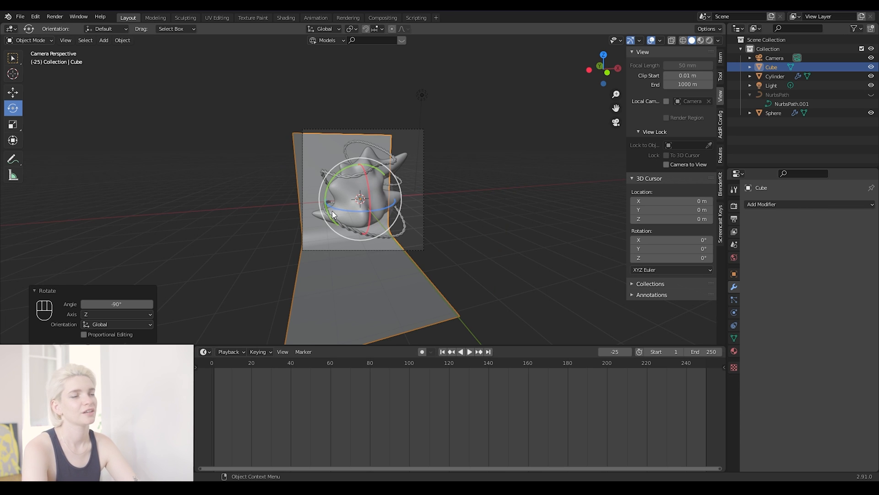
Stretch the backdrop along the X axis to about 3.2 times its width
key("s")
key("x")
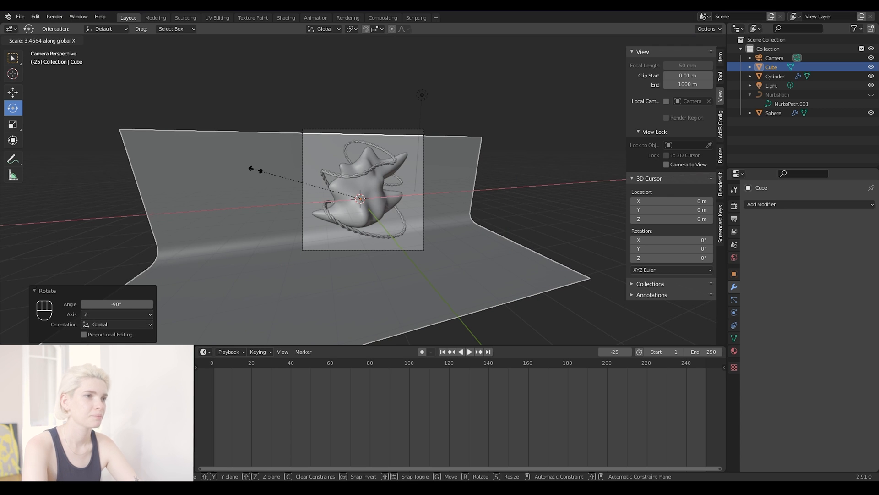
left_click(265, 173)
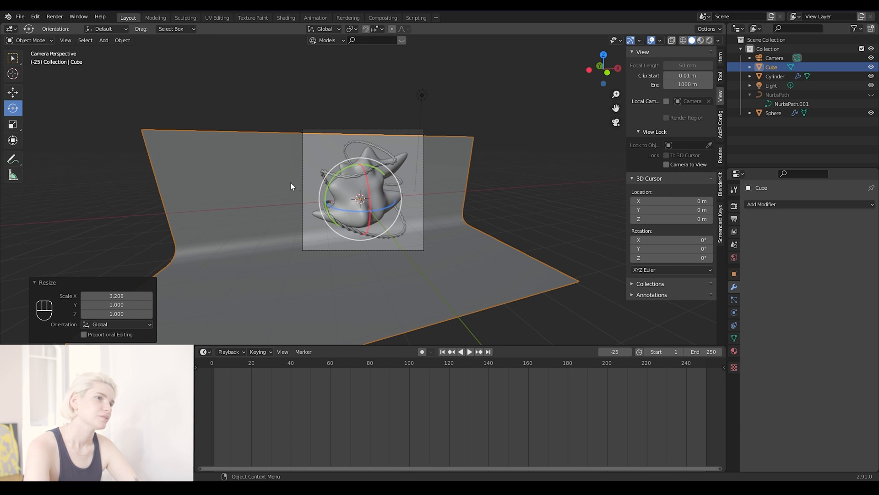
Raise the backdrop along the Z axis in two moves of about 2.06 m and 1.02 m
key("g")
key("z")
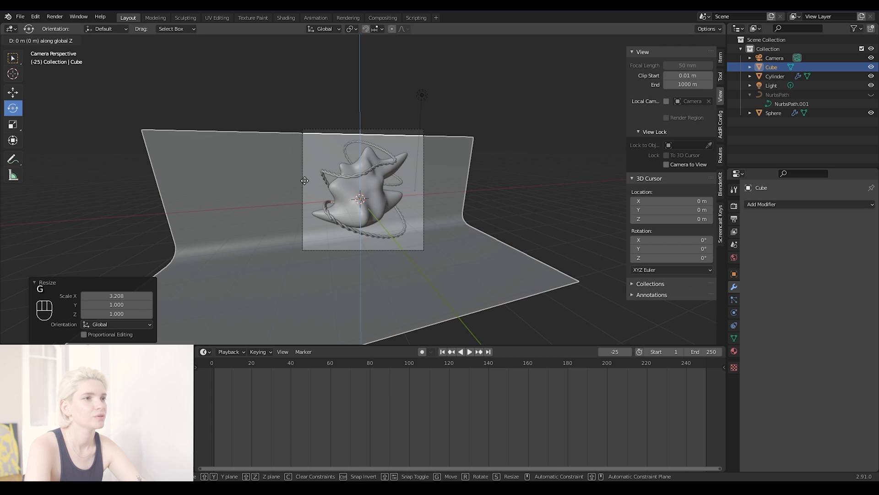
left_click(314, 144)
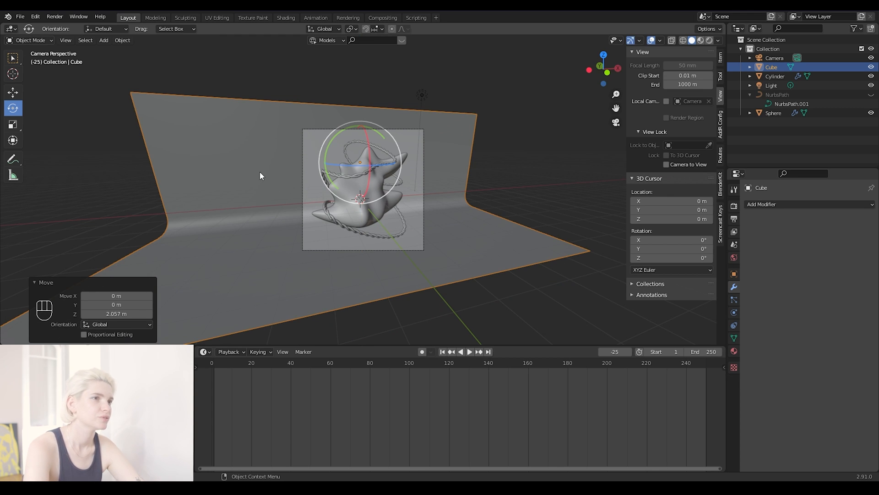
key("g")
key("z")
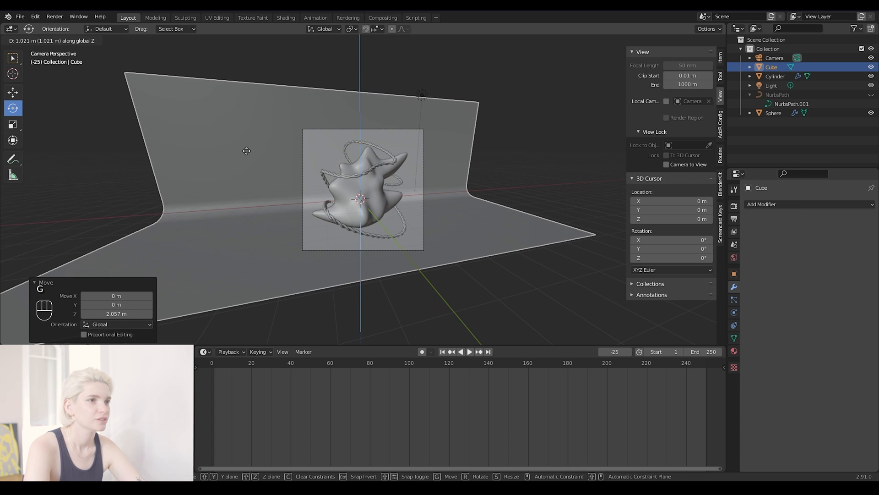
left_click(245, 148)
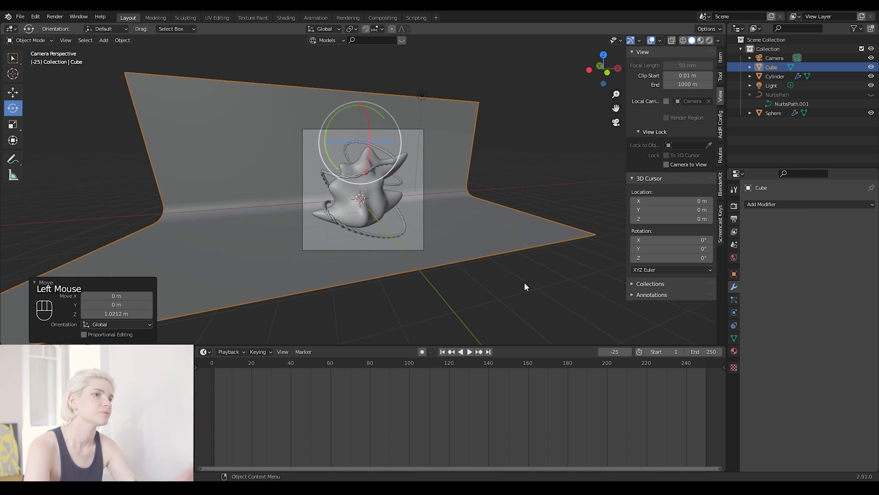
Delete the original light above the sculpture
left_click(422, 93)
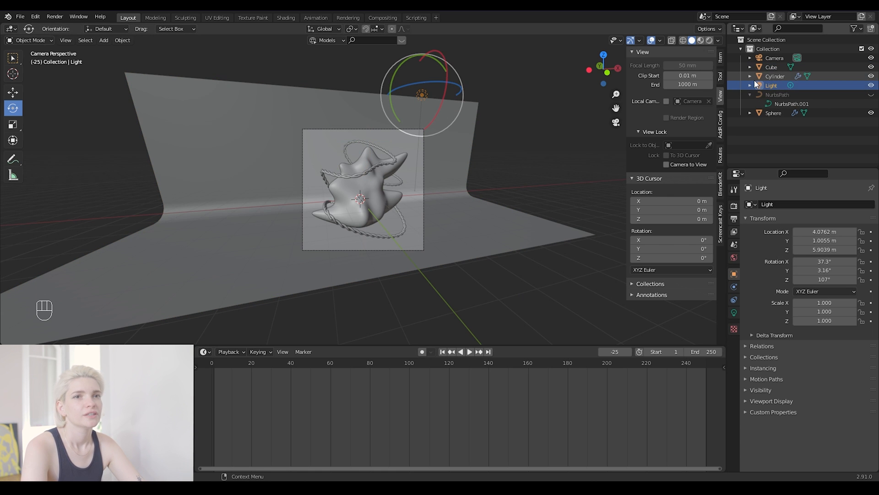
key("x")
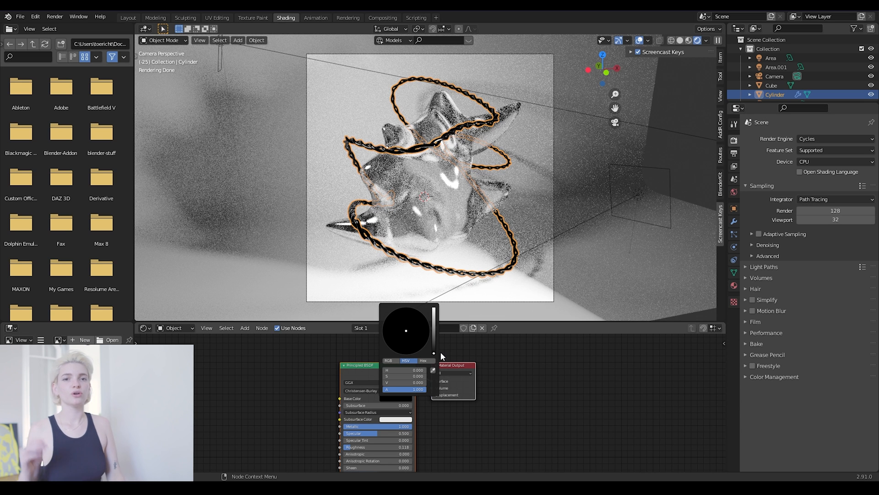
left_click(380, 262)
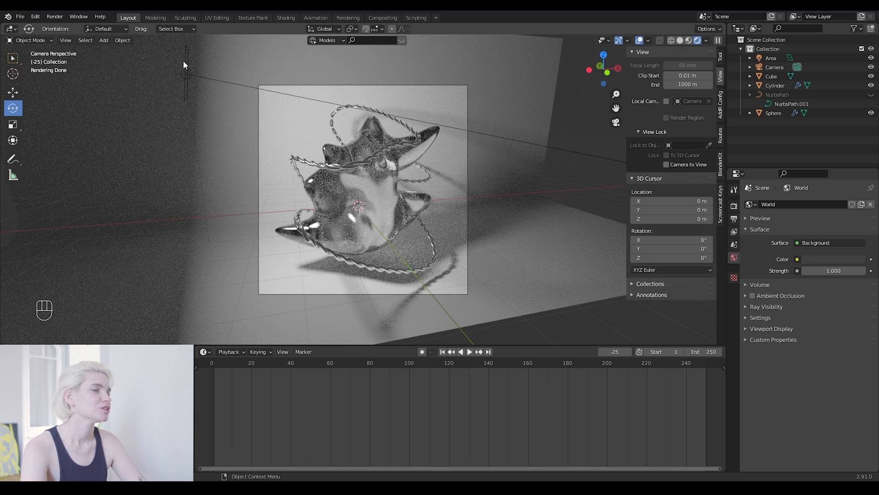
Duplicate the area light to the opposite side of the sculpture and rotate the copy about 108° around Z
left_click(182, 60)
left_click(186, 61)
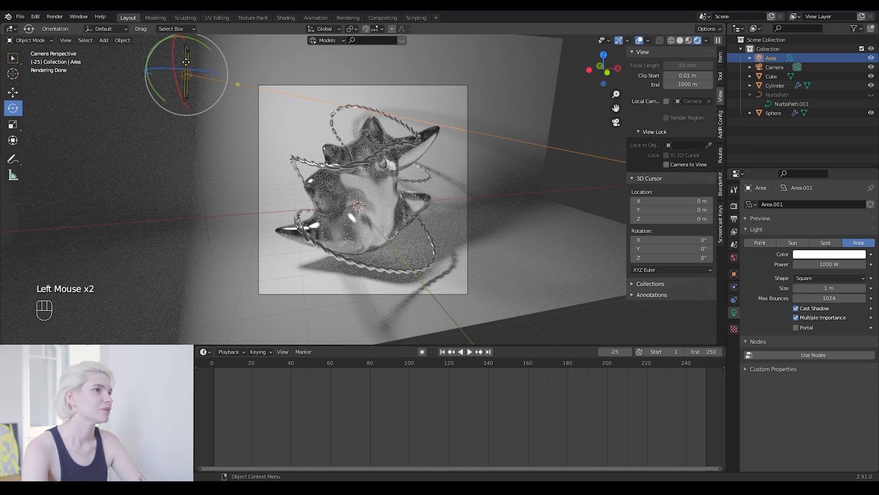
key("shift+a")
key("shift+d")
left_click(497, 187)
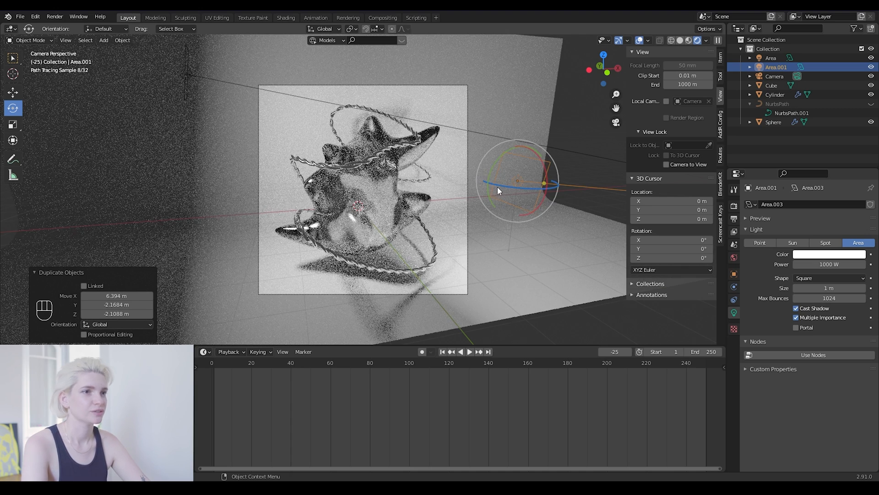
left_click_drag(500, 186, 631, 203)
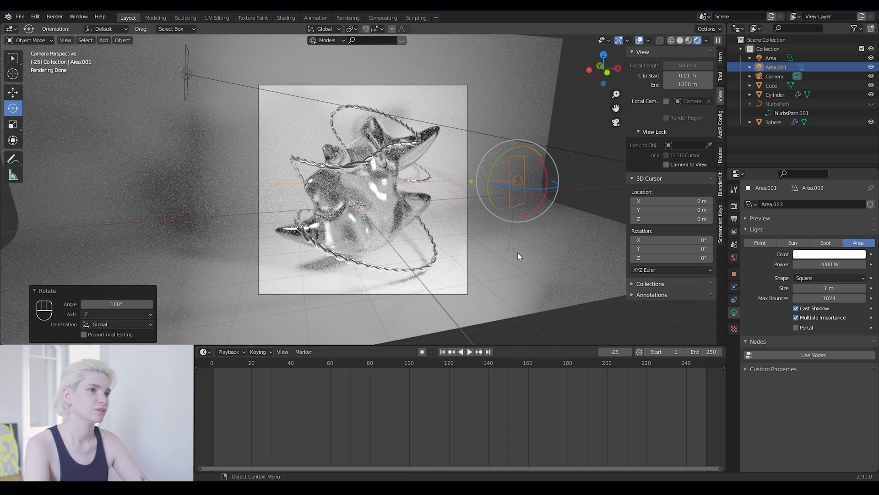
Rotate the original area light by about -4.75° in the view plane and set its power to 4000 W
left_click(186, 85)
left_click_drag(156, 96, 154, 98)
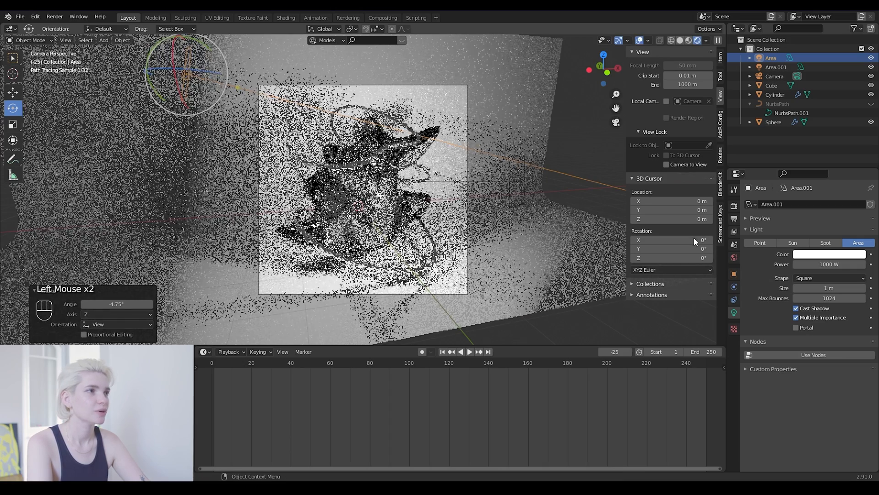
left_click(819, 264)
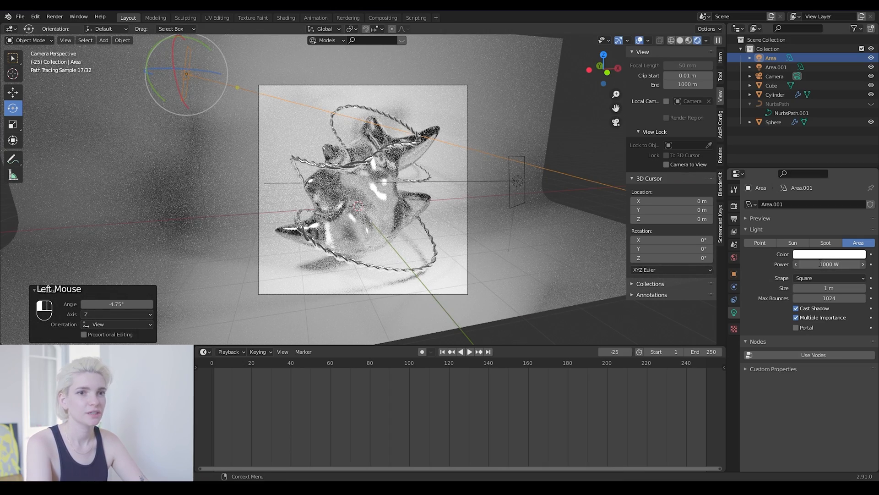
type("4000")
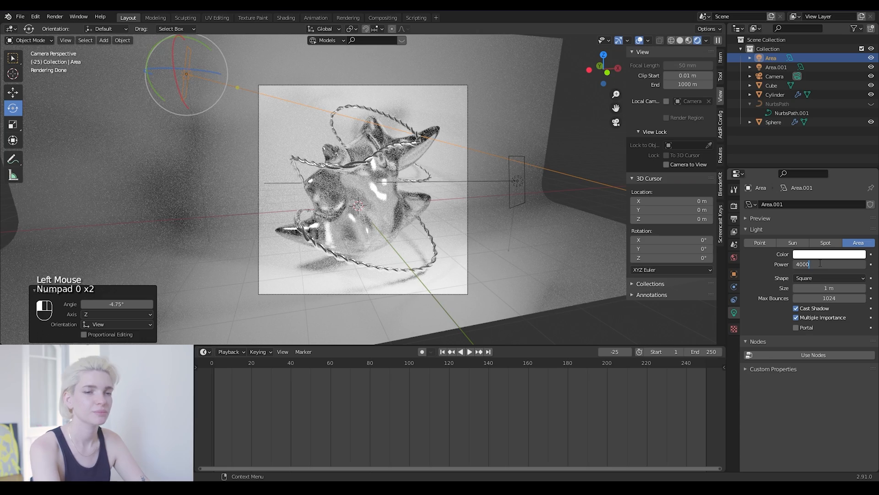
key("Return")
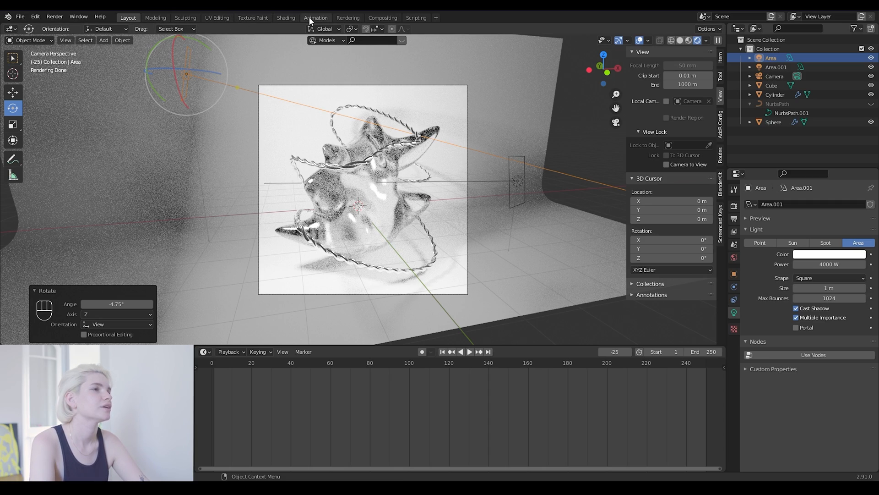
In the Shading workspace, set the twisted rope material's base color to black
left_click(285, 19)
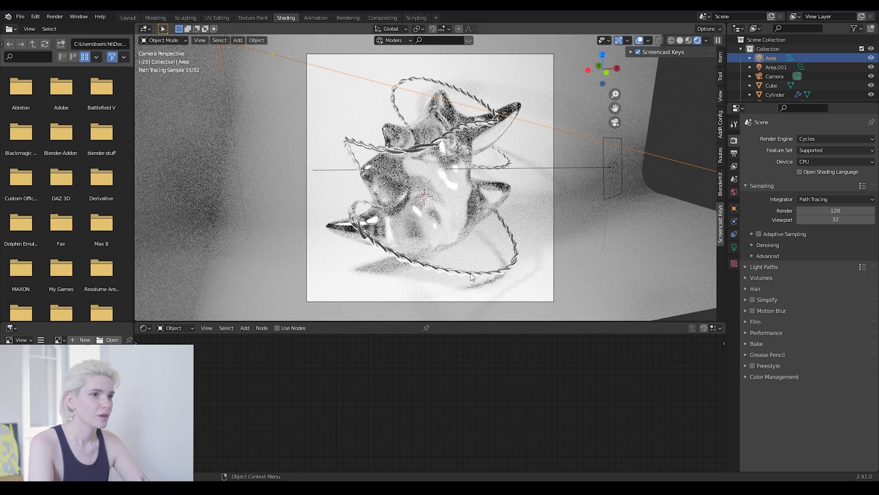
left_click(471, 273)
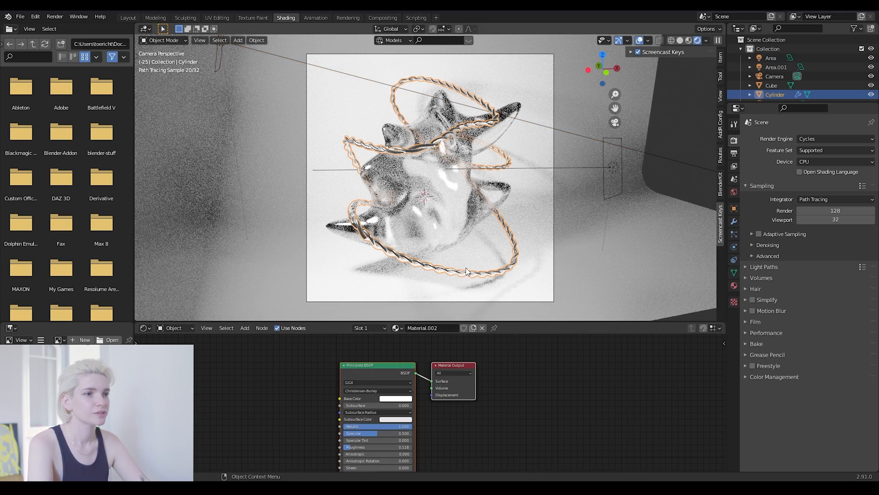
left_click(394, 399)
left_click_drag(432, 342, 433, 354)
key("Escape")
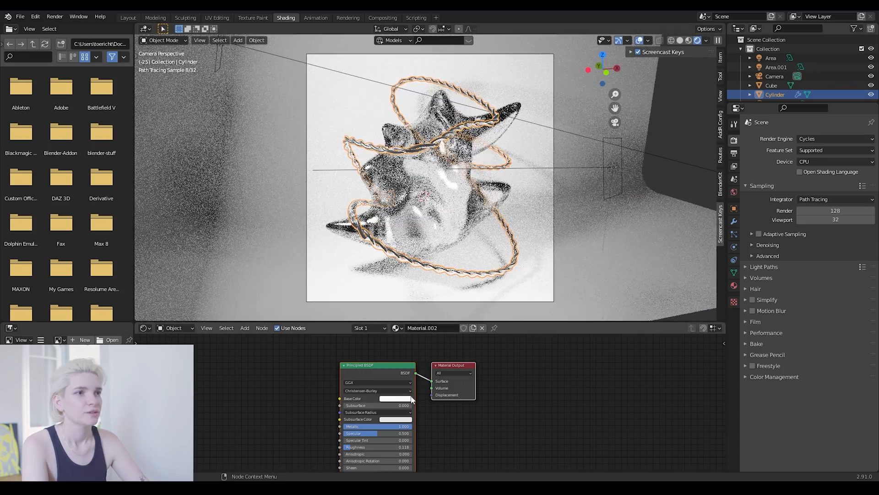
left_click(393, 399)
left_click_drag(433, 349, 446, 349)
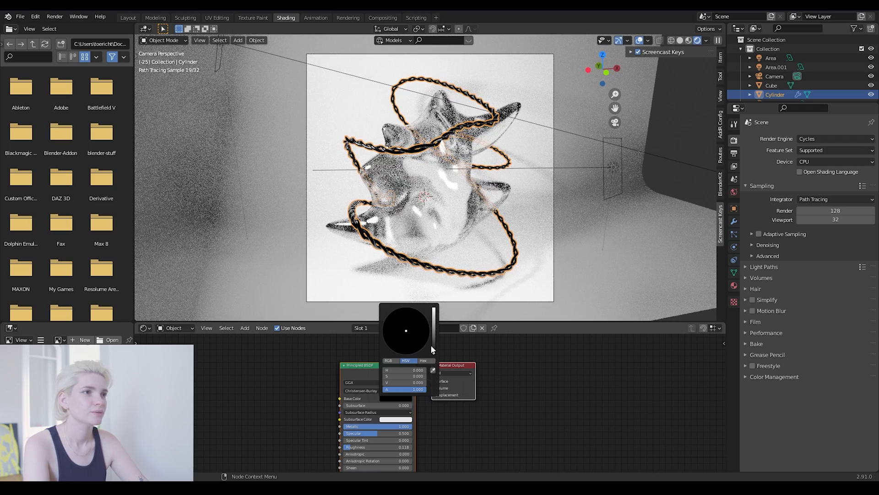
Select the curved backdrop behind the sculpture
left_click(622, 210)
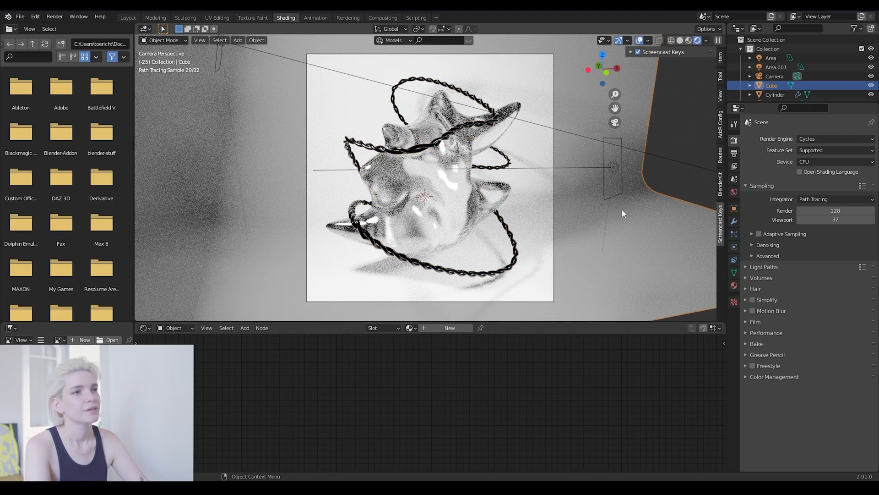
left_click(439, 271)
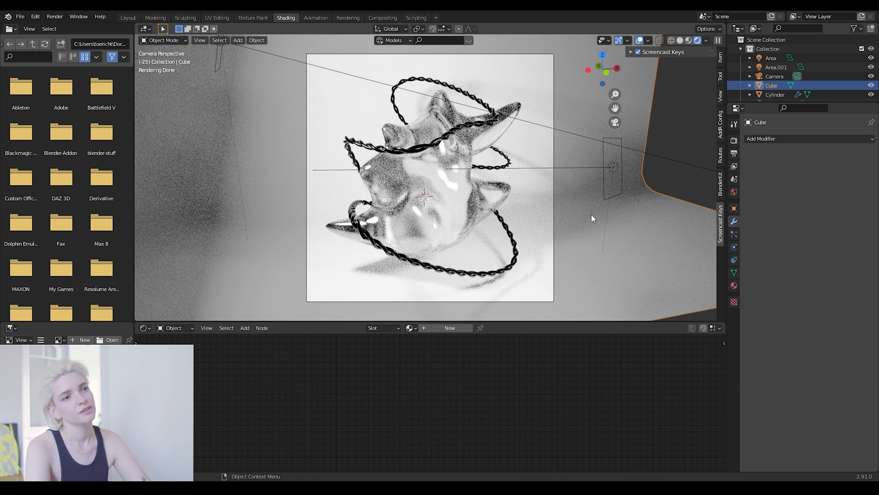